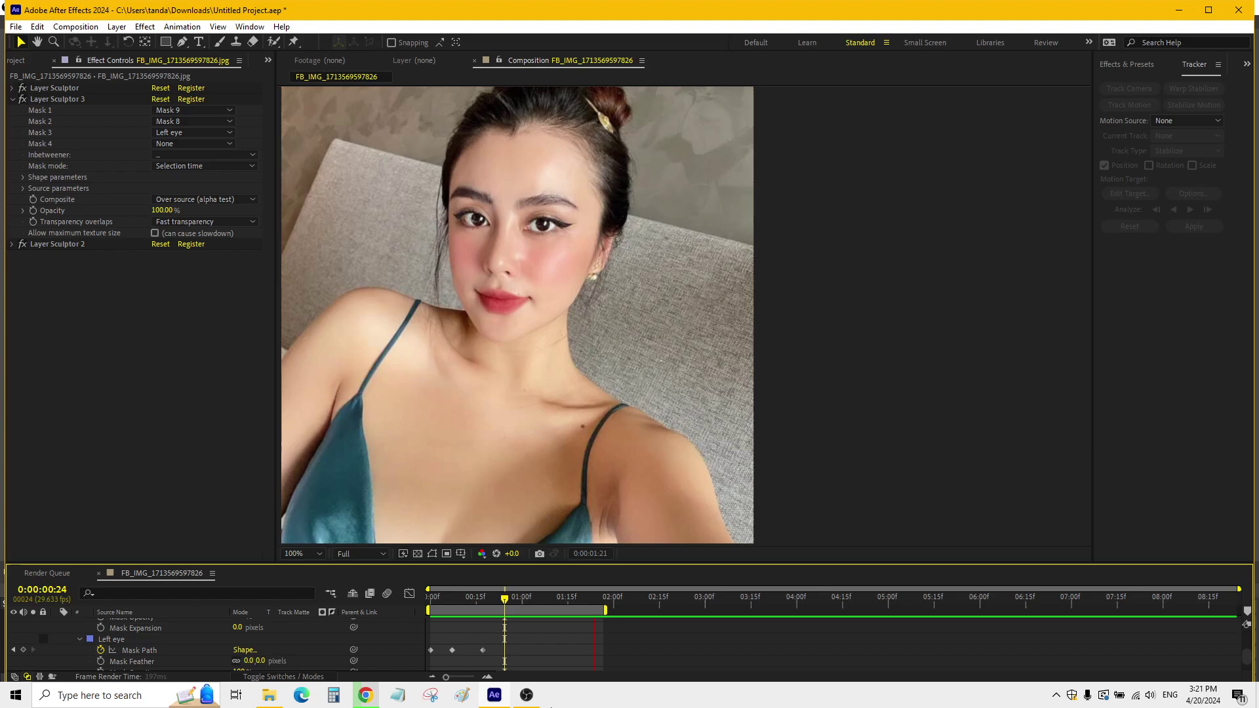
Show the Project panel listing FB_IMG_1713569597826.jpg and its composition
click(17, 59)
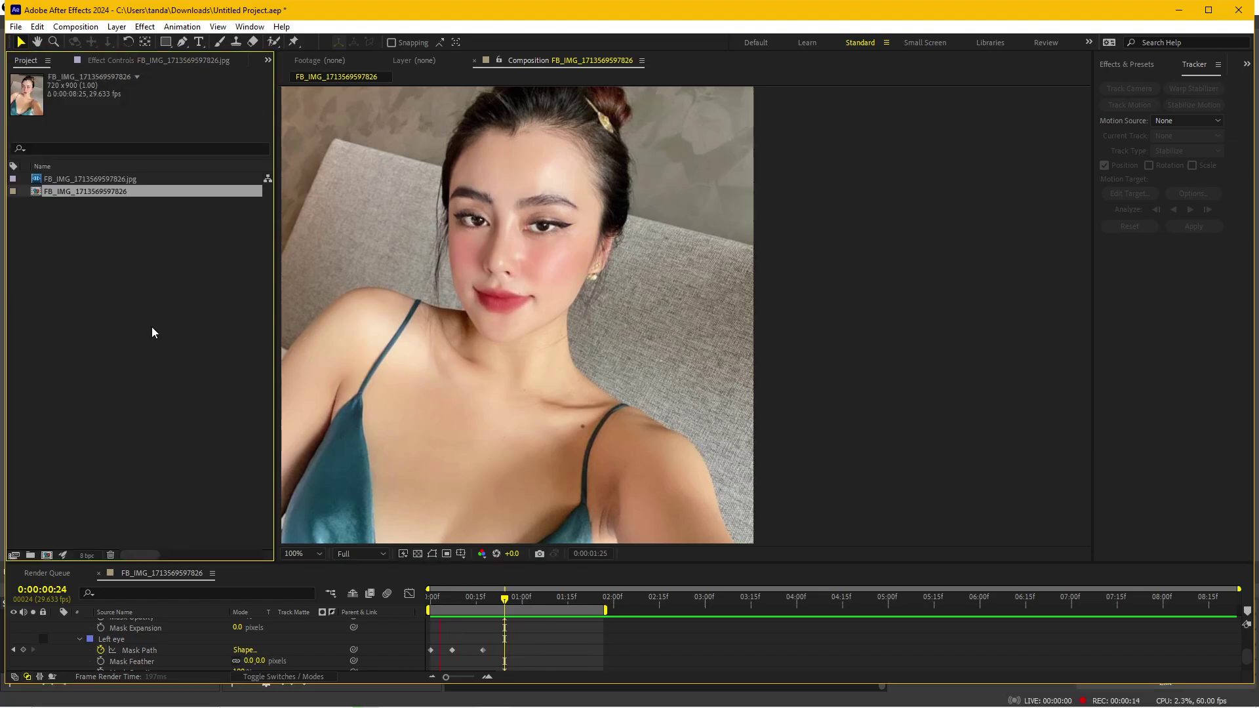
Stop the preview, make a new composition from the portrait jpg, and lower the photo in the frame
click(462, 597)
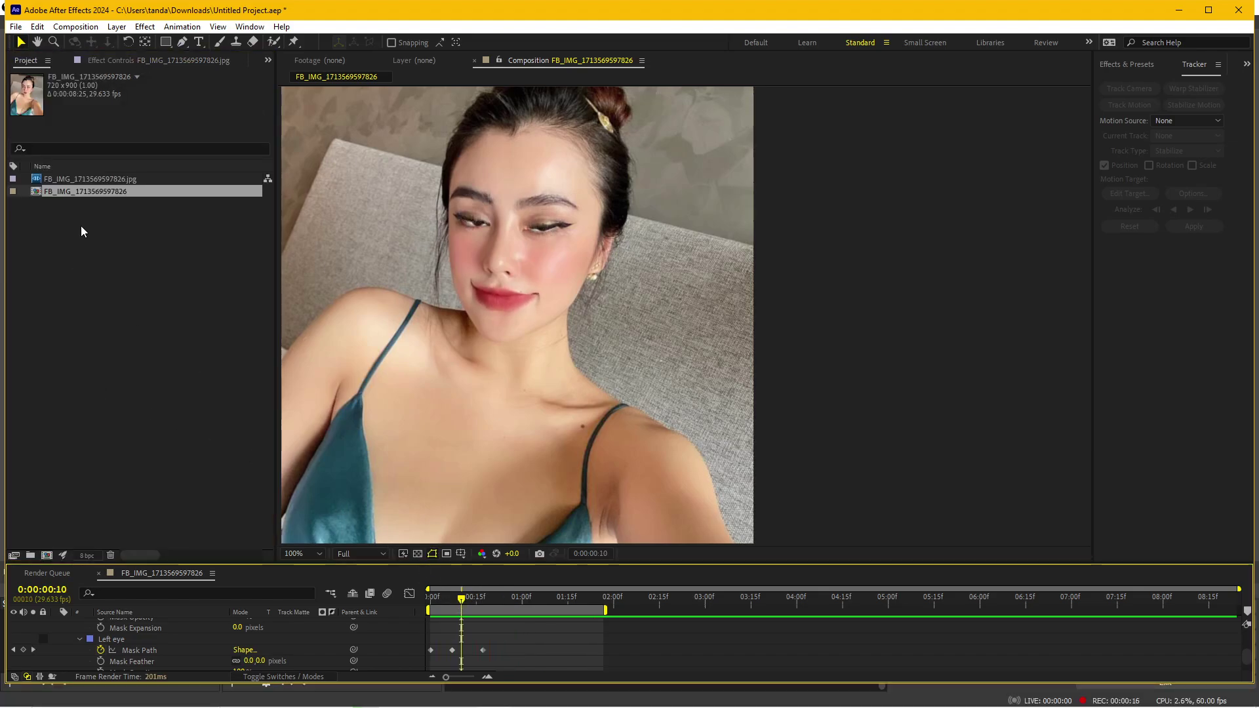
drag(85, 178, 46, 555)
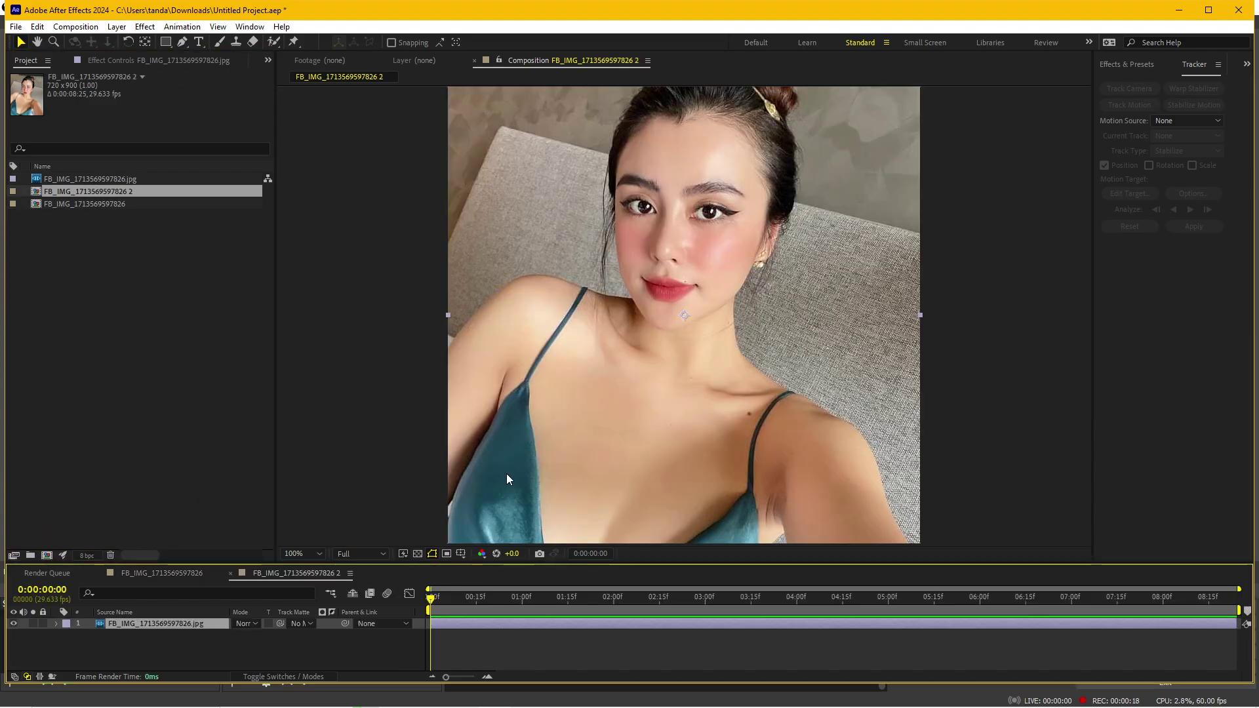
drag(520, 318, 497, 380)
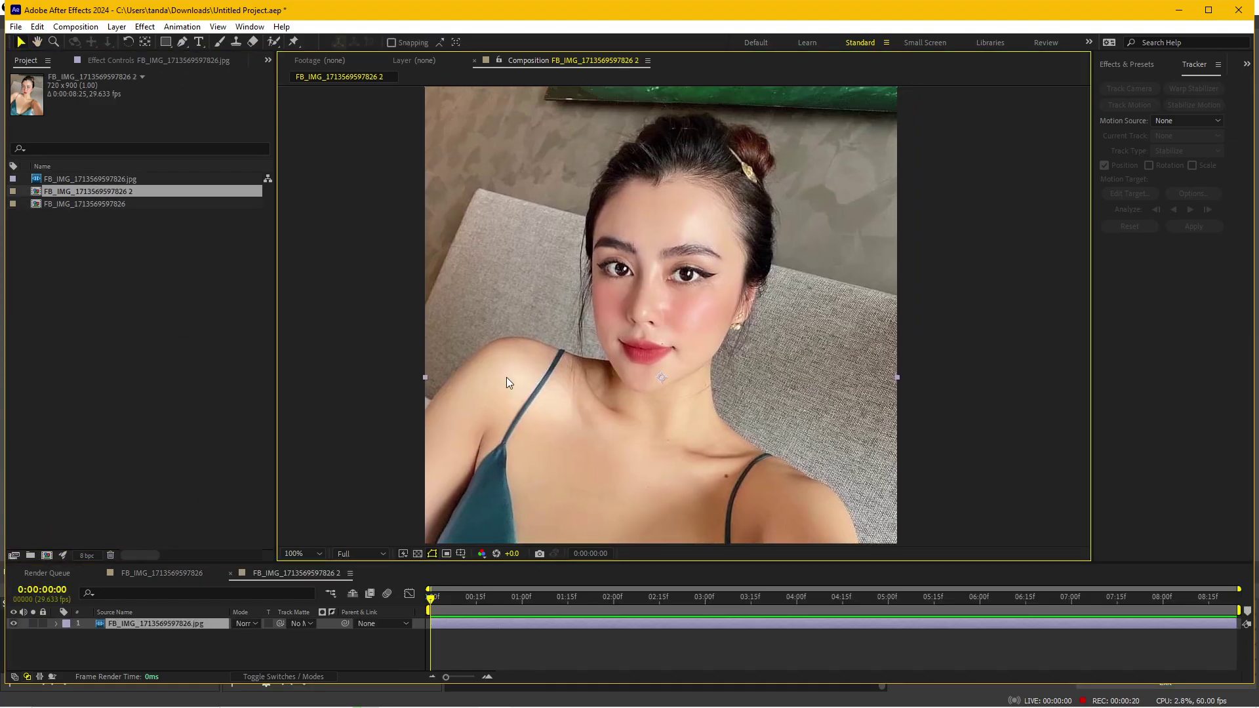
Apply Effect > BAO > Layer Sculptor to the photo layer
click(145, 26)
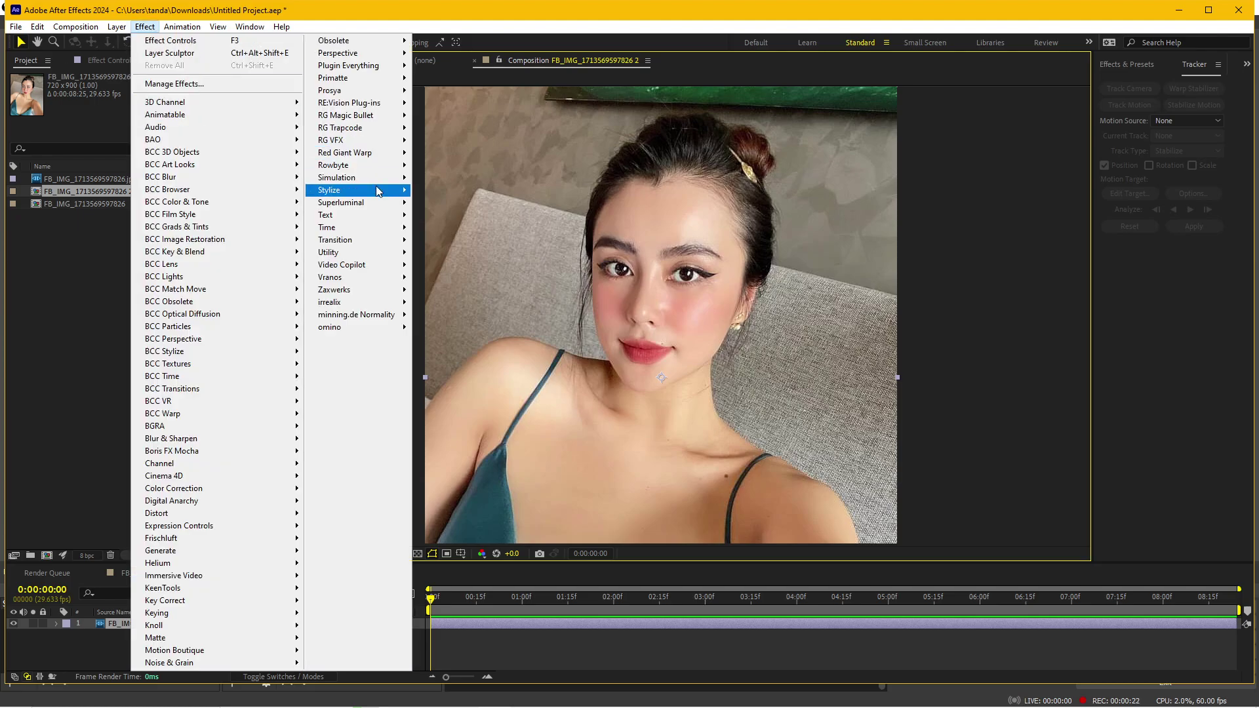
mouse_move(189, 140)
key(Right)
key(Return)
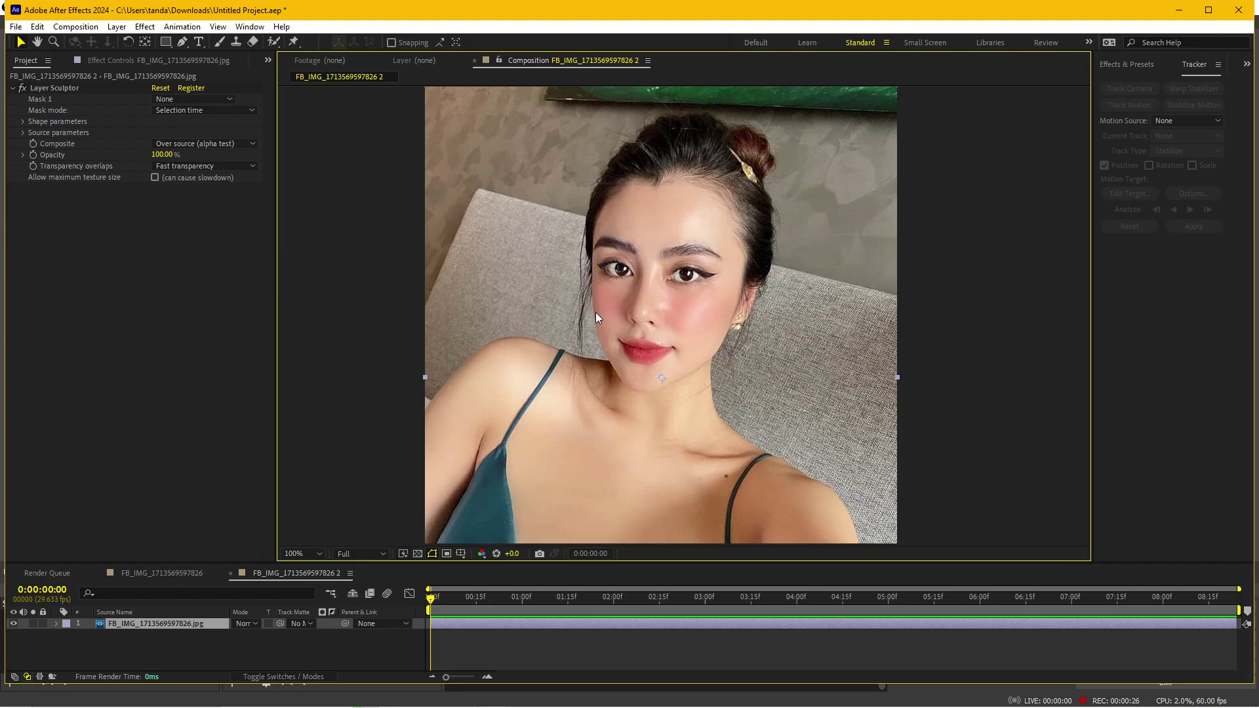
scroll(695, 301, up, 2)
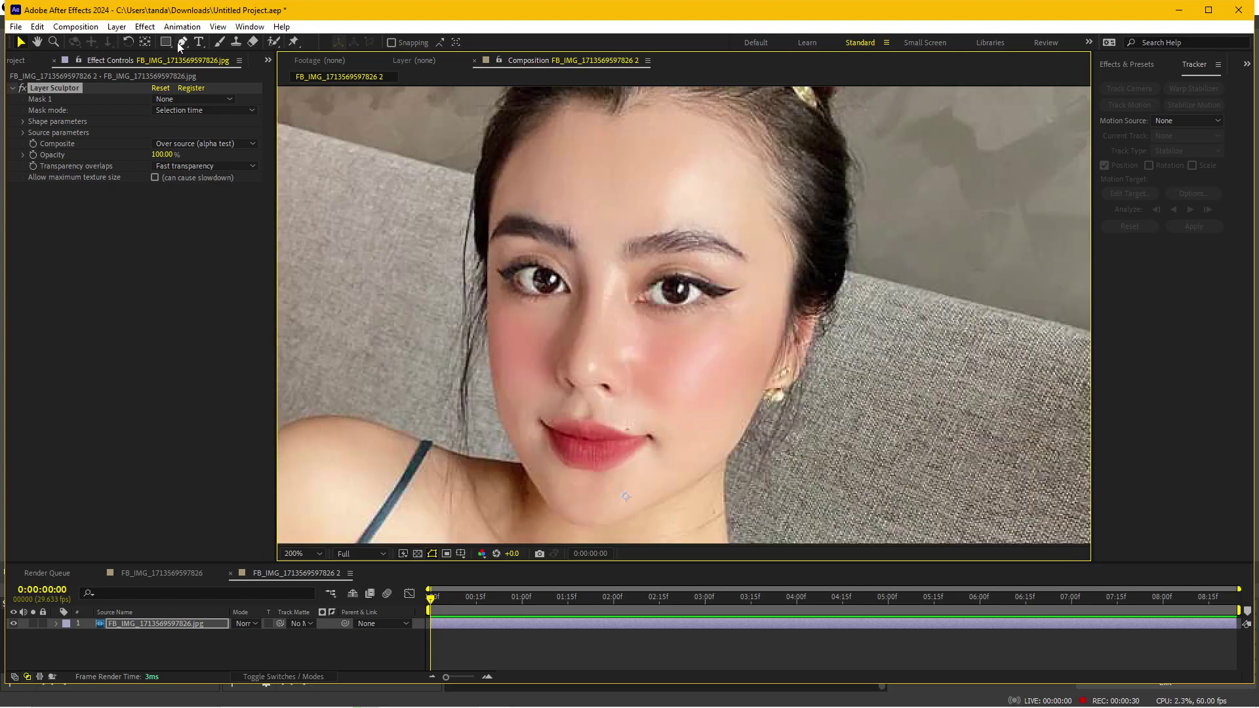
Zoom in and draw an open Pen mask curving along the right eye's upper eyelid
click(180, 43)
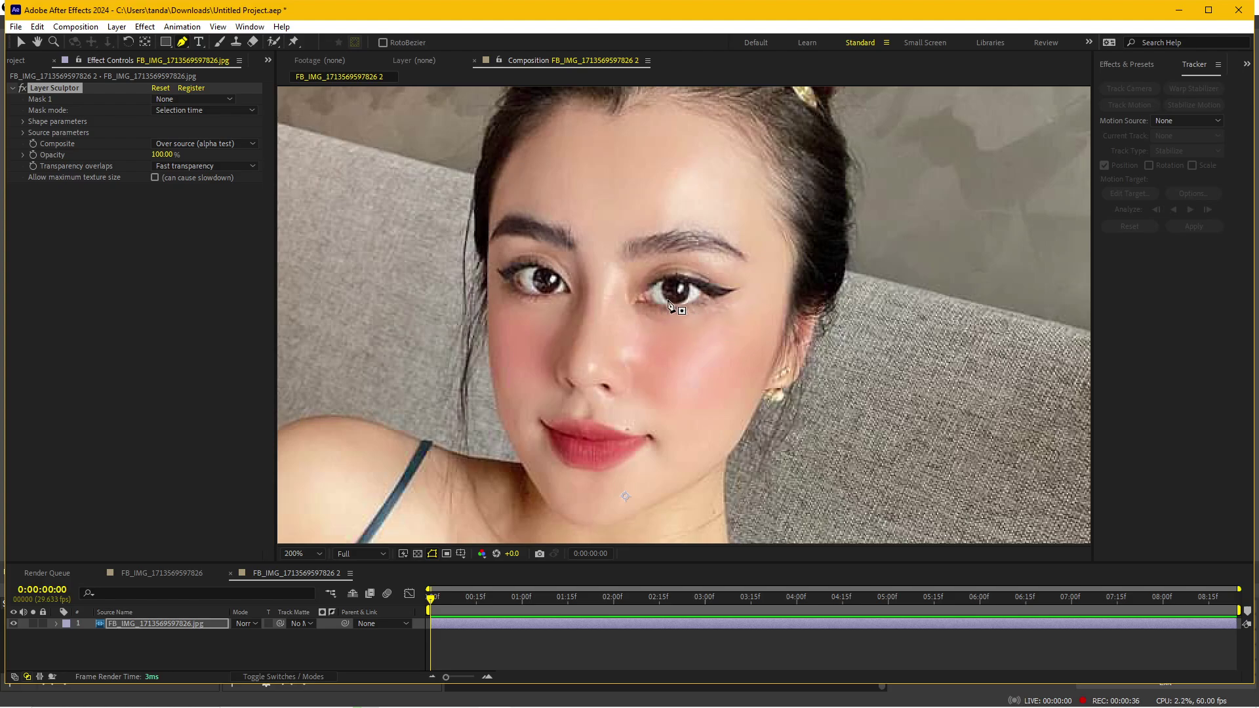
scroll(686, 315, up, 2)
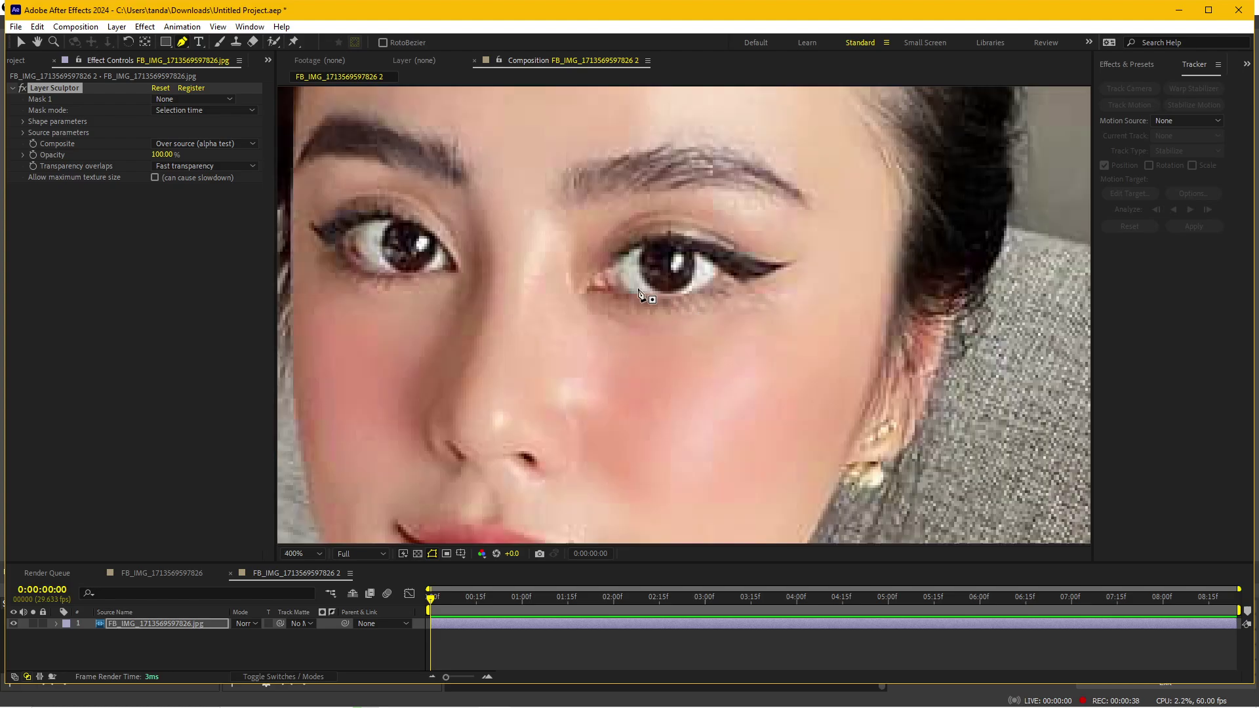
click(601, 275)
drag(665, 245, 703, 246)
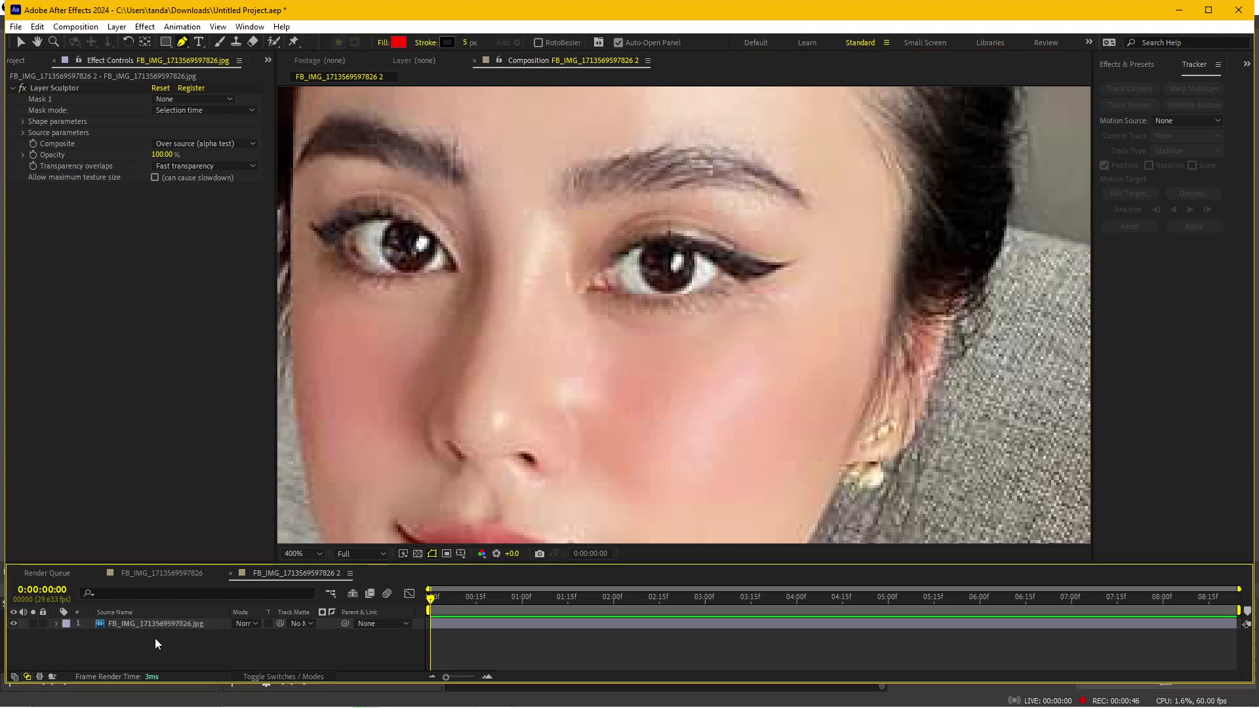
click(163, 624)
Draw an open mask curve just below the eyebrow and adjust its three points
mouse_move(625, 243)
mouse_down()
mouse_move(620, 290)
mouse_move(598, 247)
mouse_move(676, 240)
mouse_up()
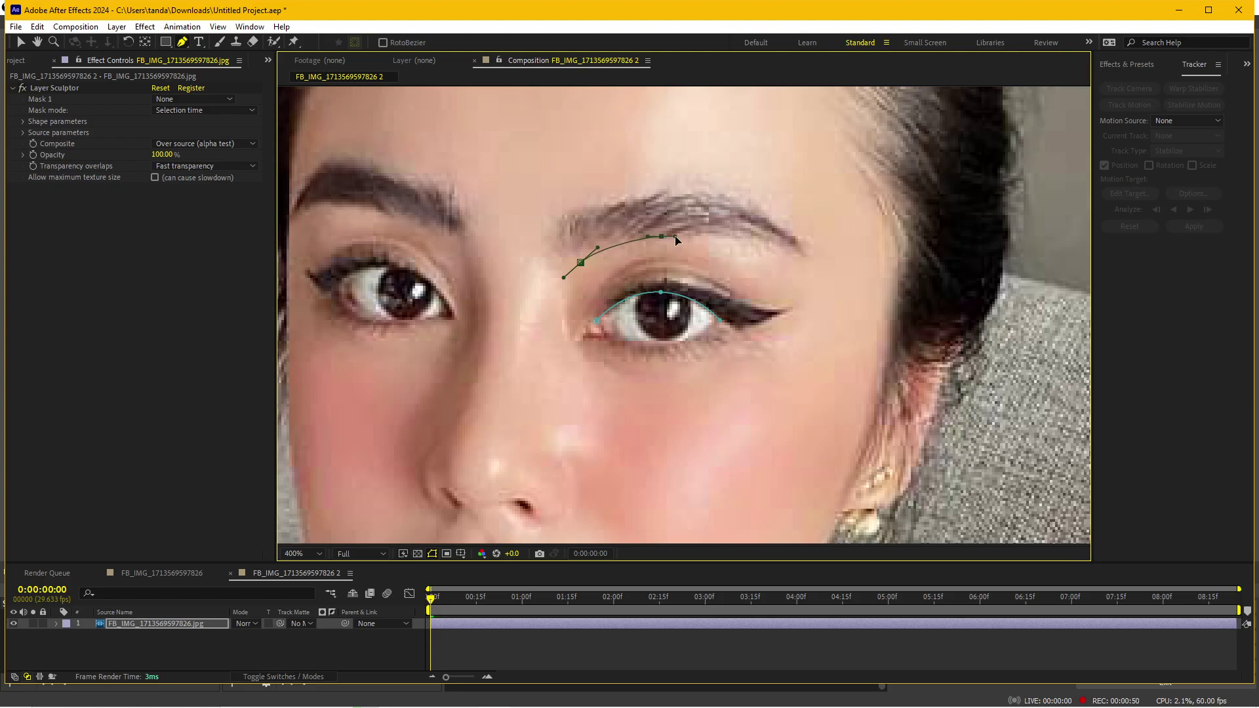
drag(766, 248, 781, 259)
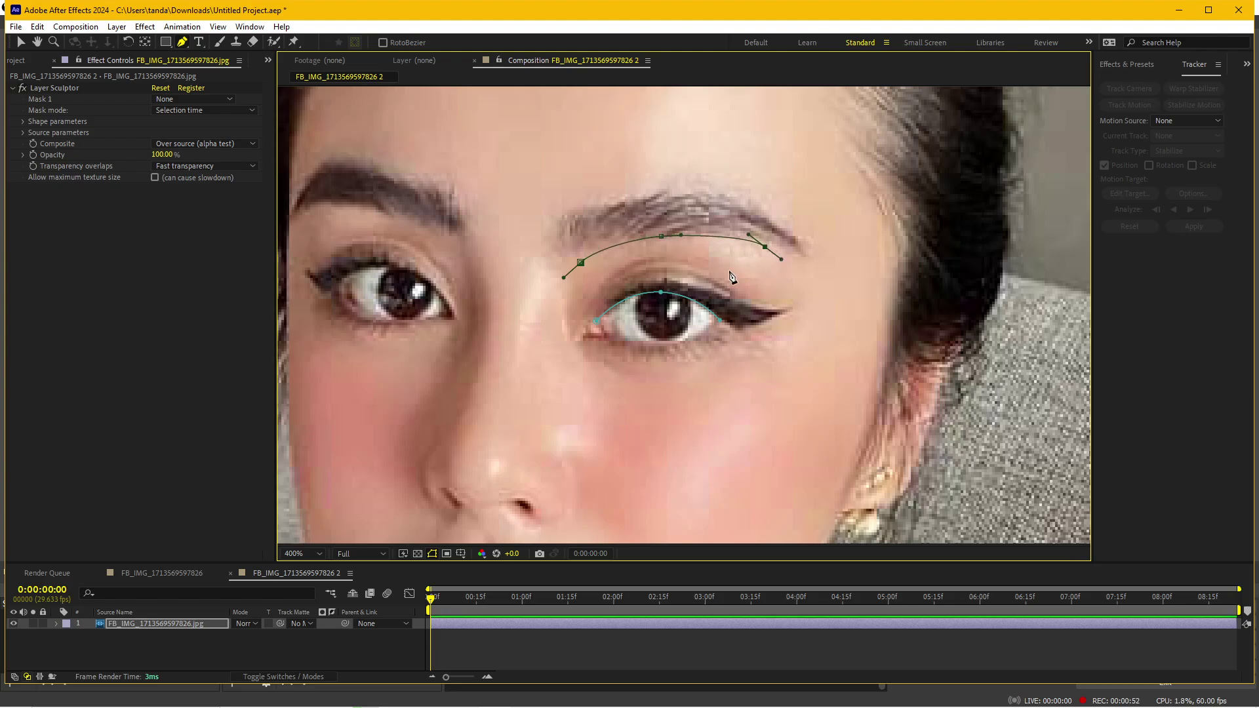
click(581, 263)
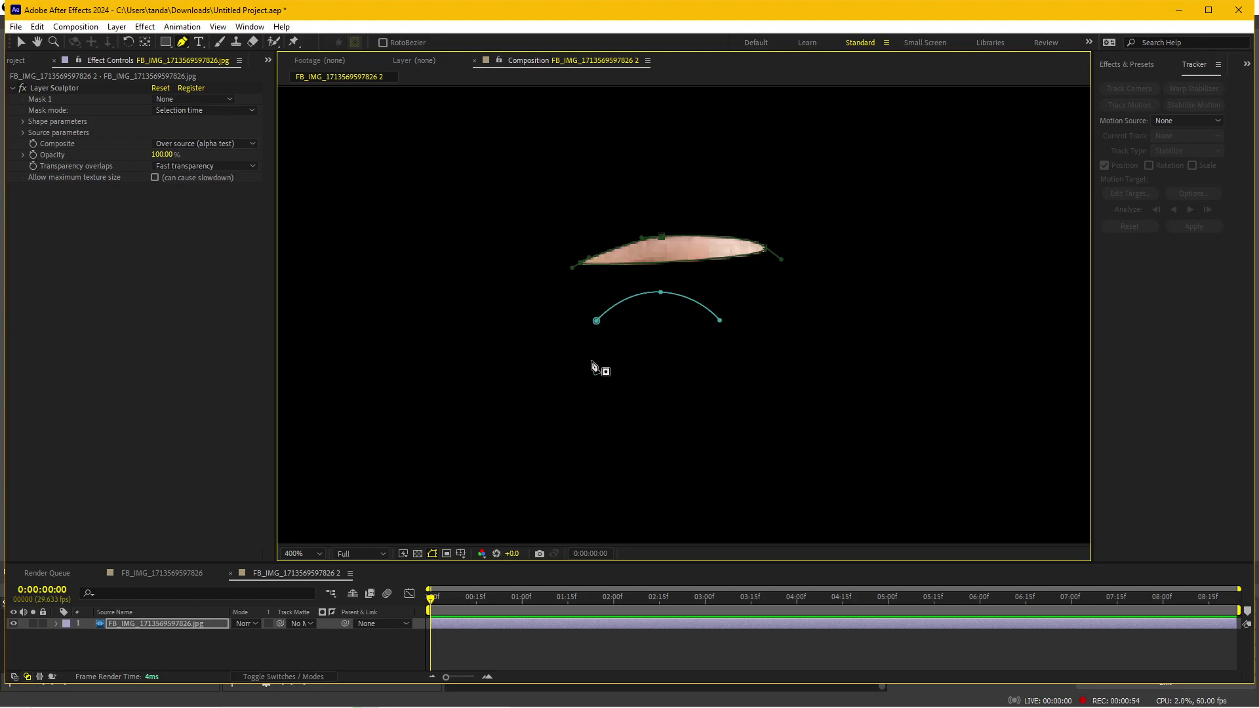
key(ctrl+z)
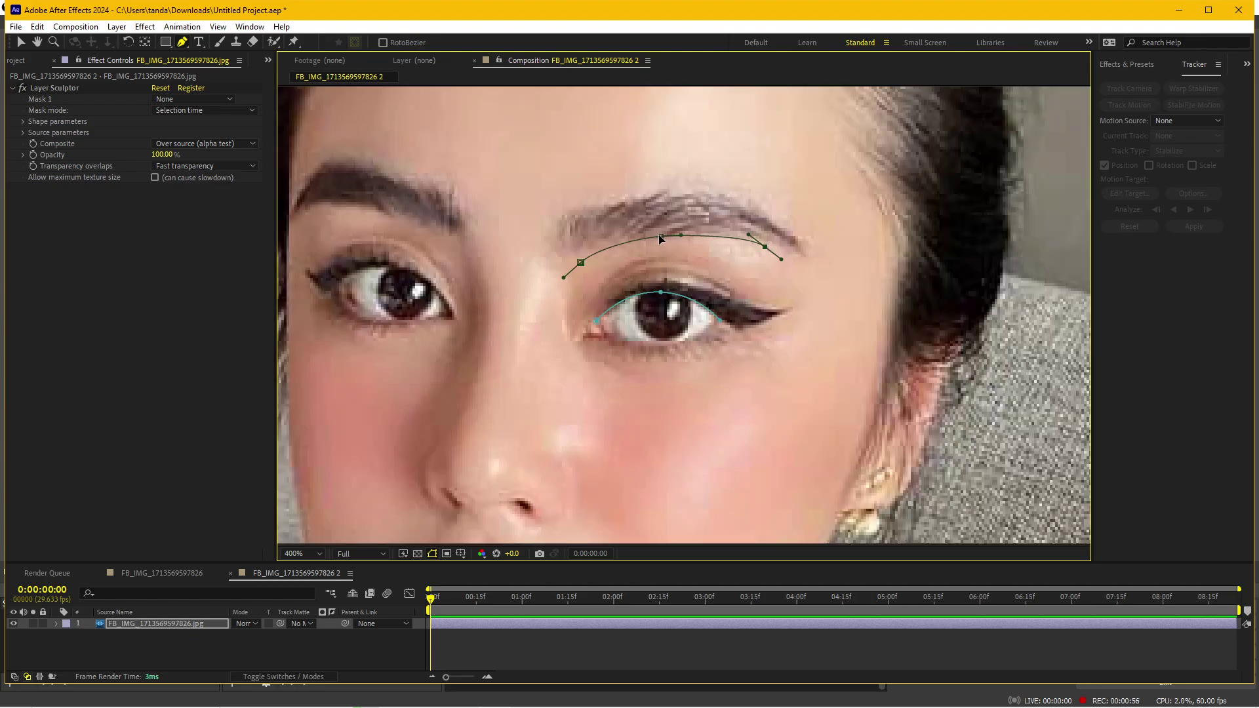
drag(660, 239, 666, 234)
drag(581, 263, 583, 268)
drag(665, 234, 668, 241)
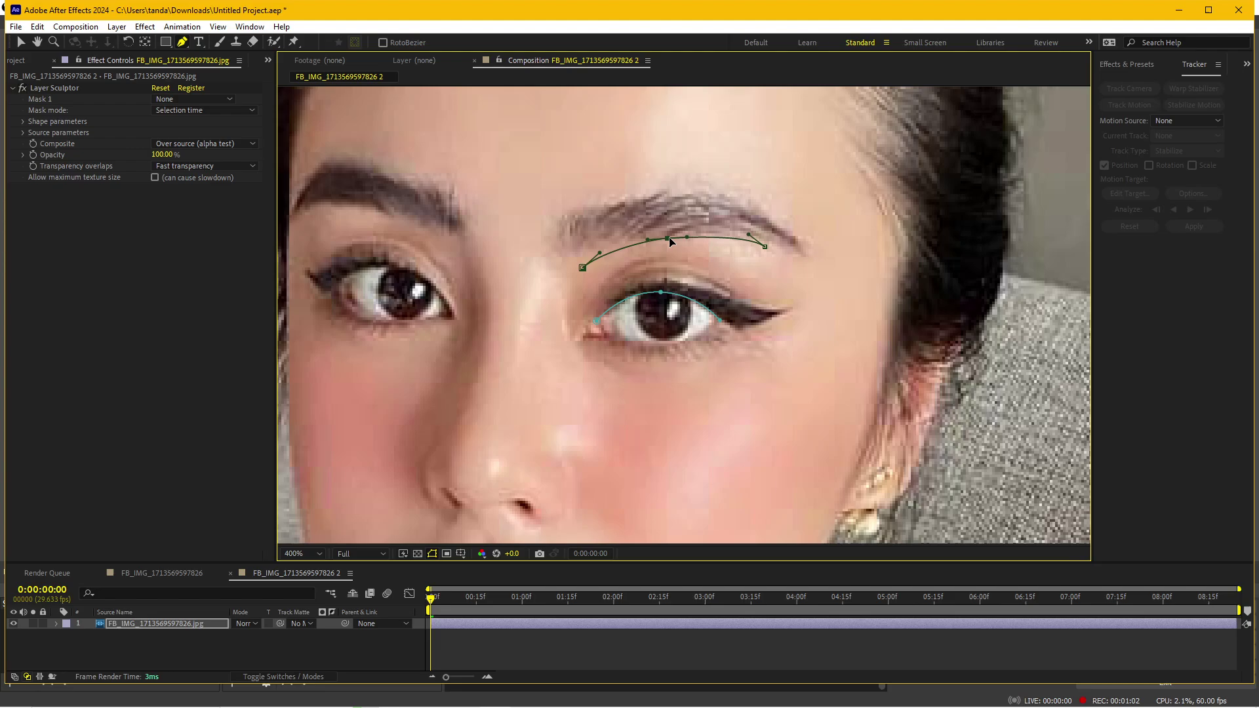
drag(765, 248, 769, 260)
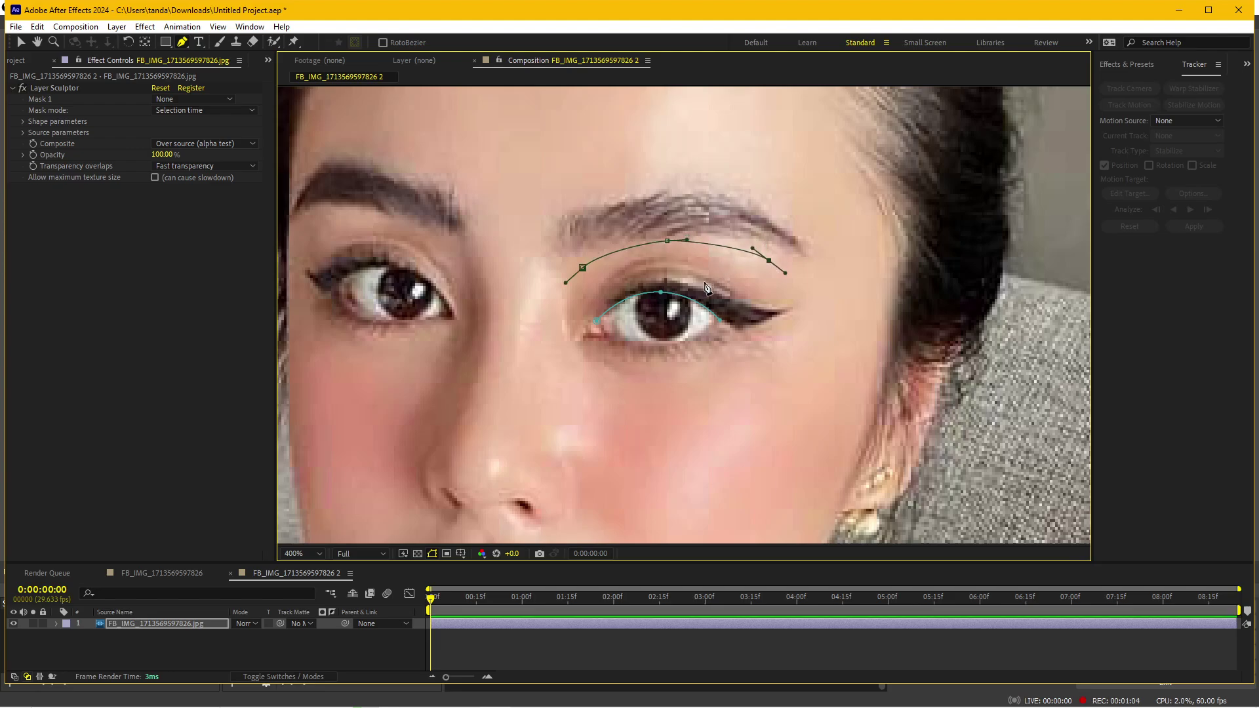
drag(668, 241, 667, 240)
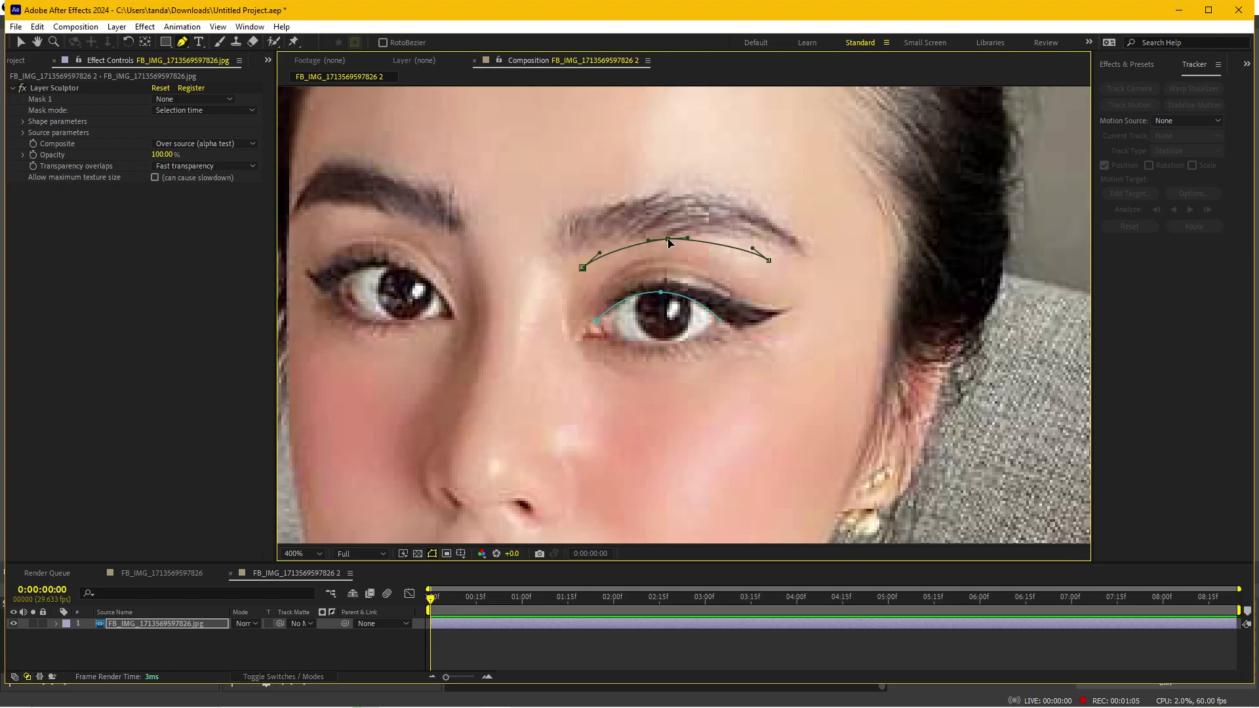
click(168, 638)
click(181, 623)
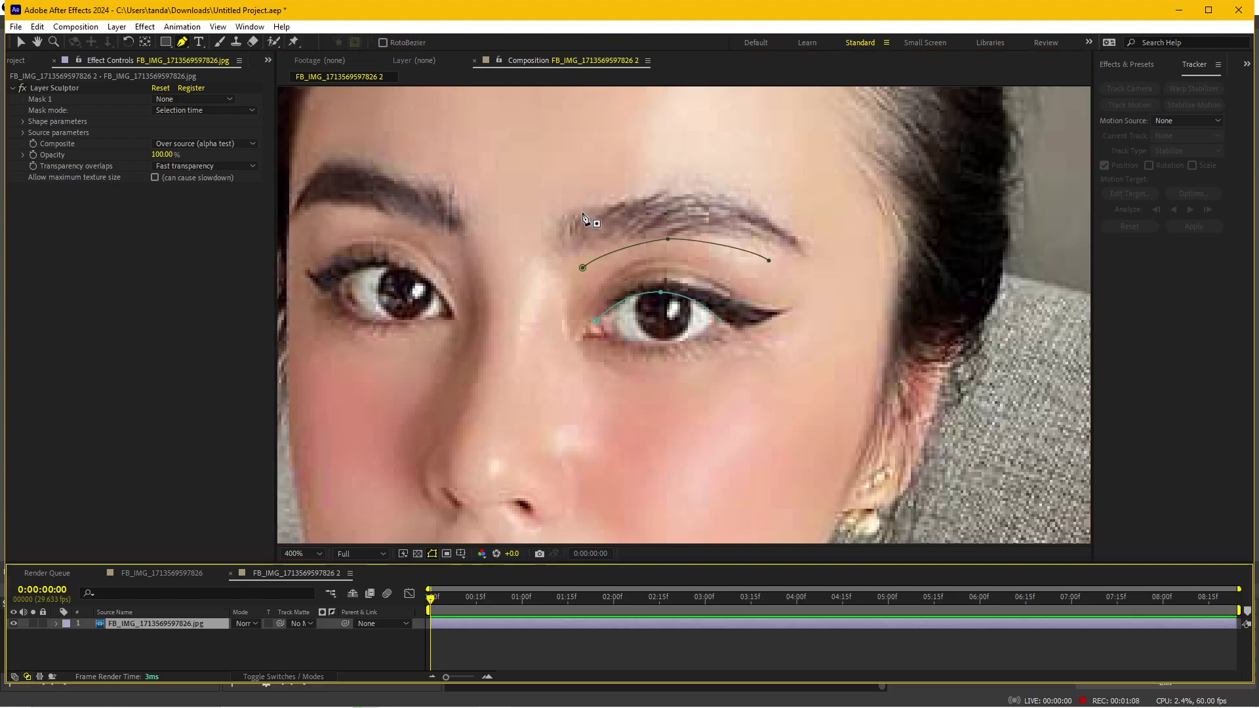
Draw a third open mask curve along the top of the eyebrow, past its tail
drag(583, 212, 602, 206)
click(669, 191)
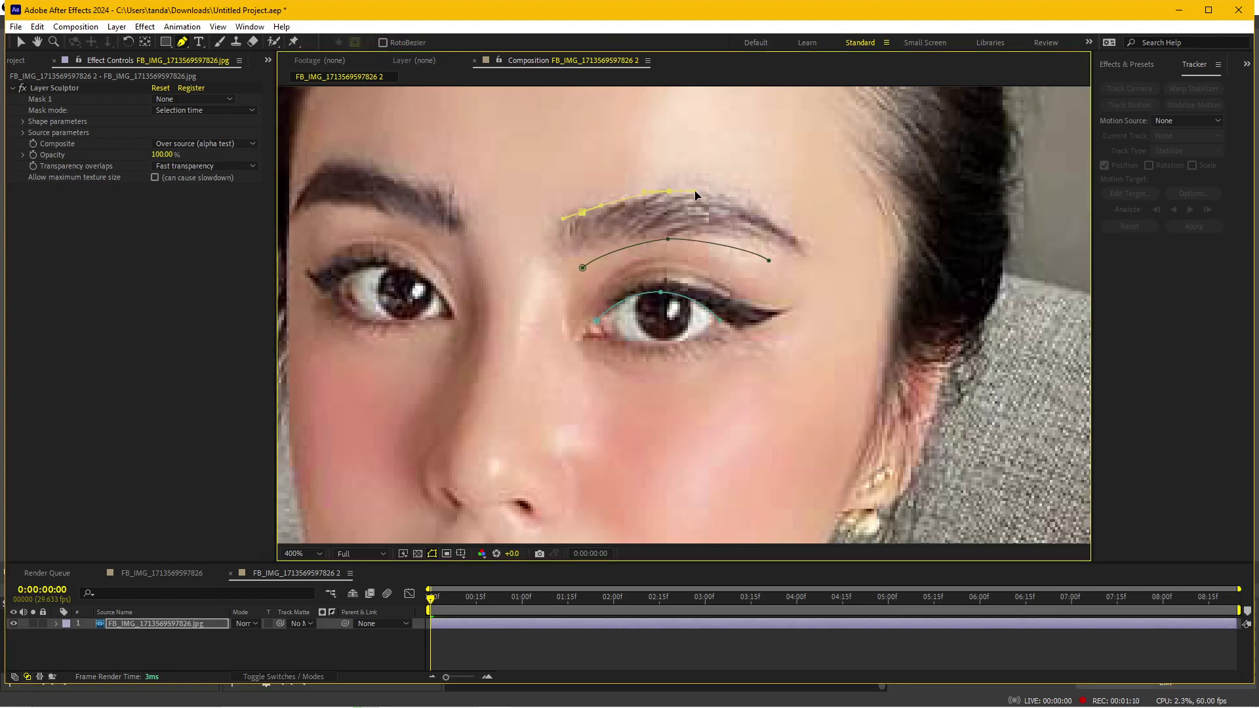
drag(696, 192, 695, 192)
click(774, 223)
drag(795, 234, 808, 241)
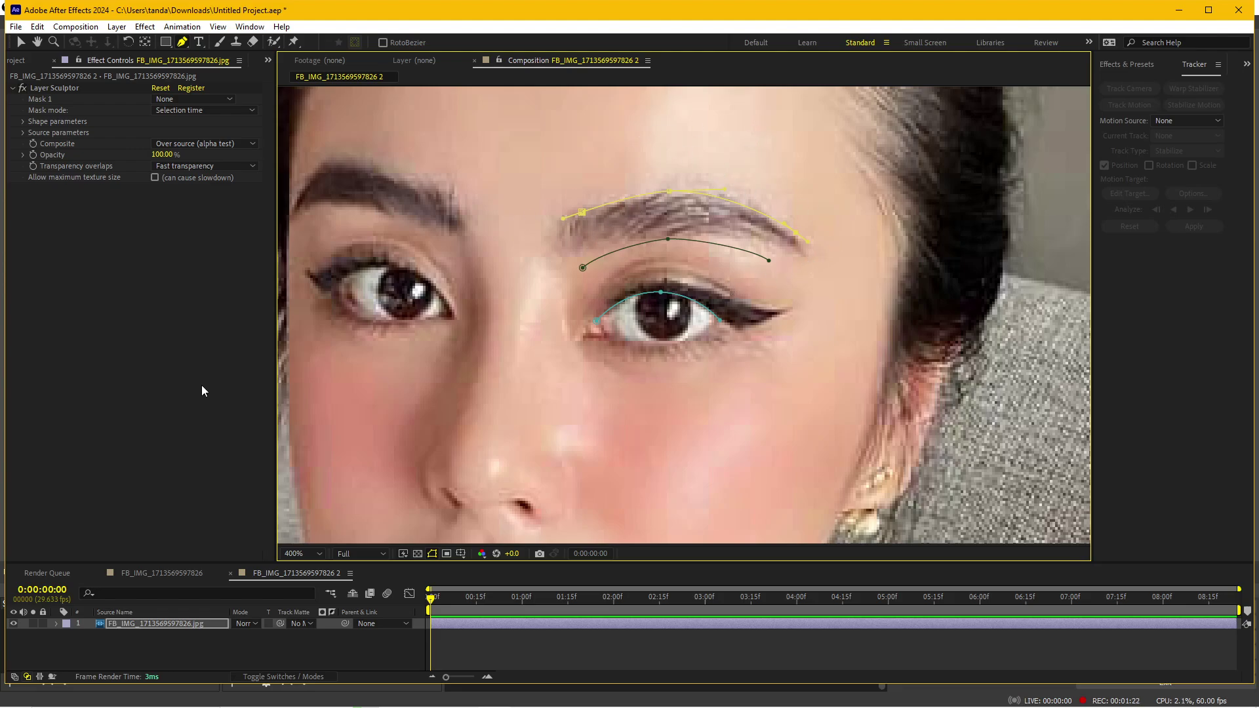
Reveal the photo layer's masks with M and bring up the Layer Sculptor settings
click(137, 623)
key(m)
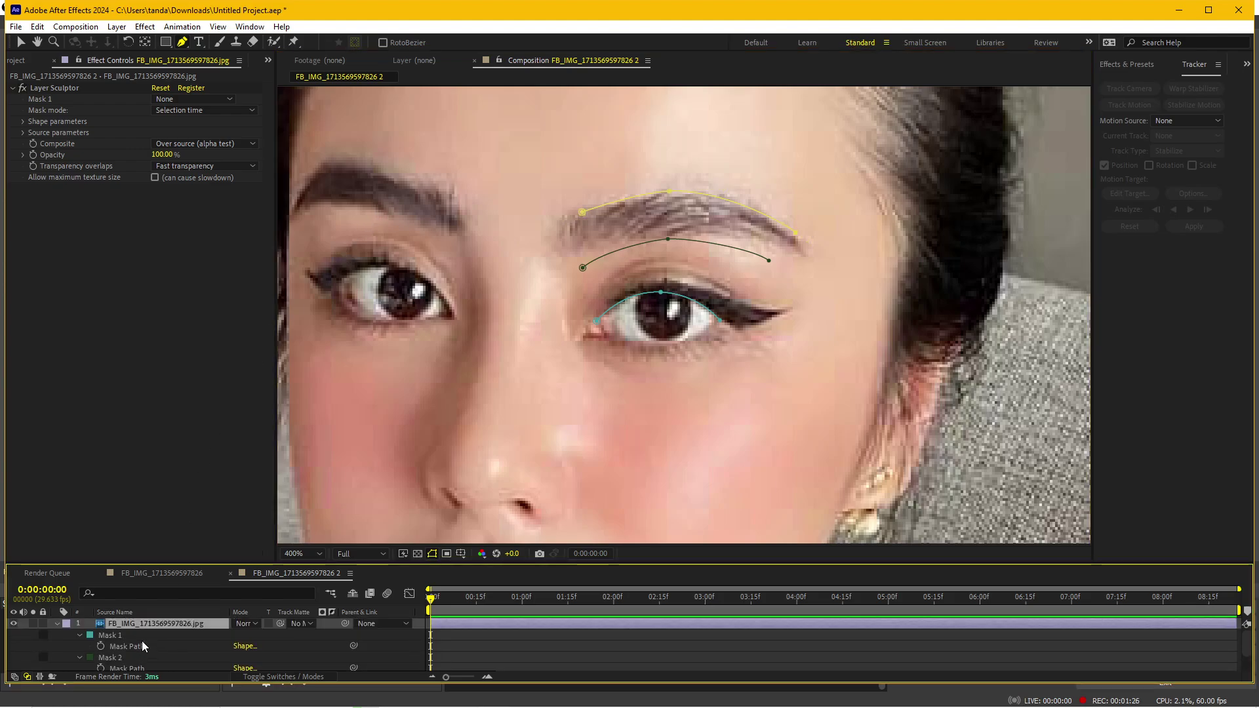
scroll(145, 644, down, 1)
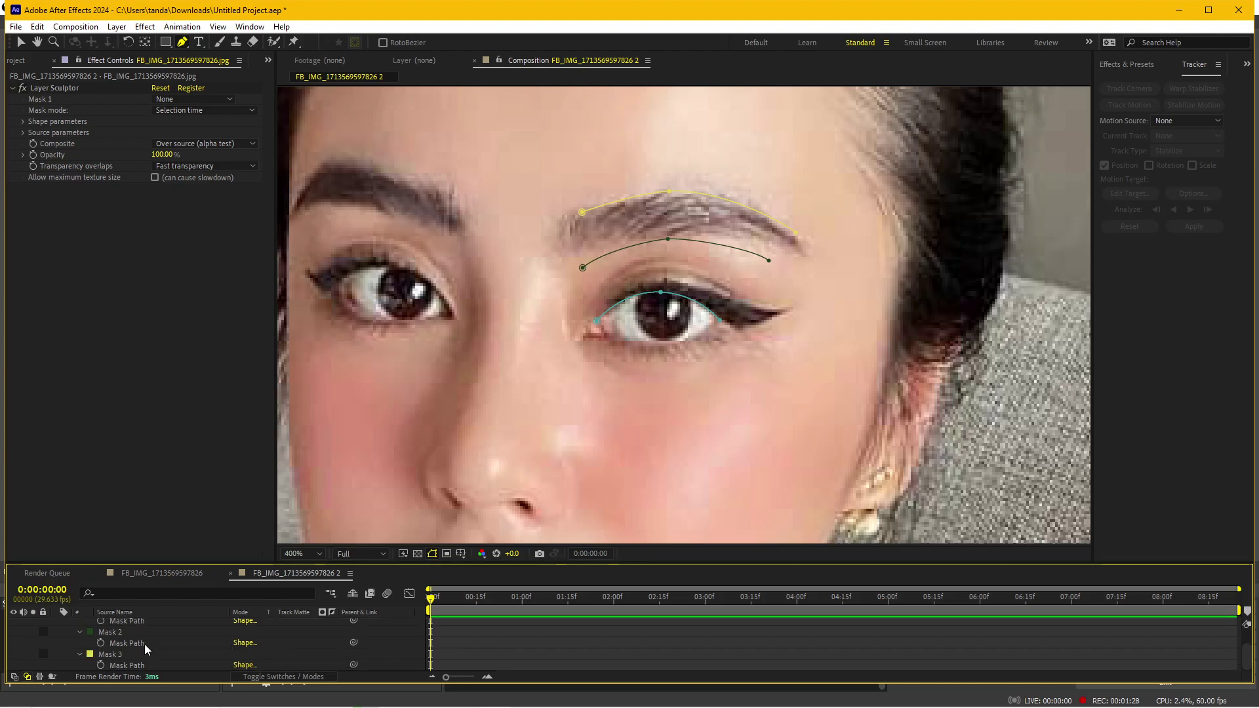
click(61, 89)
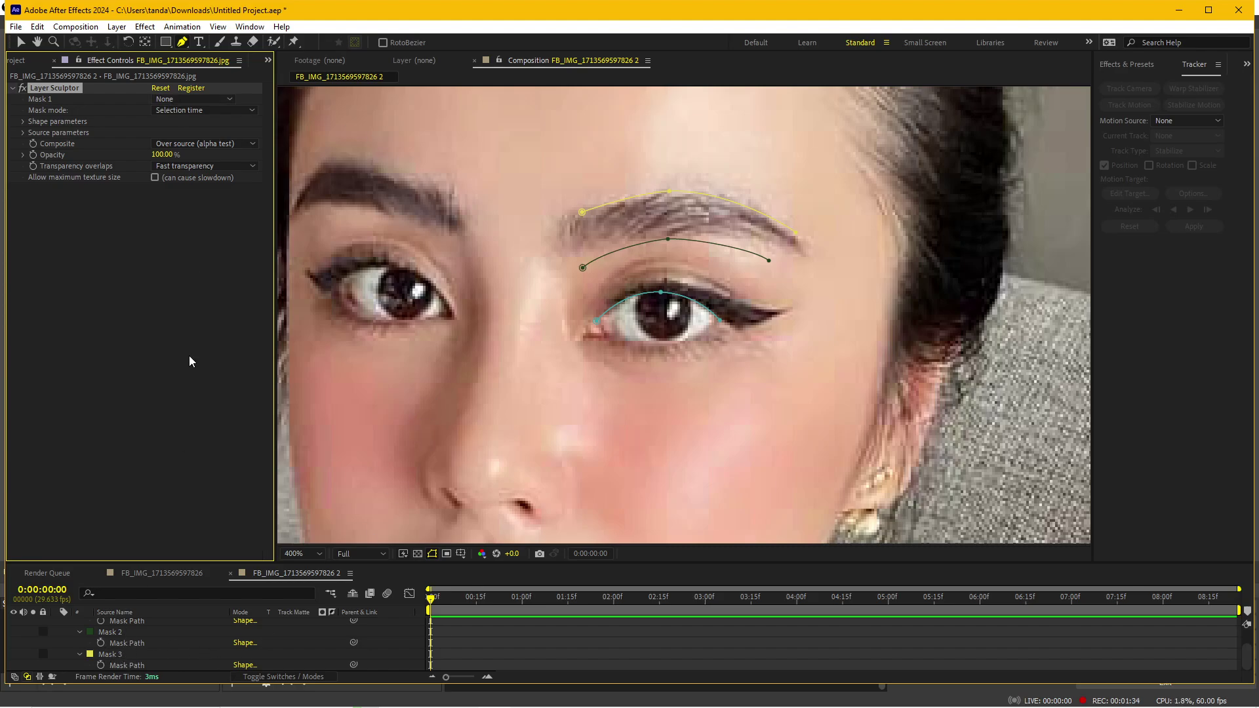
Set Layer Sculptor's Mask 1 to Mask 3, Mask 2 to Mask 2, and Mask 3 to Mask 1
click(193, 99)
click(179, 161)
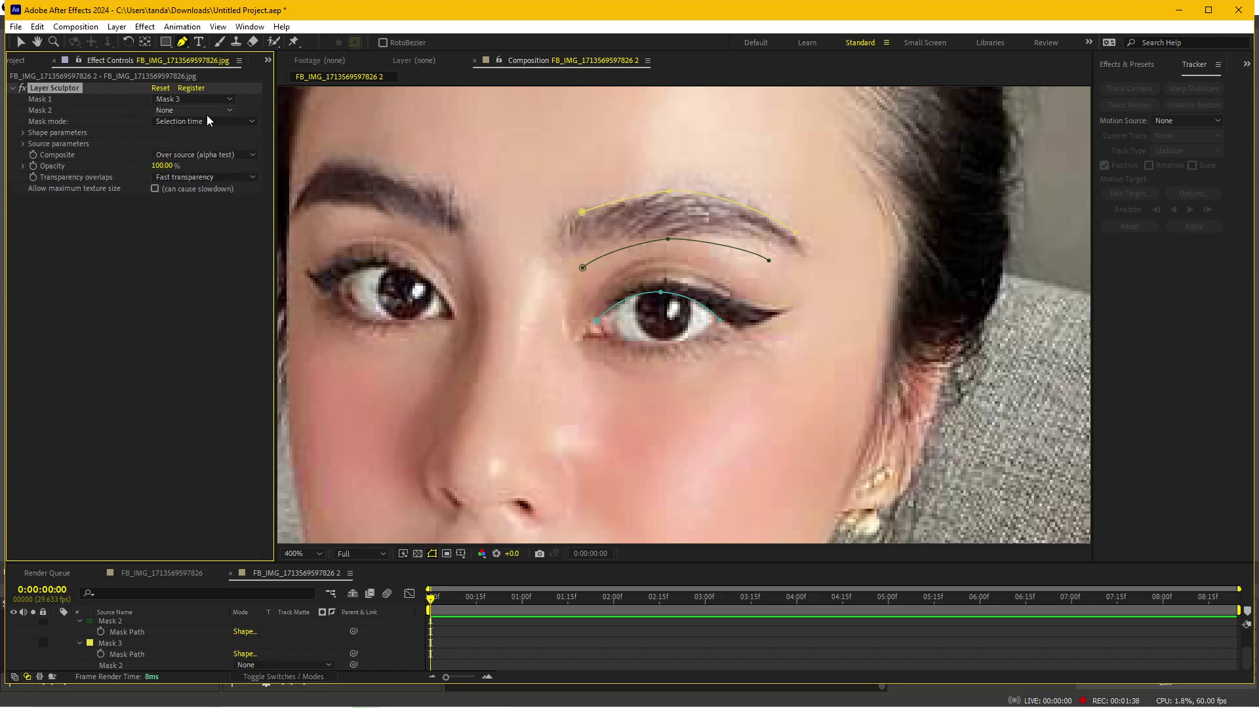
click(197, 110)
click(174, 160)
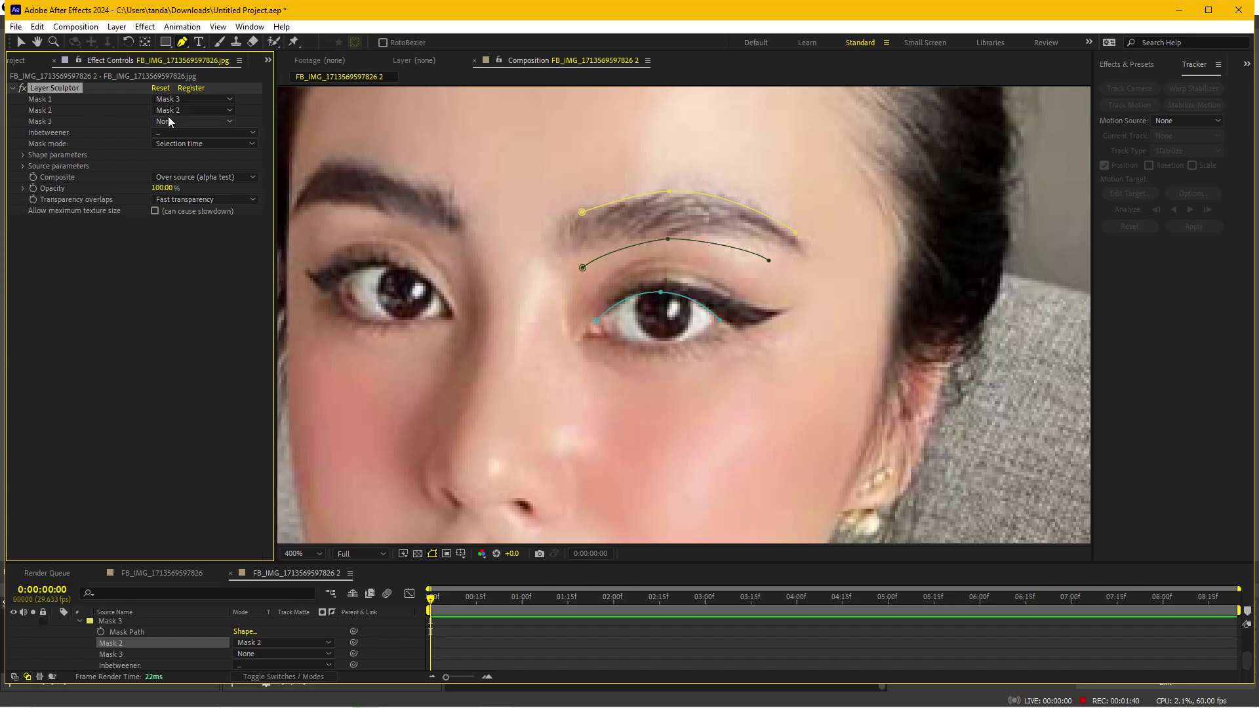
click(179, 123)
click(172, 150)
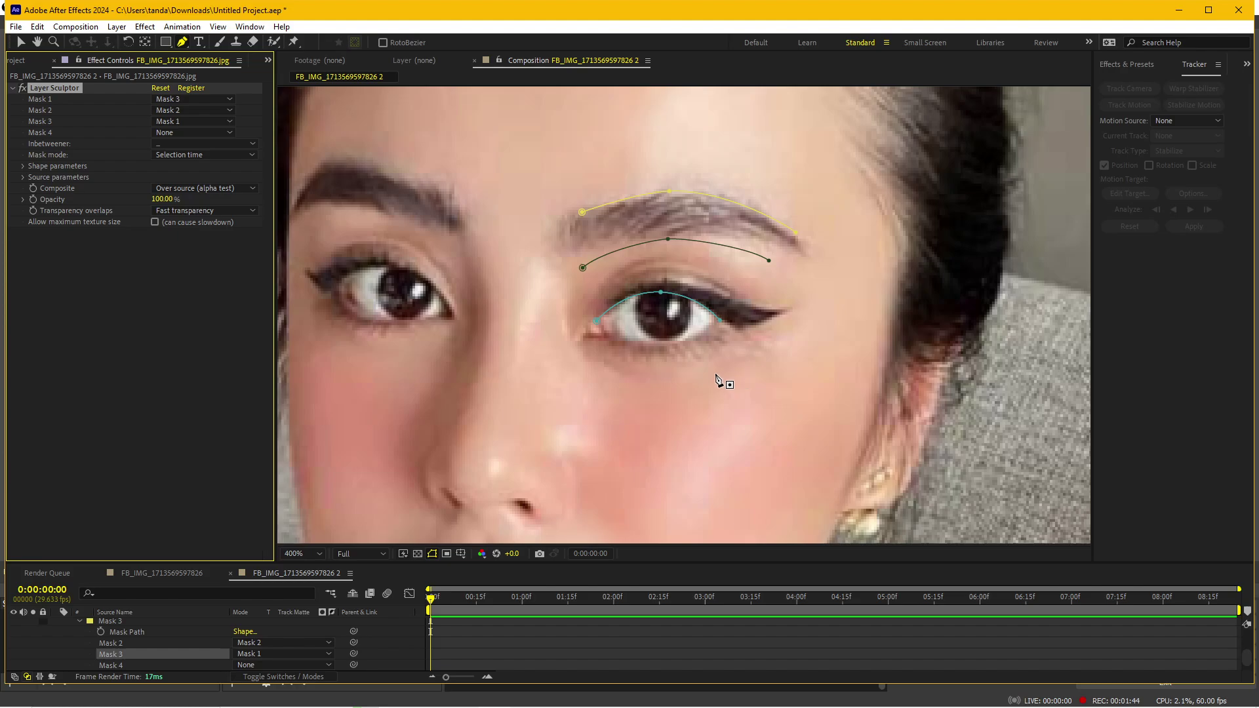
Record starting Mask Path keyframes at 0:00 for the three masks
scroll(92, 636, up, 3)
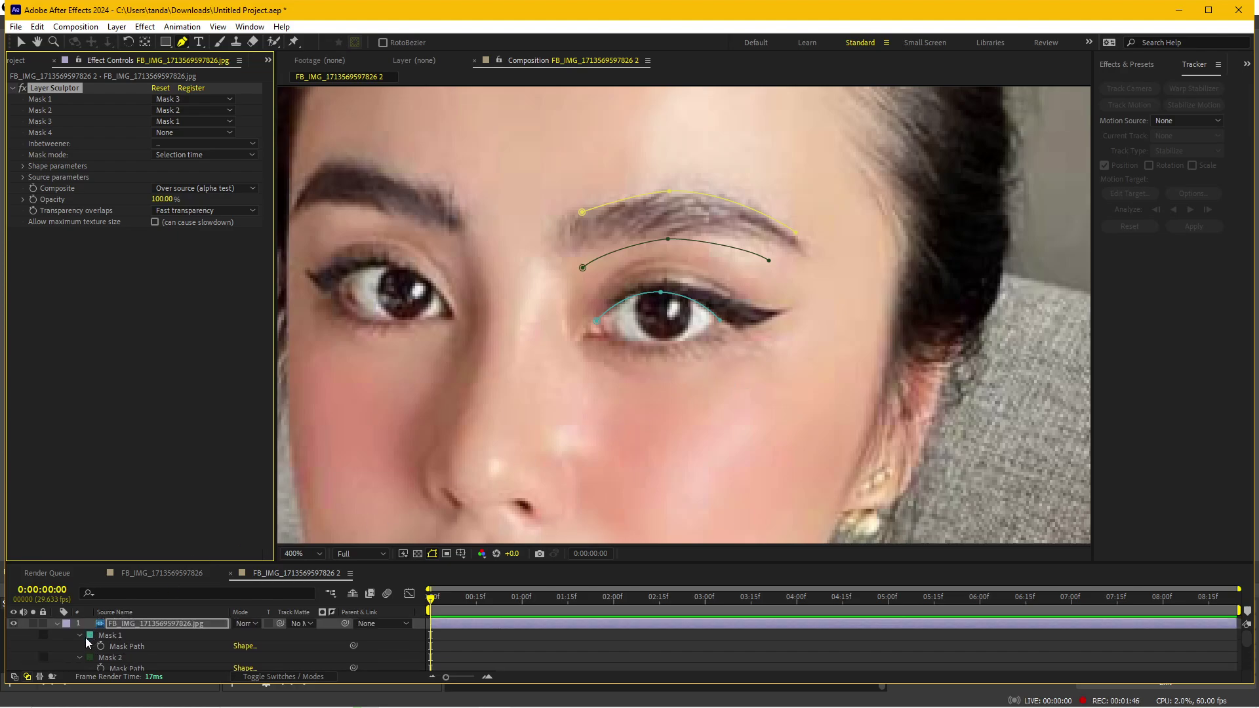
click(100, 646)
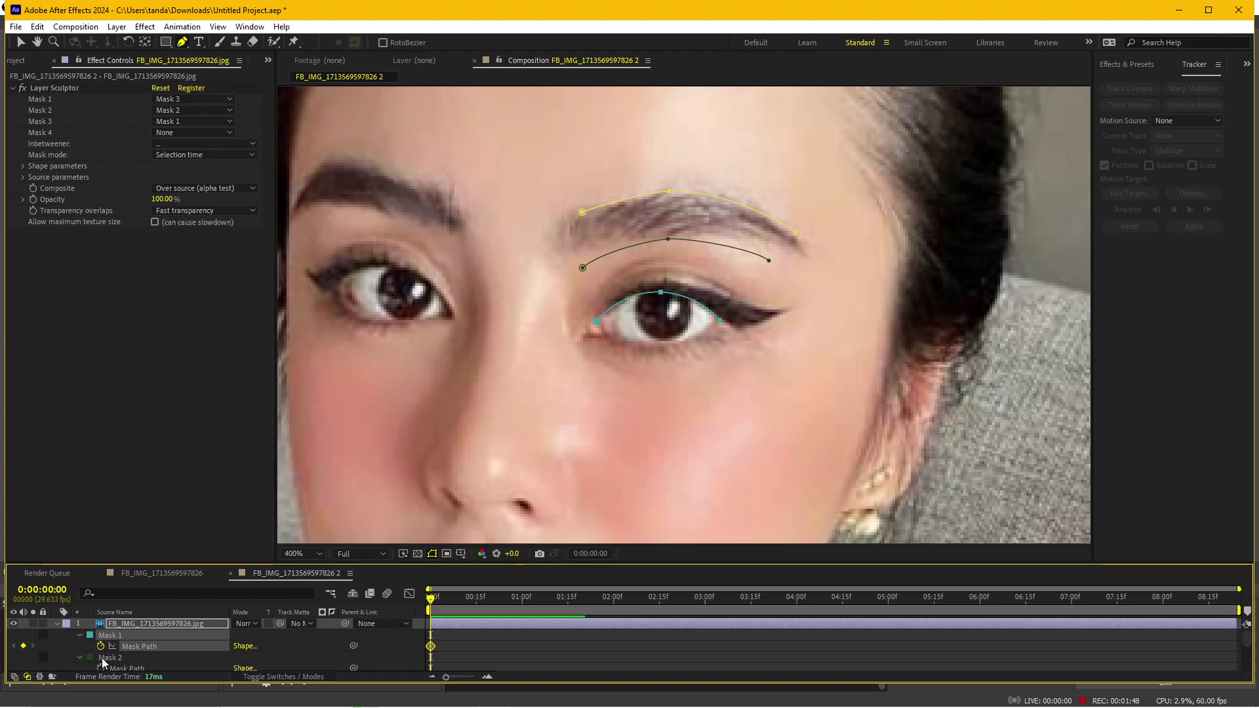
click(100, 668)
scroll(102, 656, down, 2)
click(100, 657)
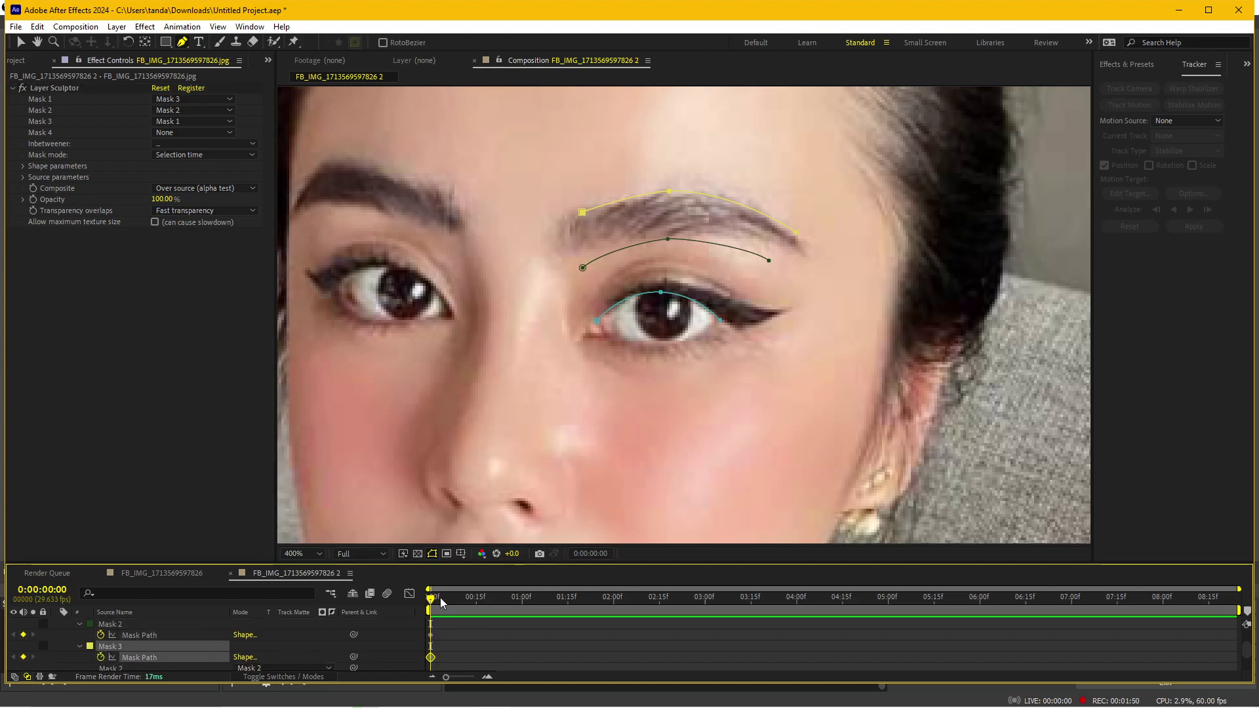
At frame 8, pull the eyelid mask's top vertex down so the eye closes
drag(440, 602, 456, 602)
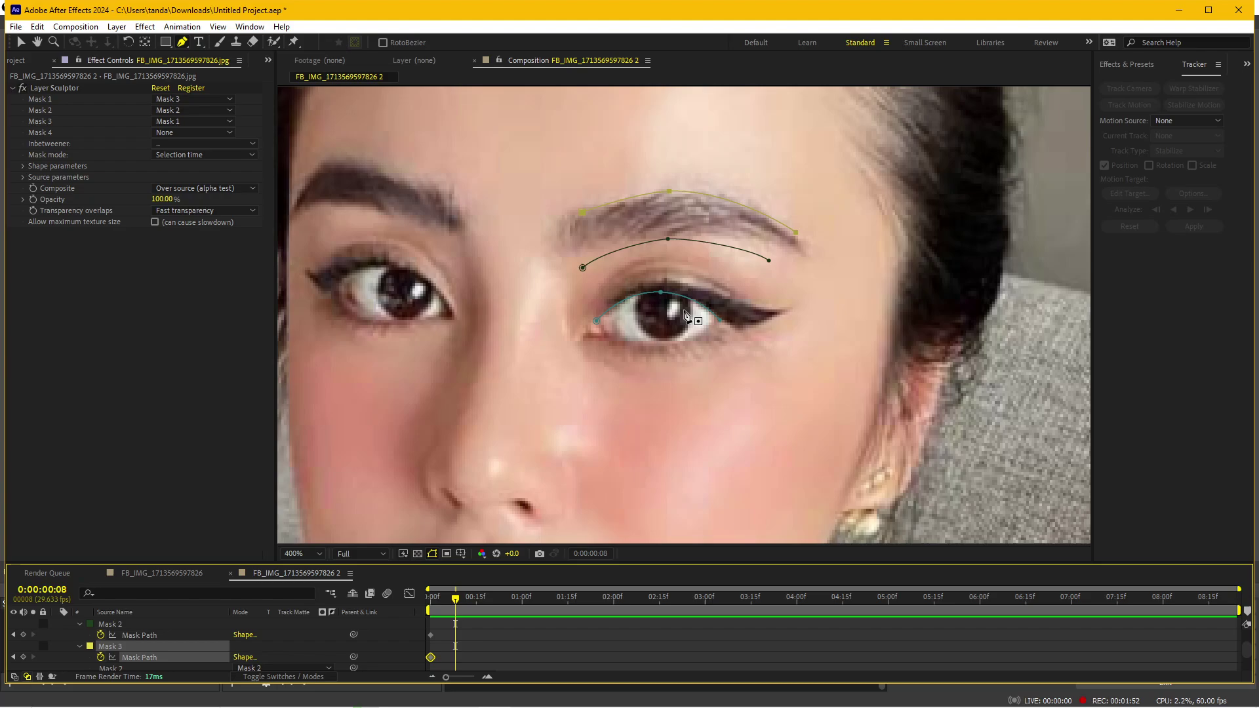
key(v)
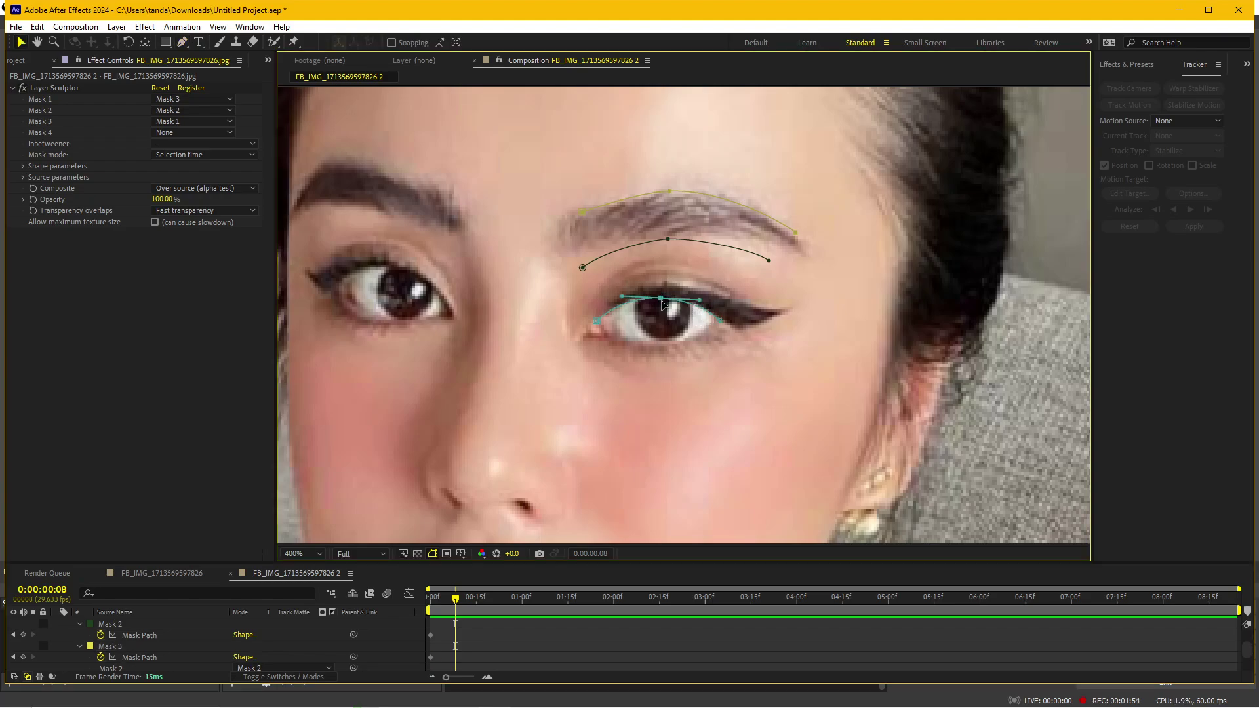
drag(662, 293, 660, 339)
key(comma)
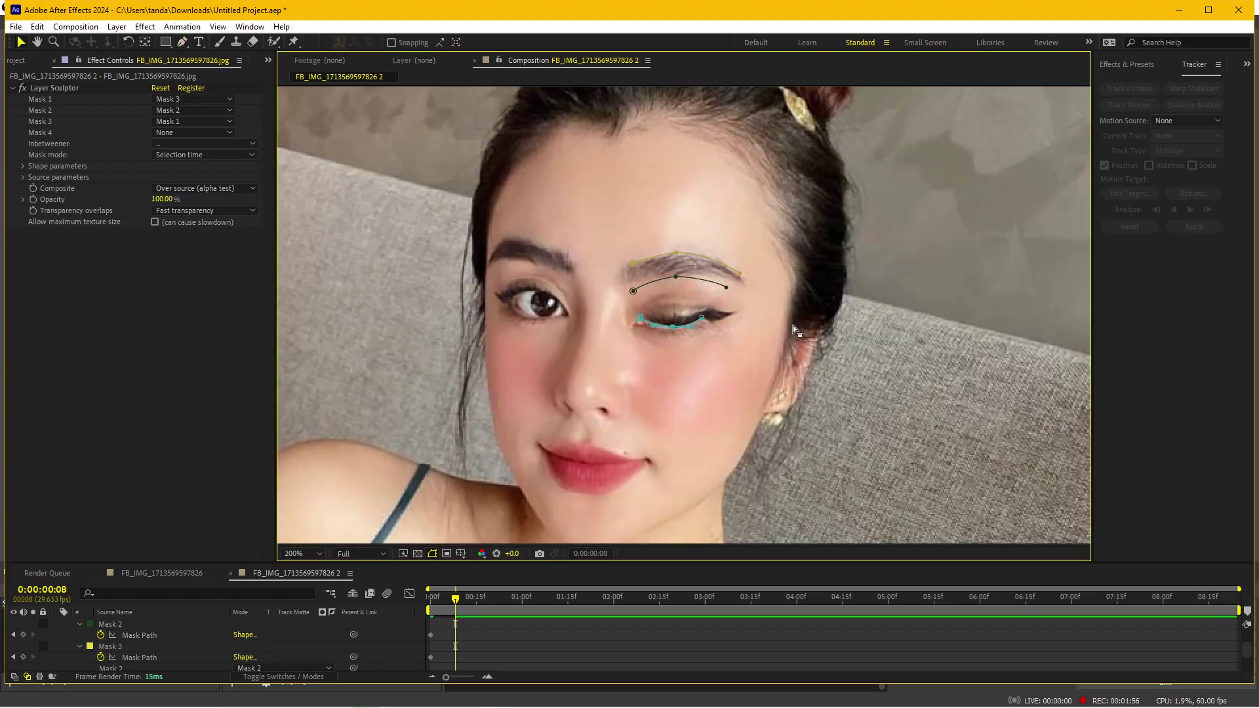
click(503, 646)
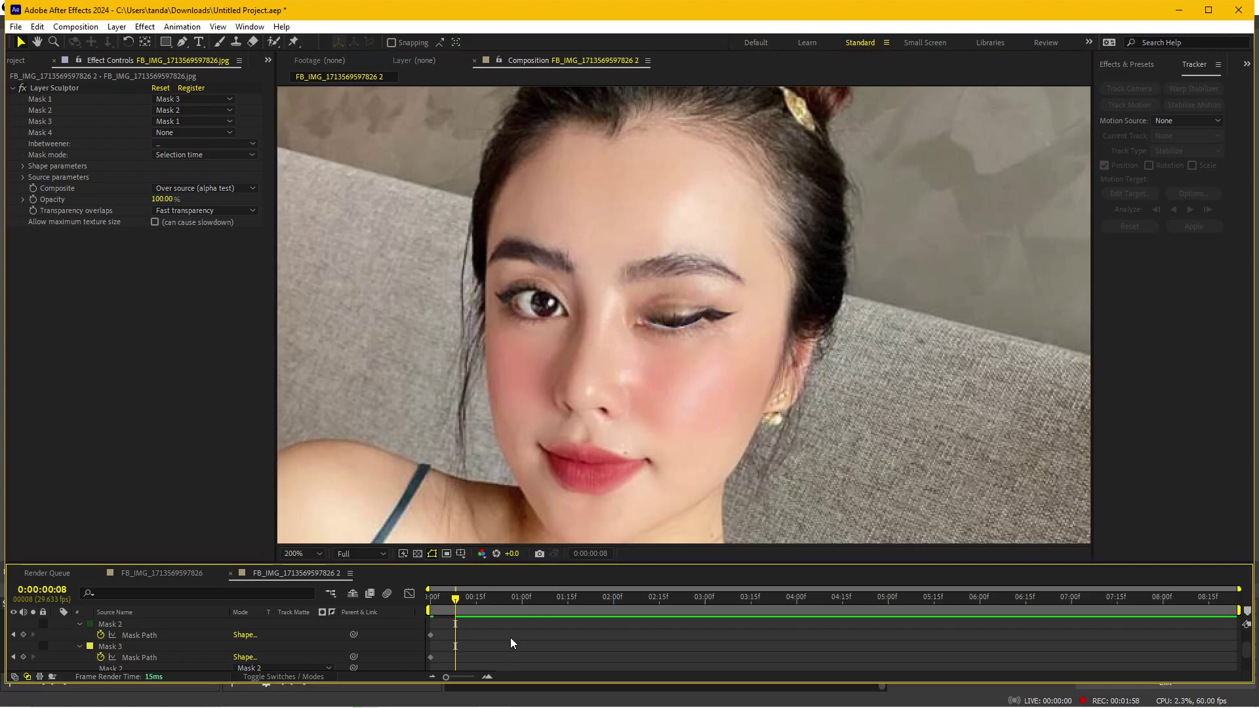
Copy the first open-eye mask keyframe and paste it at frame 17
mouse_move(455, 598)
mouse_down()
mouse_move(504, 599)
mouse_move(478, 600)
mouse_up()
scroll(493, 632, up, 2)
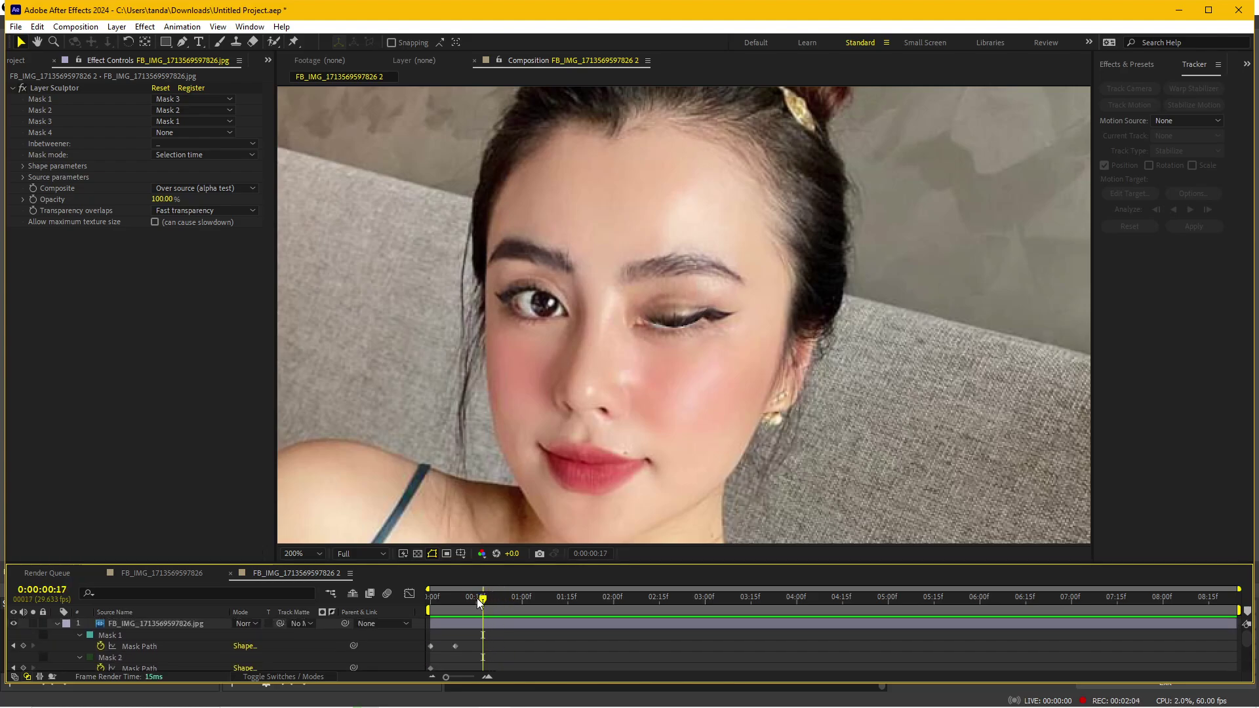
click(431, 645)
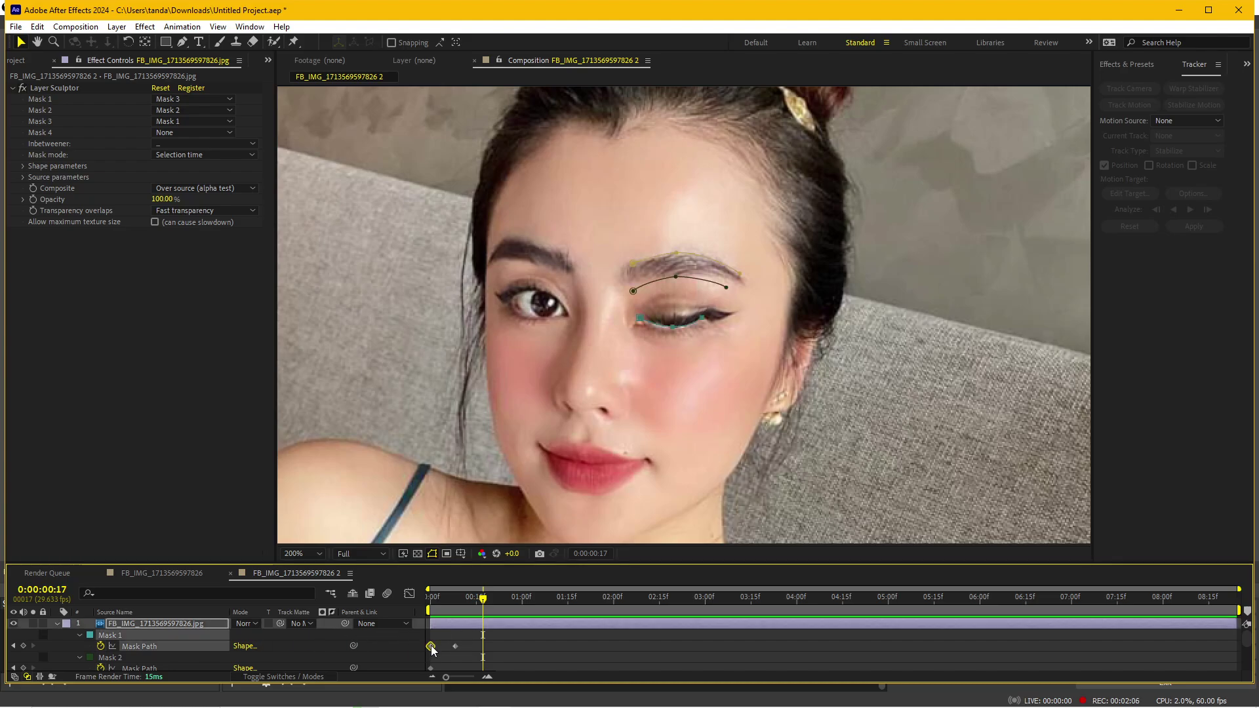
key(ctrl+c)
key(ctrl+v)
Preview the wink from frame 0, then duplicate Layer Sculptor with Ctrl+D into Layer Sculptor 2
drag(483, 599, 383, 594)
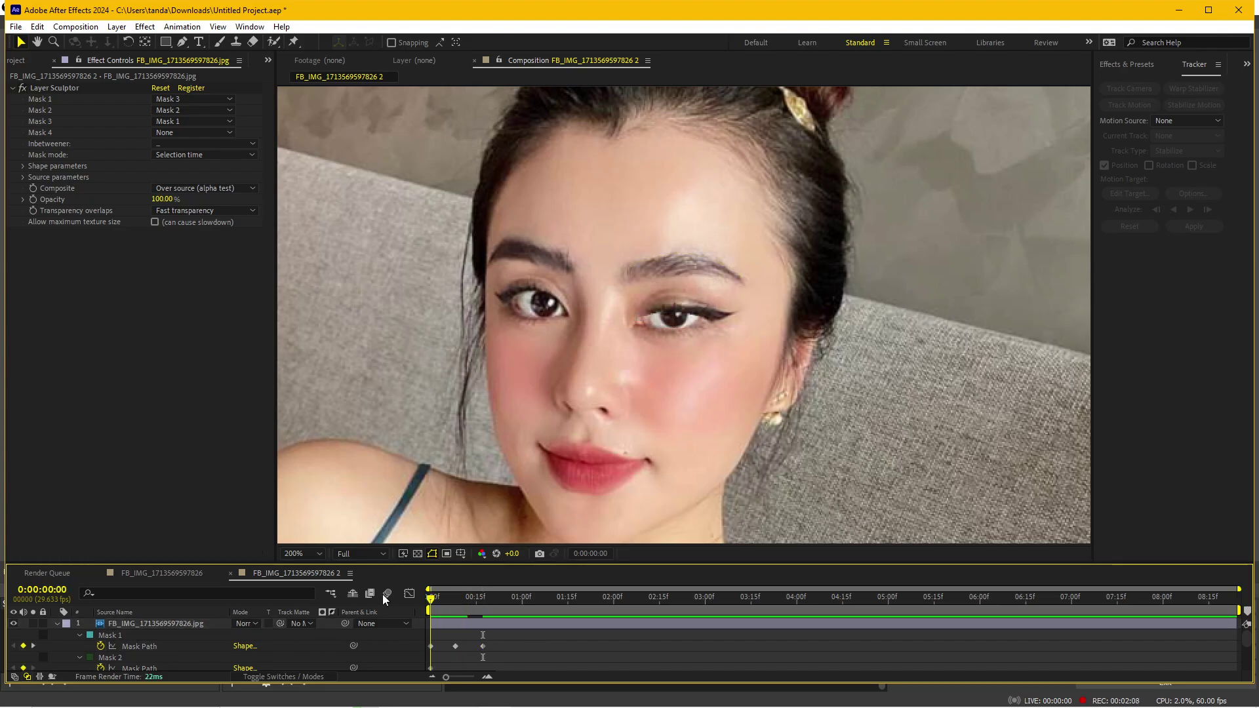
key(space)
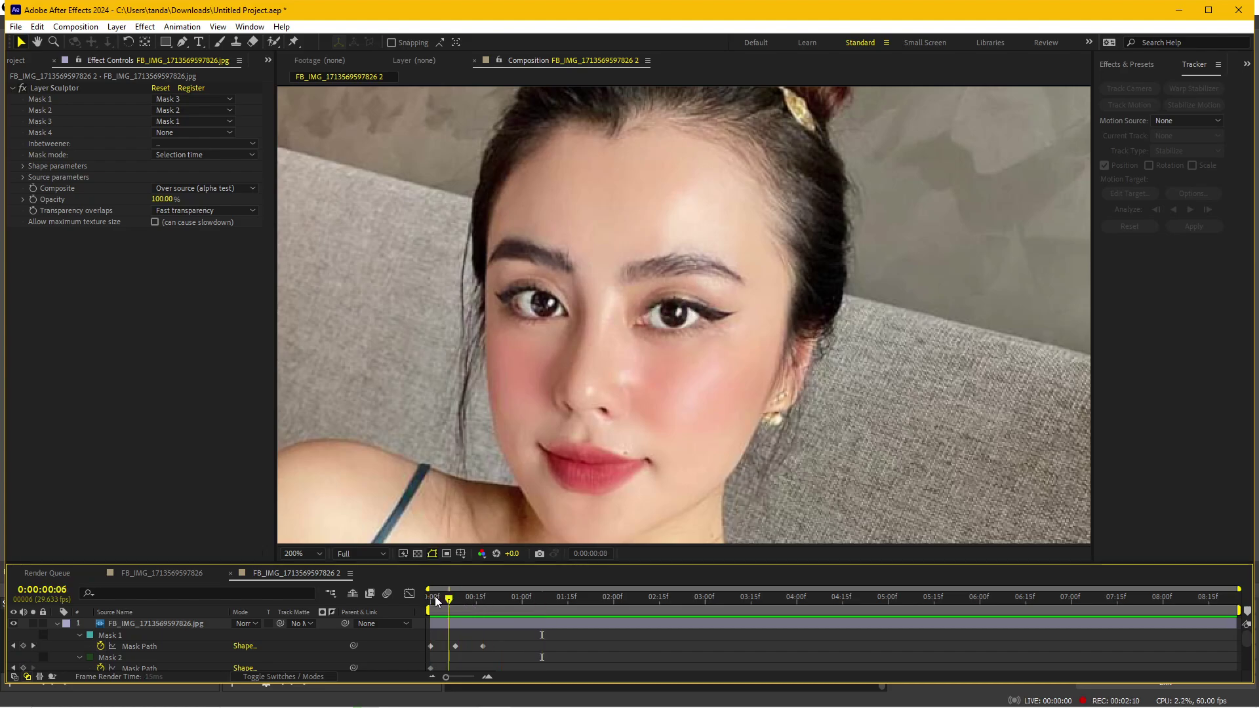
key(space)
click(58, 88)
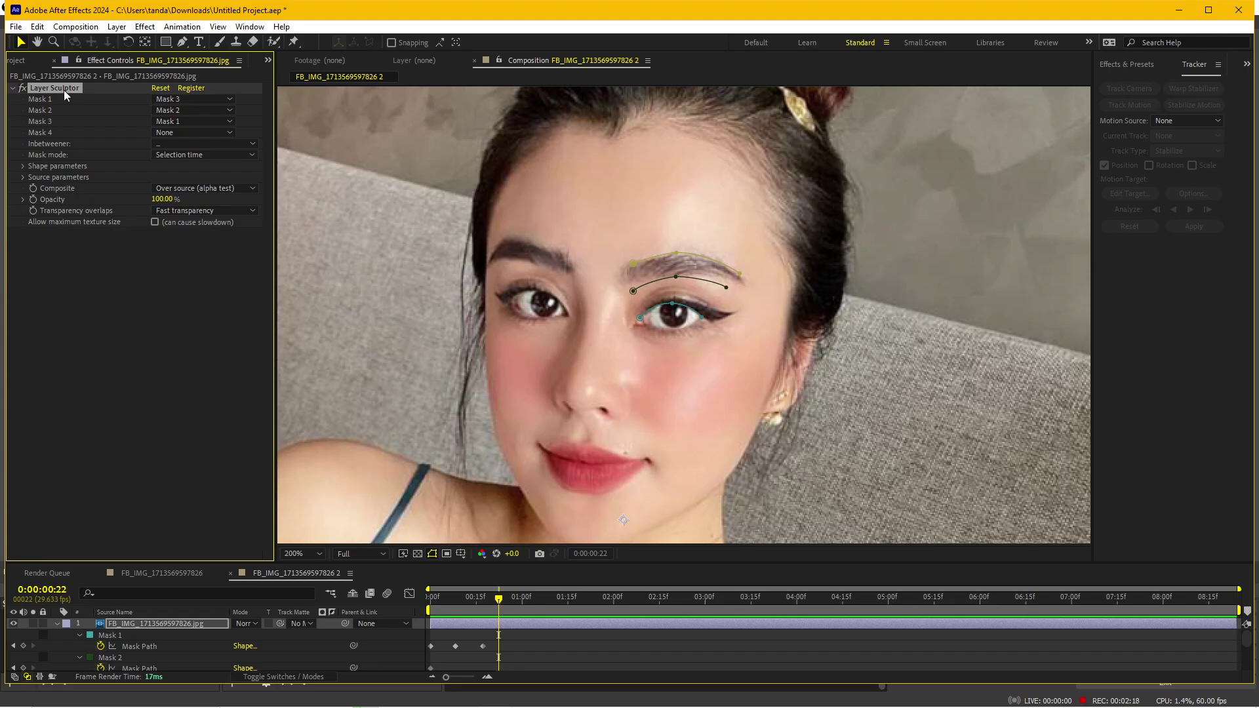
key(ctrl+d)
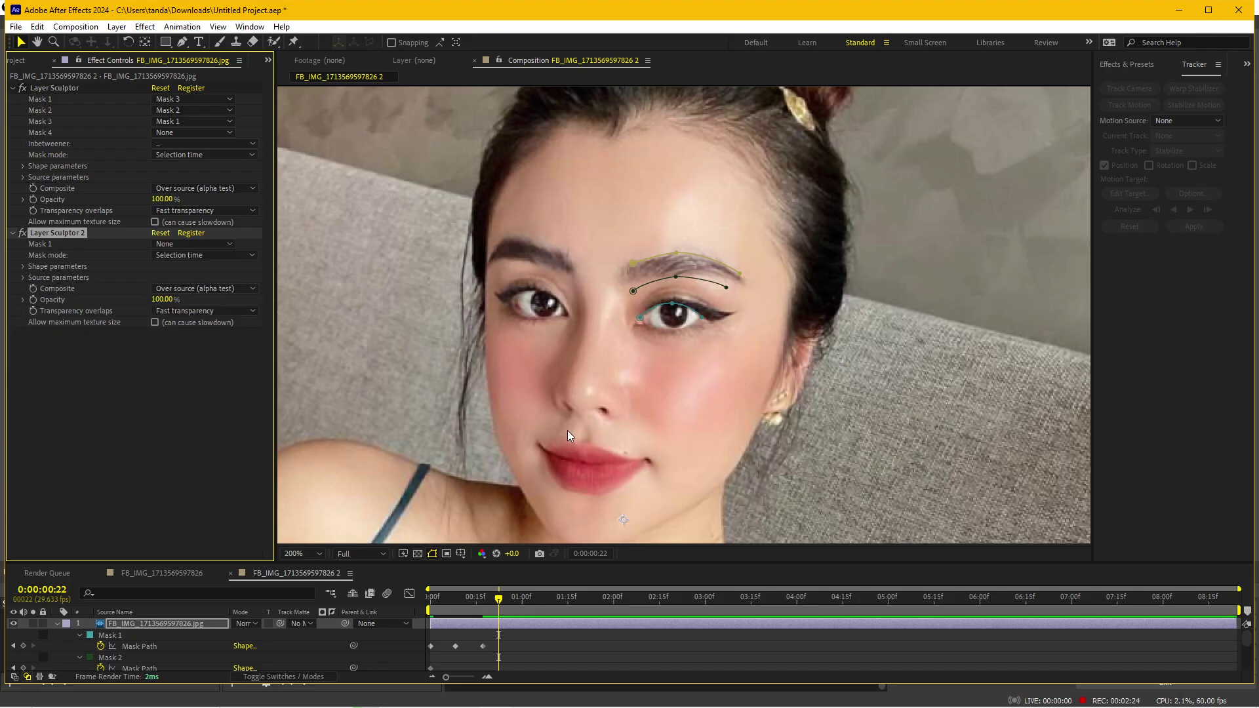
Zoom to 400% on the left eye and draw an open mask arc over its upper eyelid
key(period)
drag(412, 363, 501, 363)
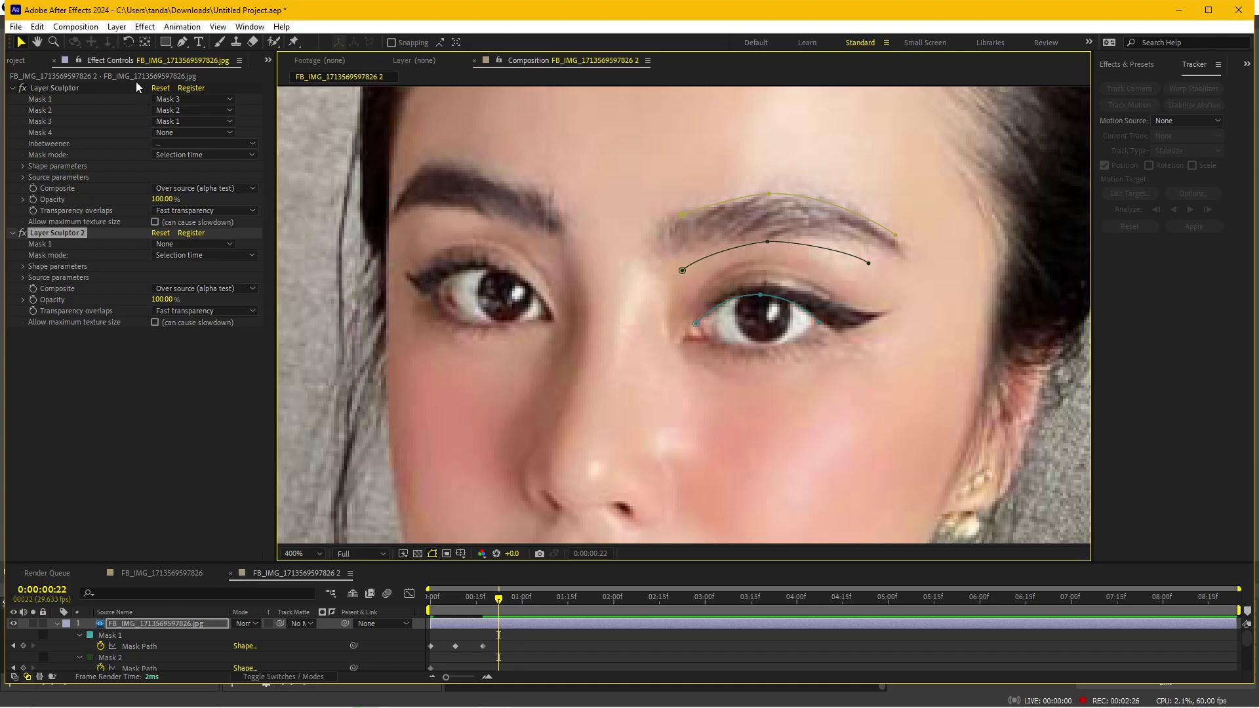
click(178, 44)
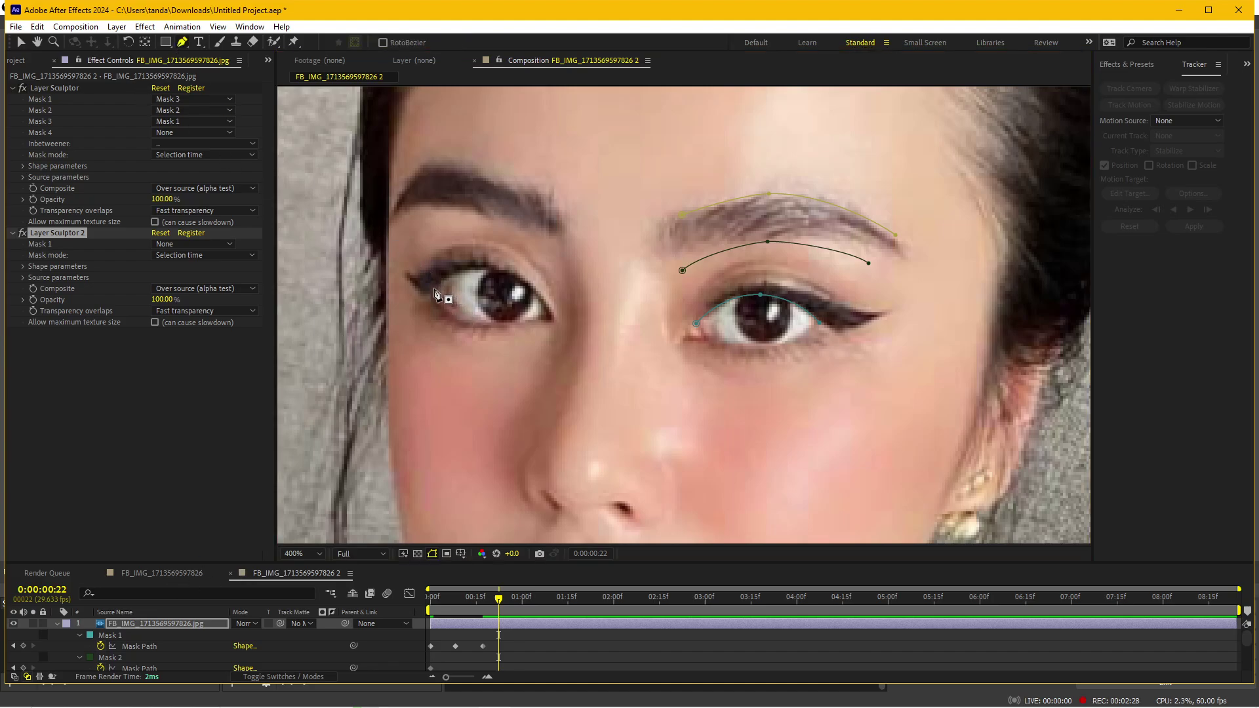
click(434, 286)
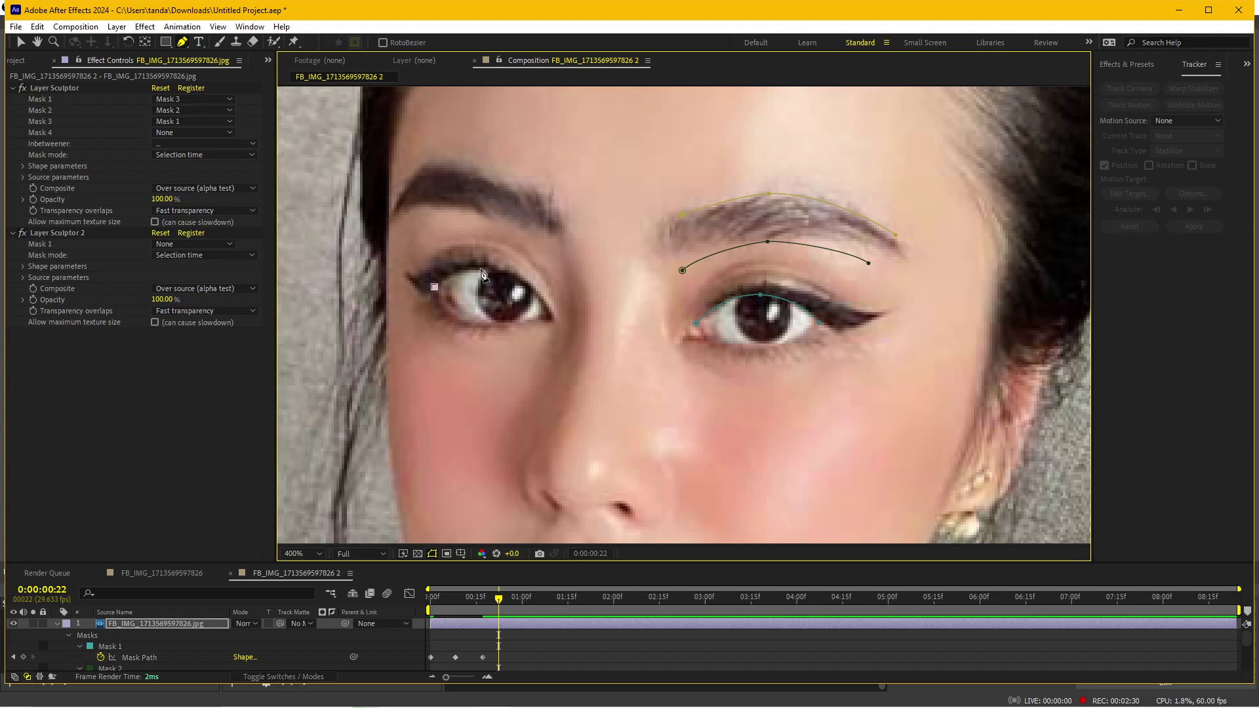
drag(481, 269, 503, 269)
drag(550, 318, 556, 348)
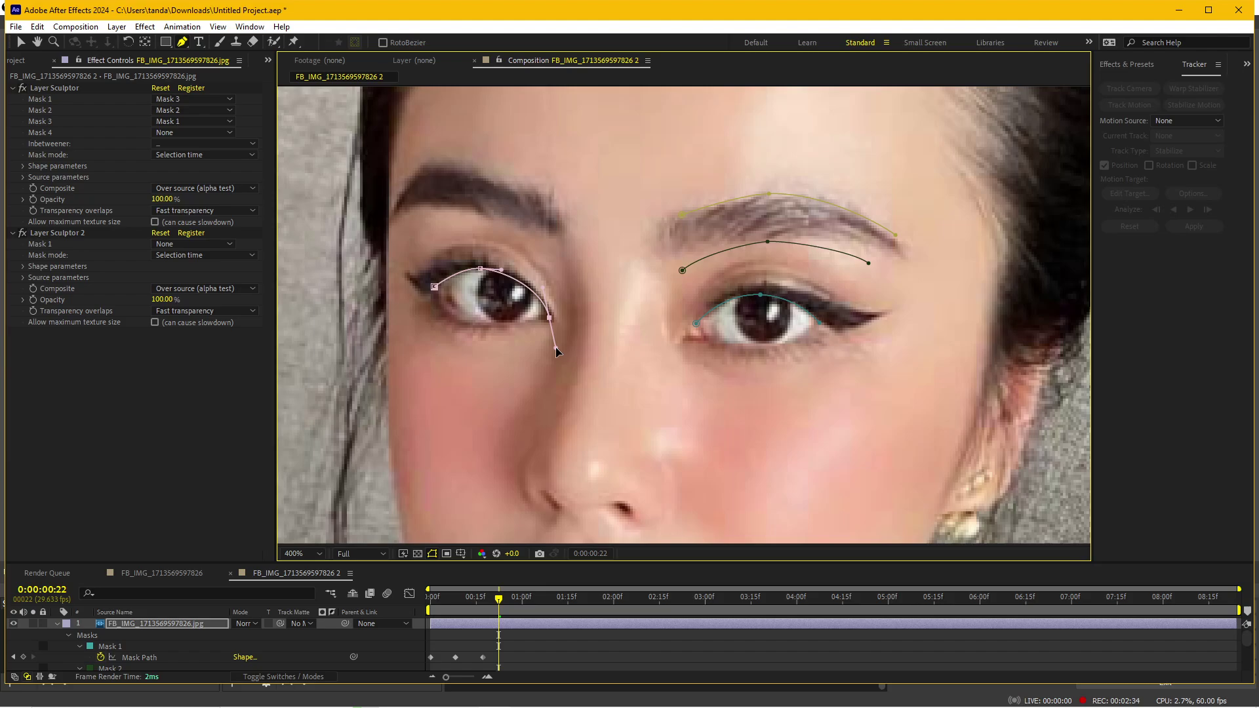
click(538, 657)
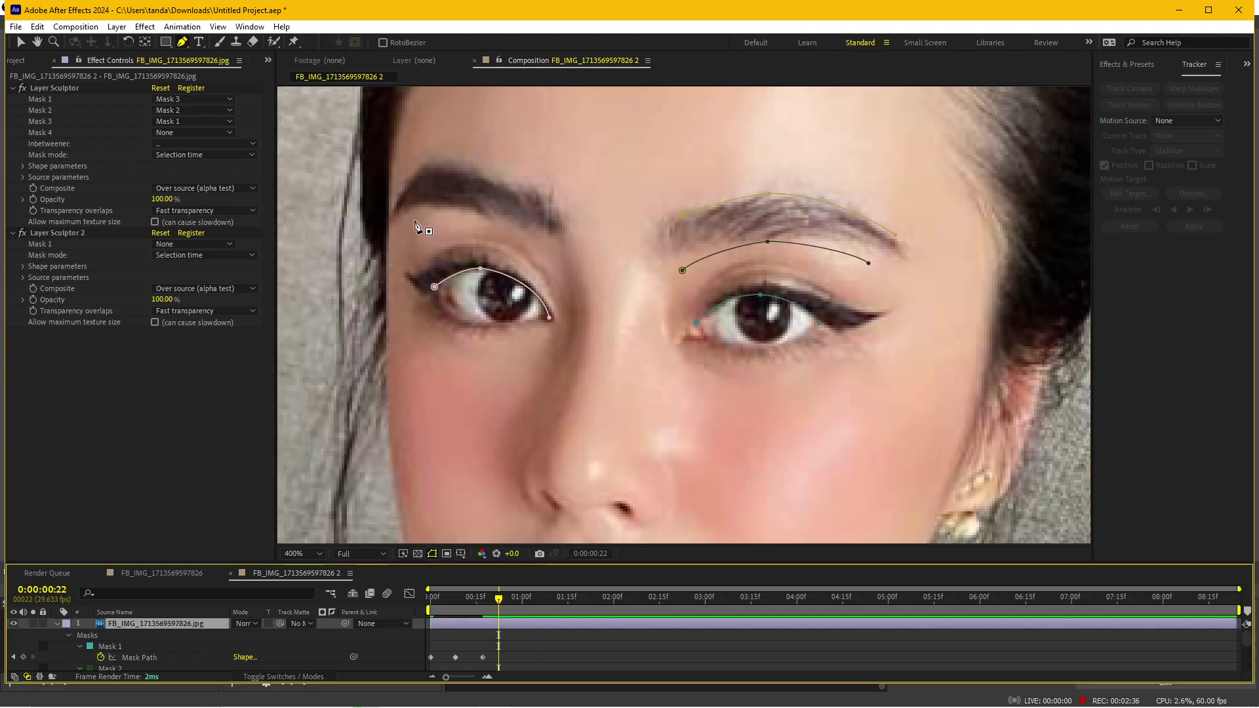
Draw two open mask curves, one under the left eyebrow and one along its top
drag(408, 222, 492, 223)
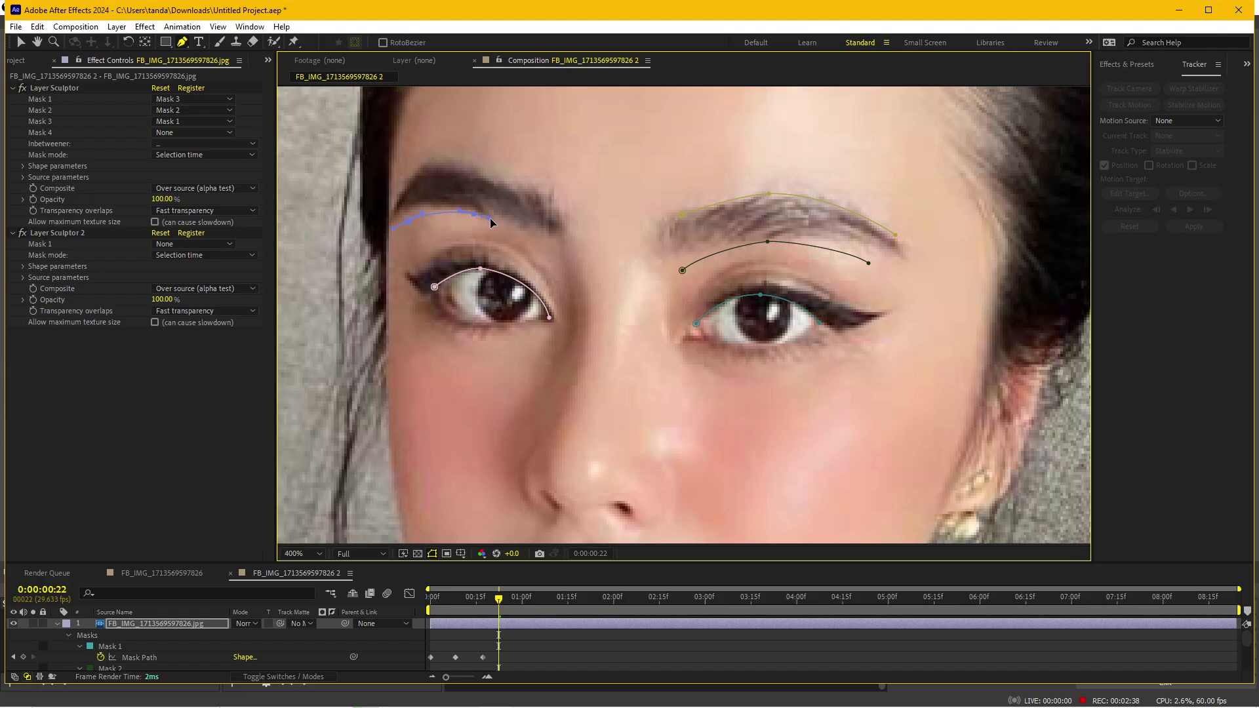
click(552, 235)
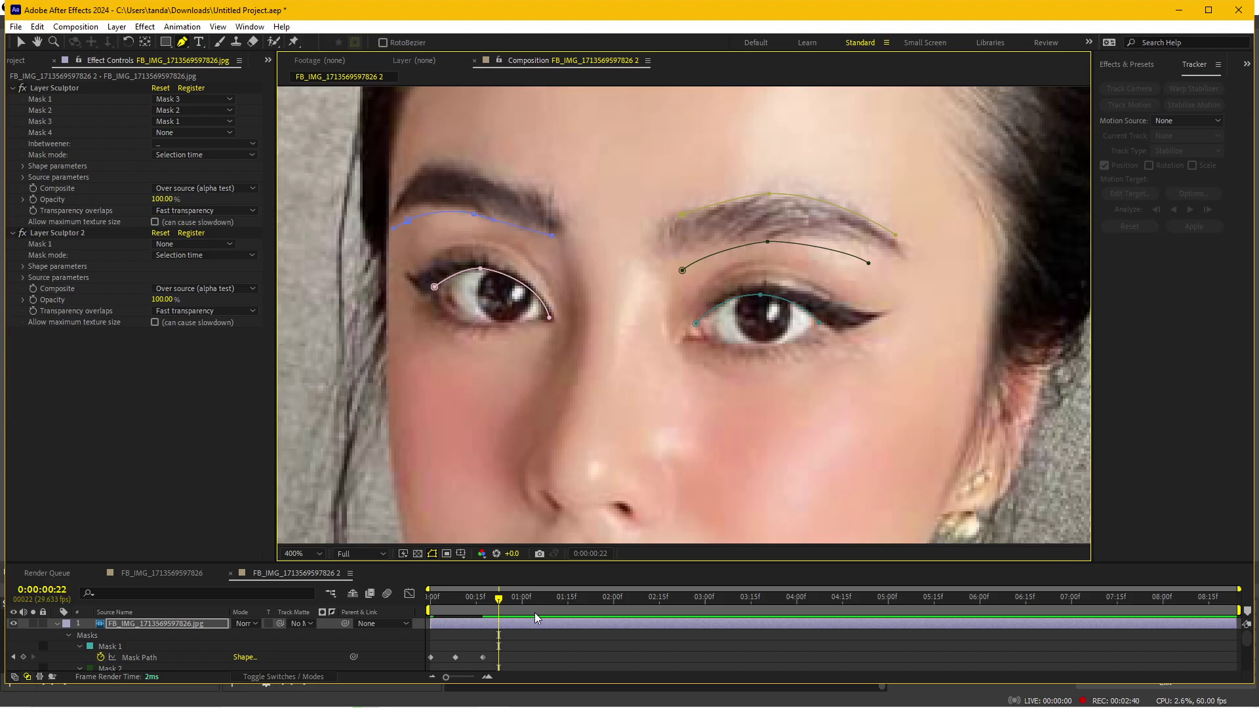
mouse_move(404, 183)
mouse_down()
mouse_move(421, 167)
mouse_move(493, 175)
mouse_up()
drag(553, 204, 562, 215)
Set Layer Sculptor 2's mask inputs to Mask 6, Mask 5 and Mask 4
click(166, 247)
click(185, 349)
click(175, 257)
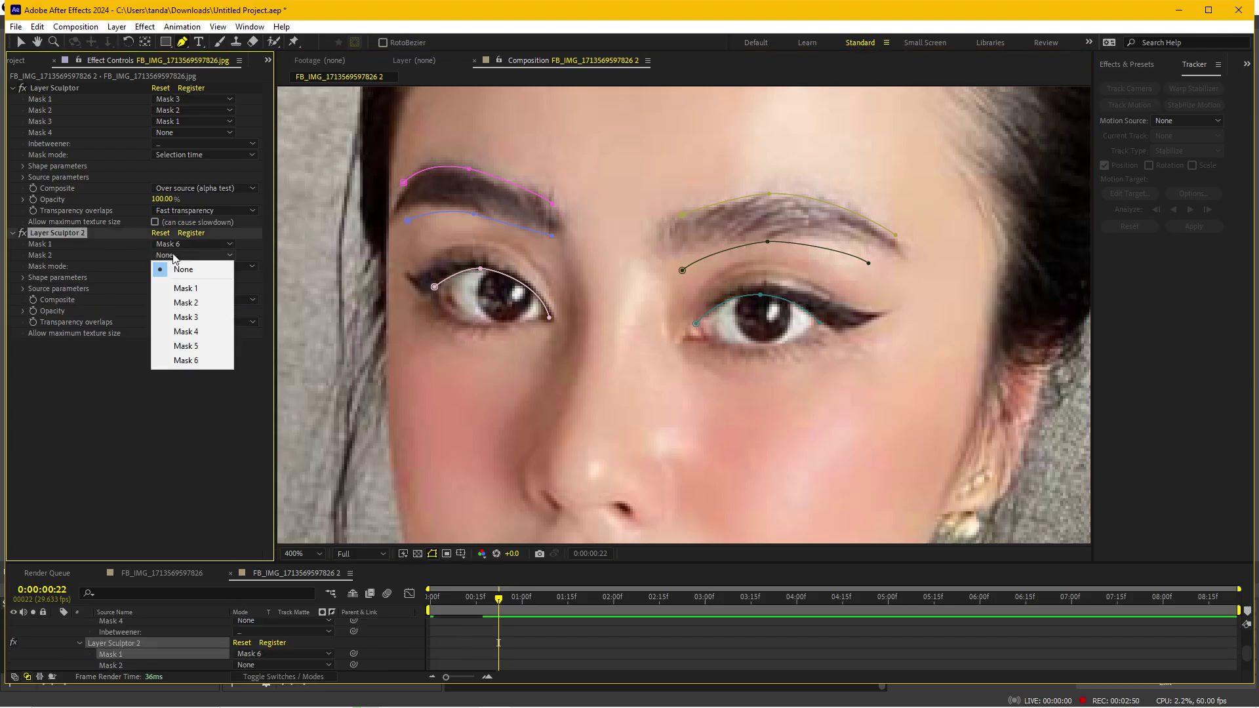
click(185, 346)
click(174, 265)
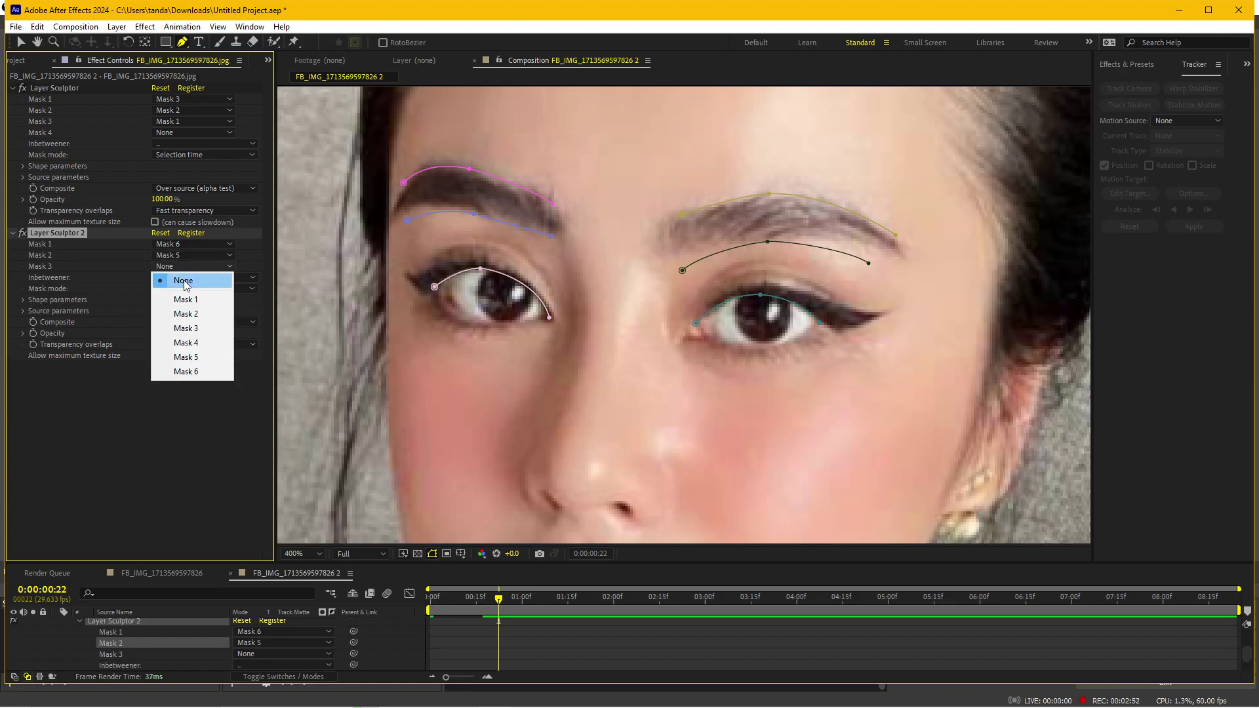
click(194, 348)
Expand and select Masks 4, 5 and 6 in the timeline
scroll(105, 653, up, 6)
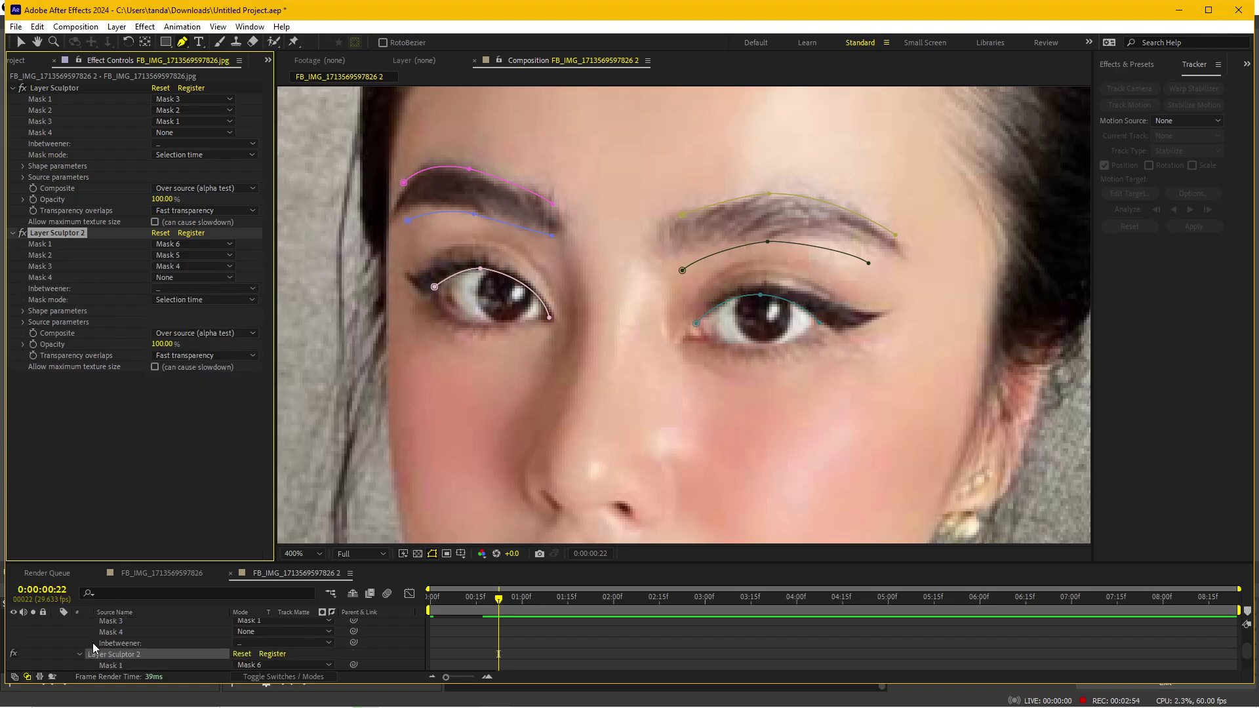
scroll(85, 653, down, 1)
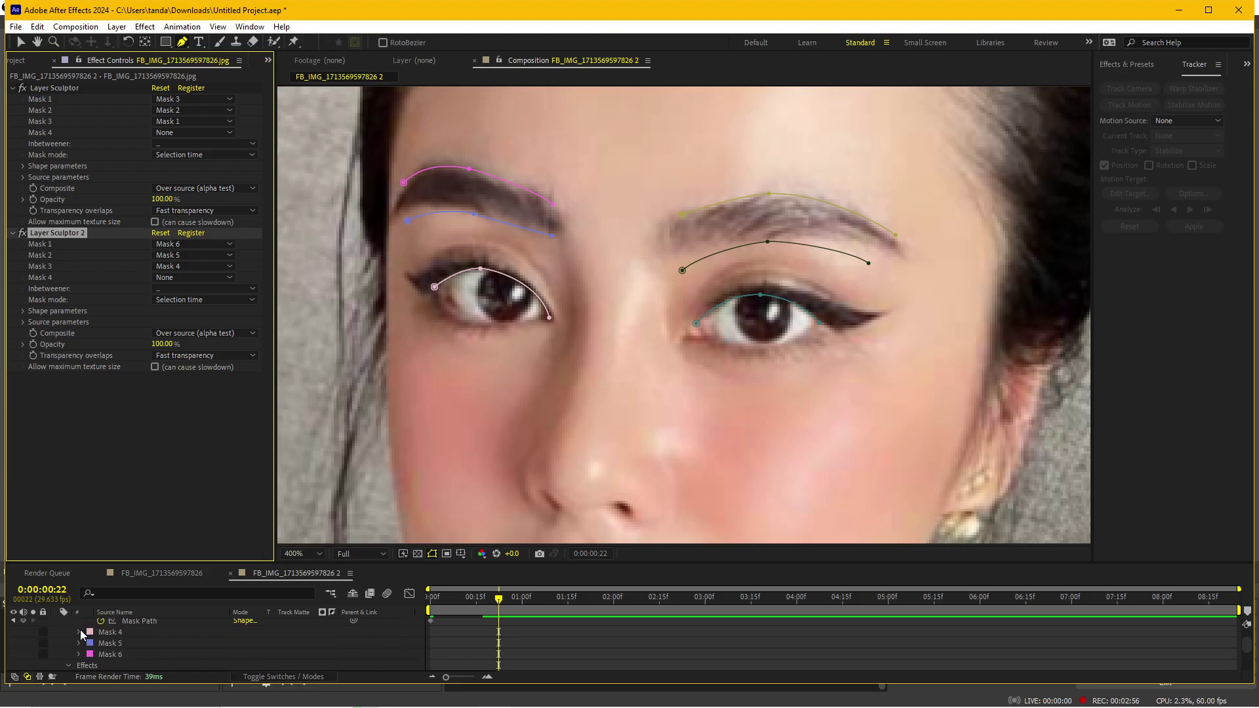
click(79, 633)
click(100, 642)
scroll(79, 652, down, 1)
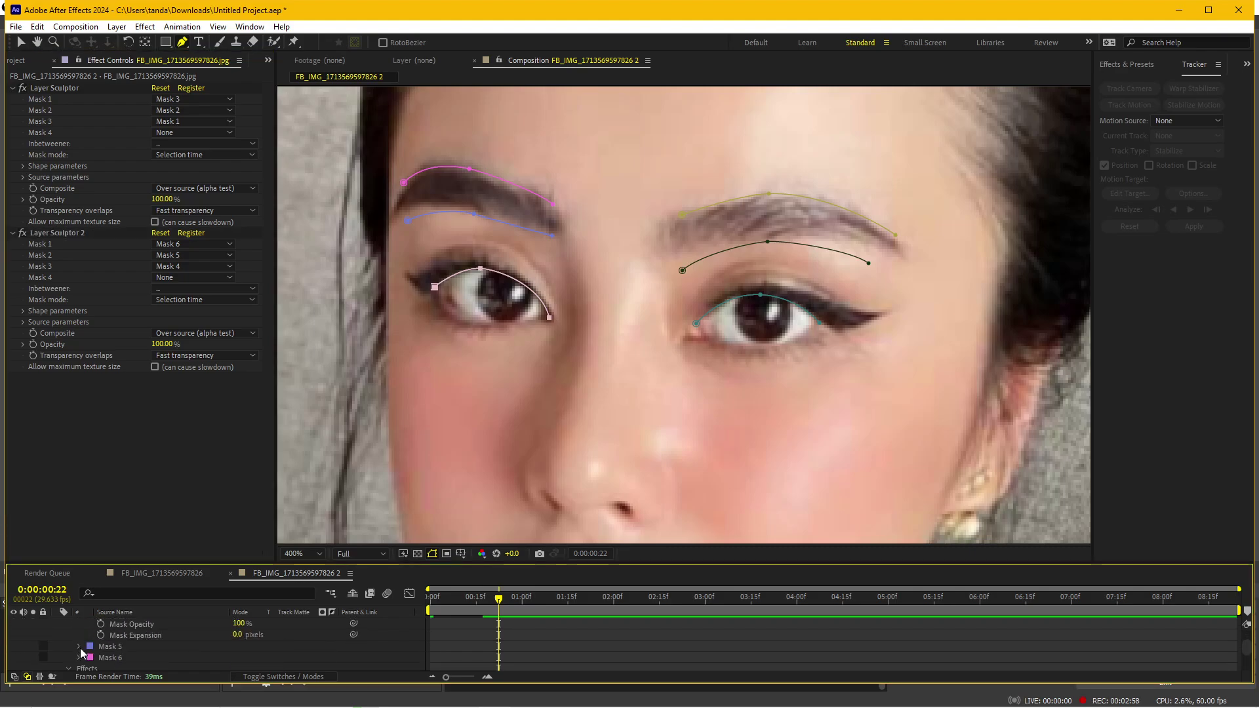
click(79, 647)
scroll(91, 643, down, 1)
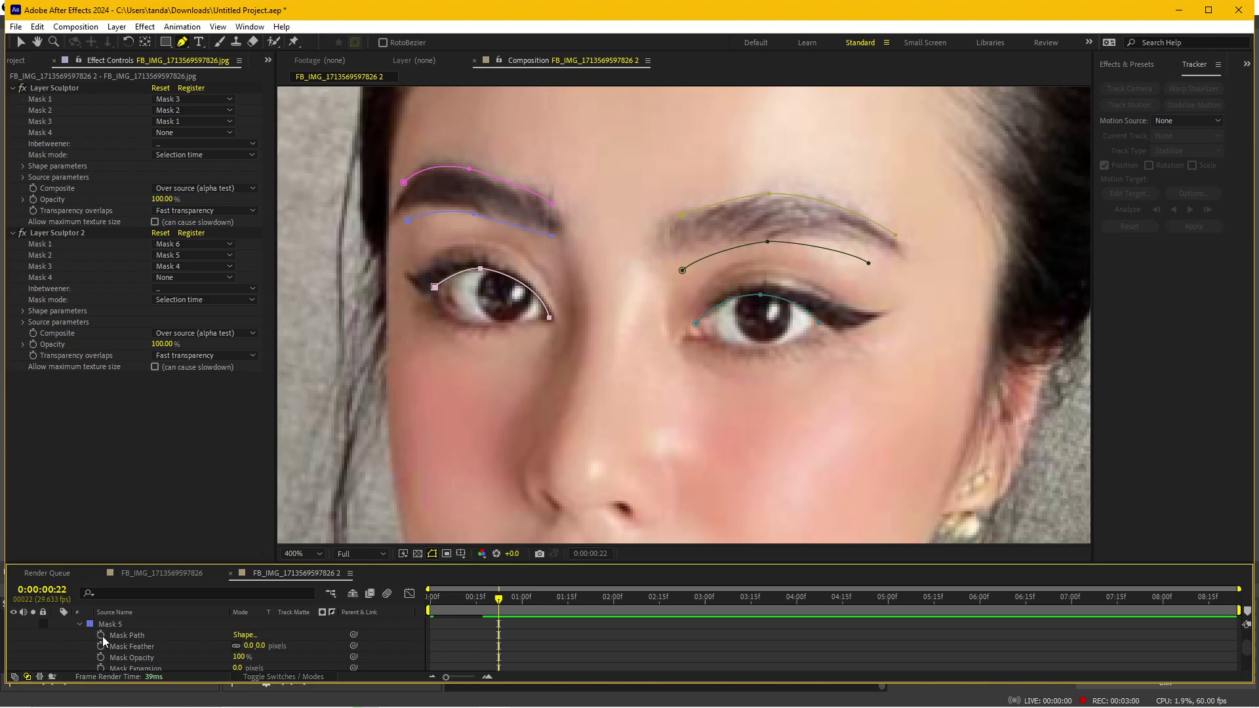
click(103, 641)
scroll(82, 650, down, 1)
click(79, 647)
click(105, 647)
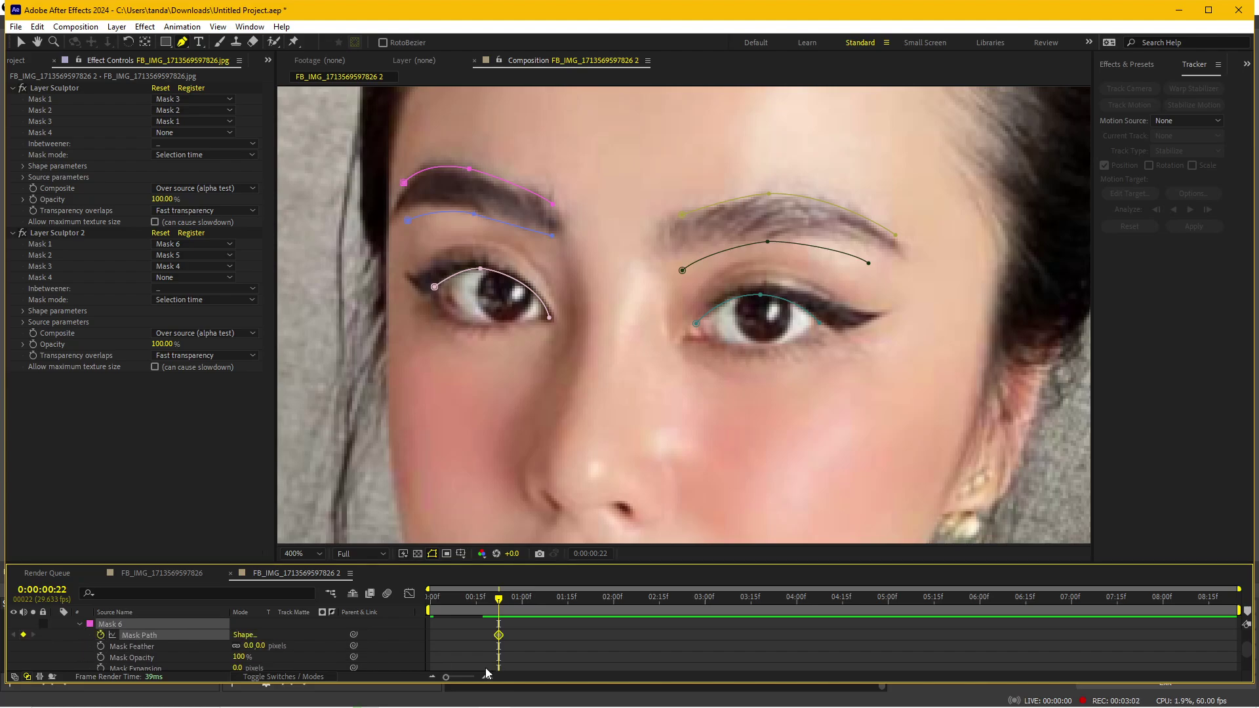
scroll(525, 662, down, 1)
Drag the three mask path keyframes back to frame 0
key(Home)
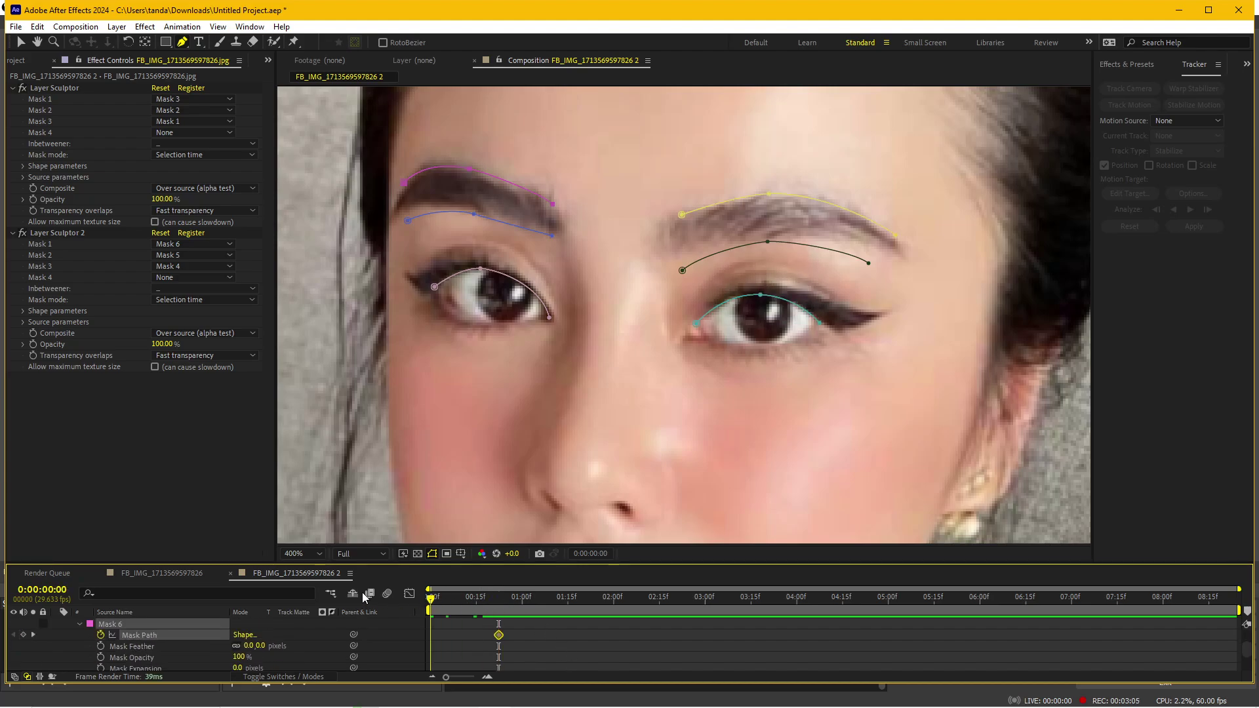
scroll(574, 656, down, 1)
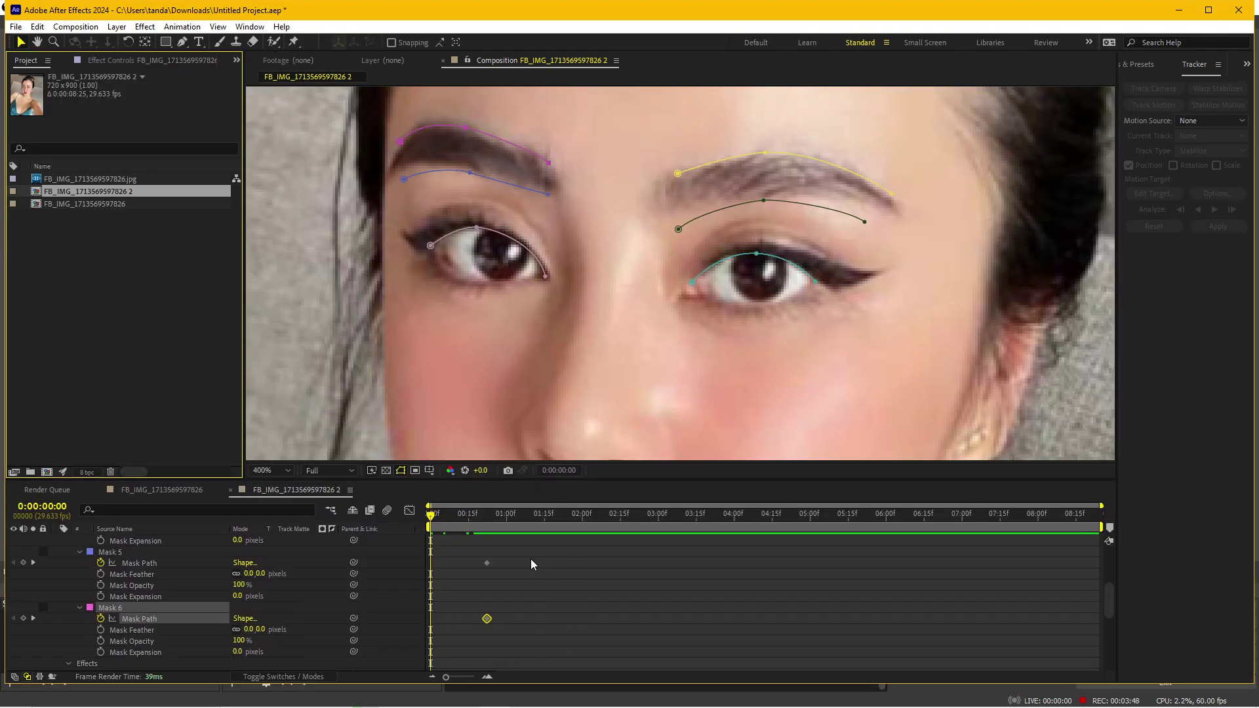
scroll(520, 591, up, 1)
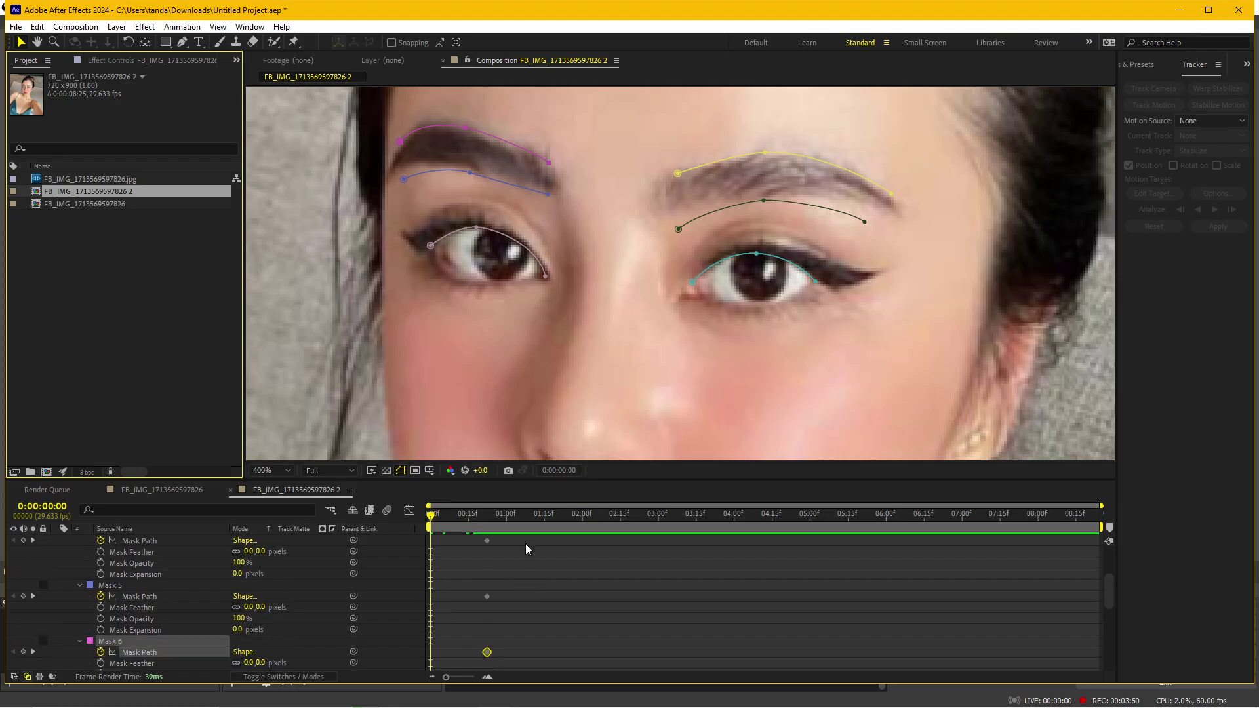
mouse_move(501, 664)
mouse_down()
mouse_move(467, 535)
mouse_move(433, 541)
mouse_up()
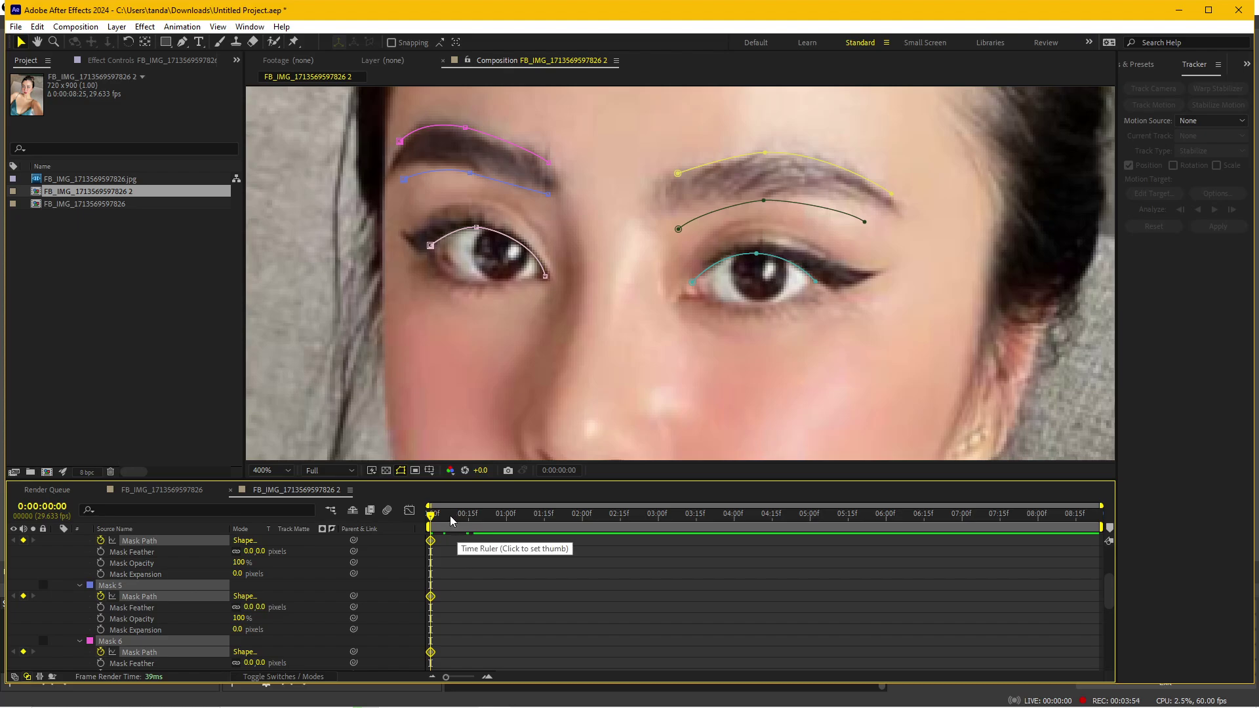
scroll(476, 573, up, 3)
At frame 8, reshape Mask 4 onto the closed left eyelid and check the result
key(k)
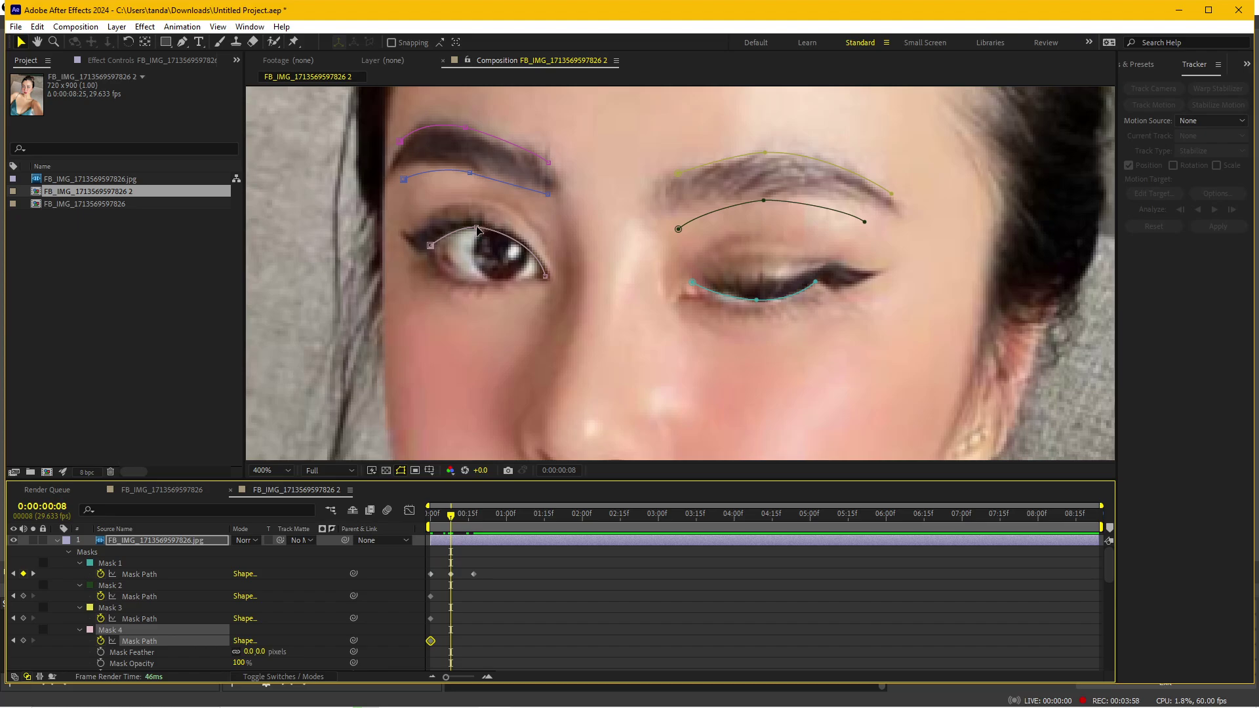
drag(477, 230, 477, 280)
drag(537, 242, 526, 276)
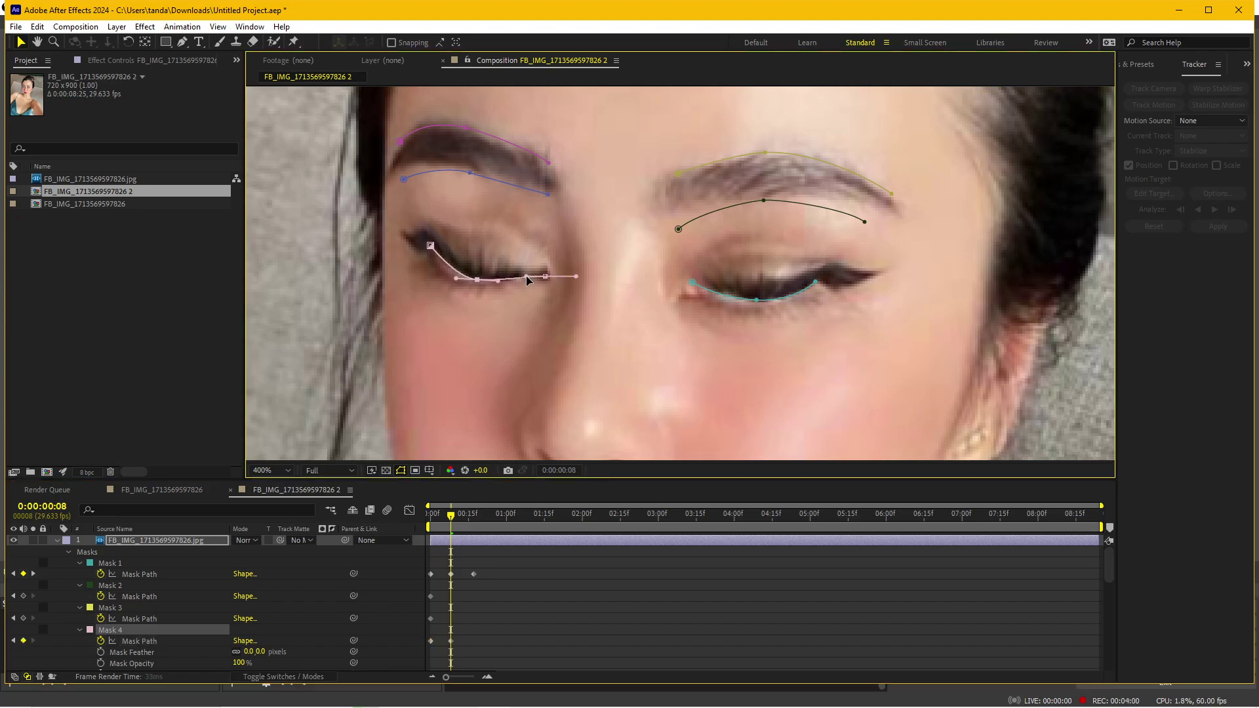
click(431, 247)
scroll(522, 404, down, 2)
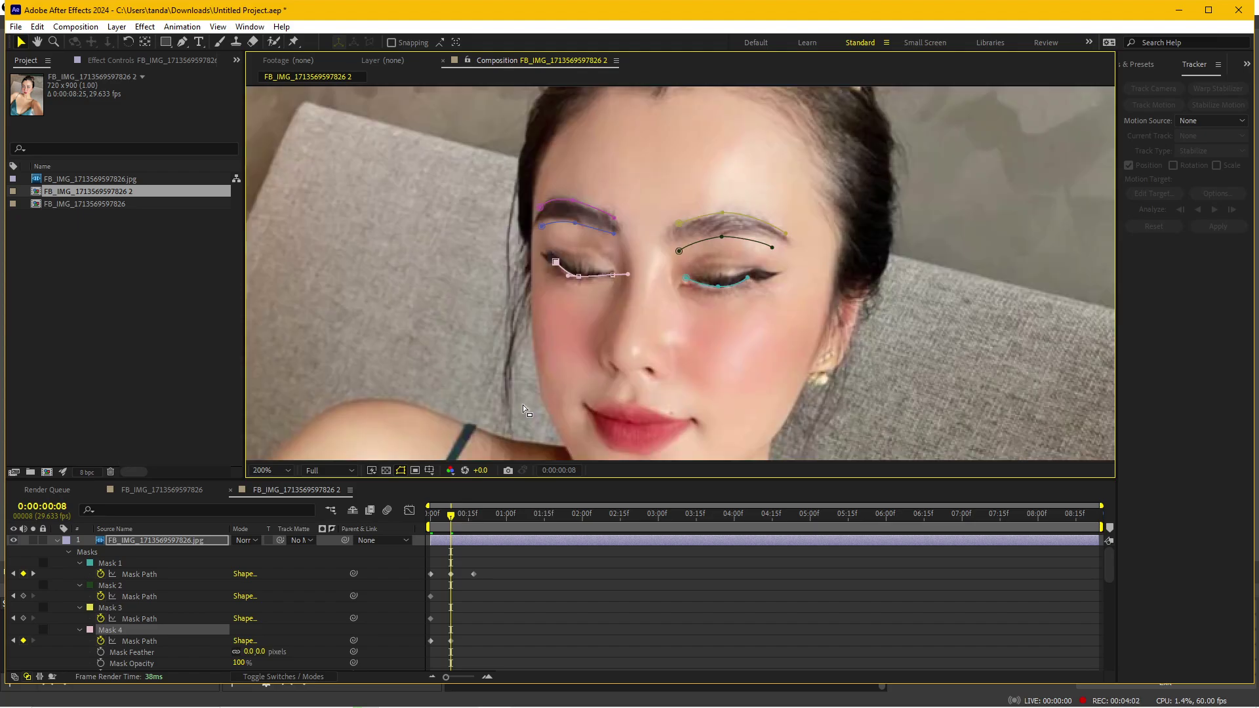
click(443, 527)
drag(461, 518, 474, 516)
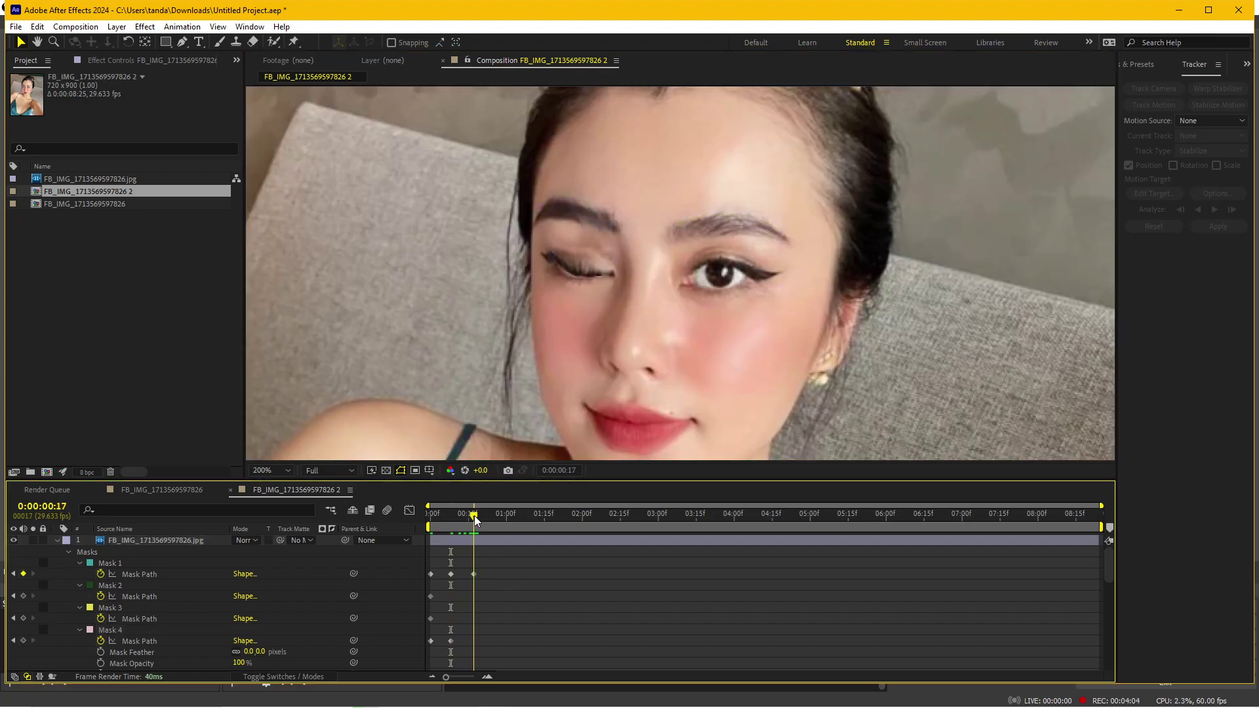
scroll(497, 625, down, 3)
Copy Mask 4's first open-eye keyframe to frame 17 and rewind to the start
click(431, 573)
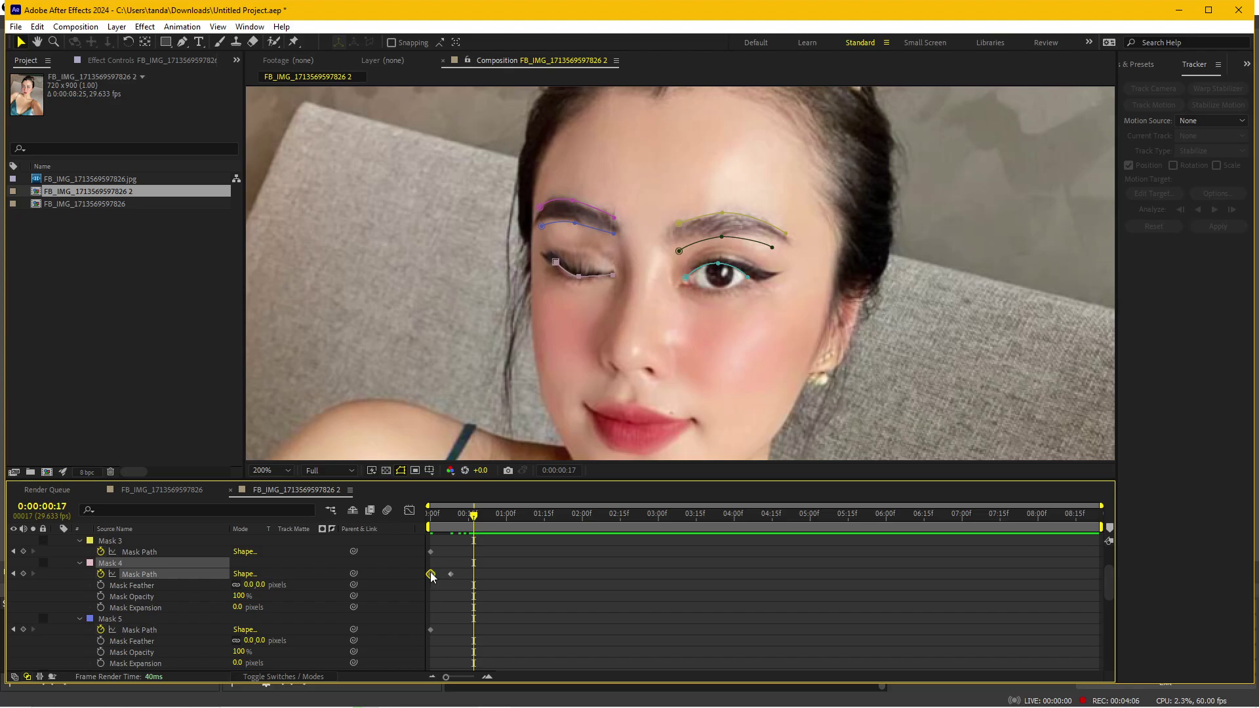
key(ctrl+c)
key(ctrl+v)
click(525, 573)
drag(473, 516, 415, 513)
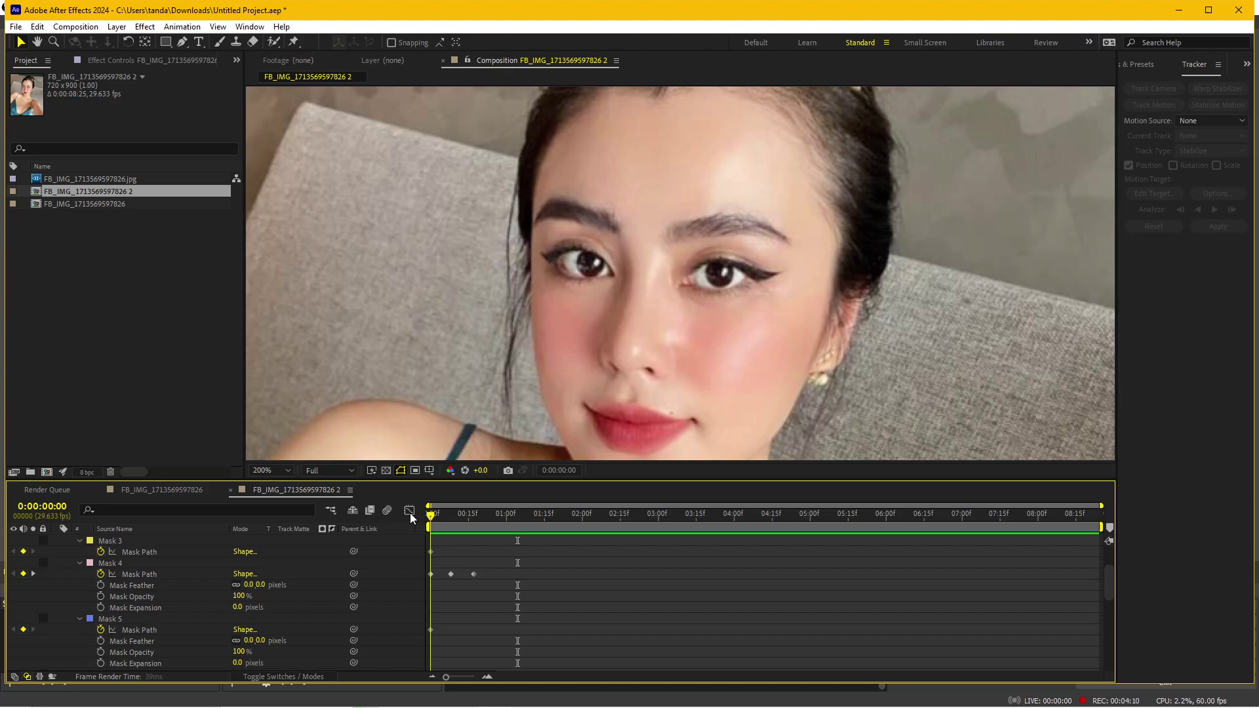
scroll(92, 585, up, 2)
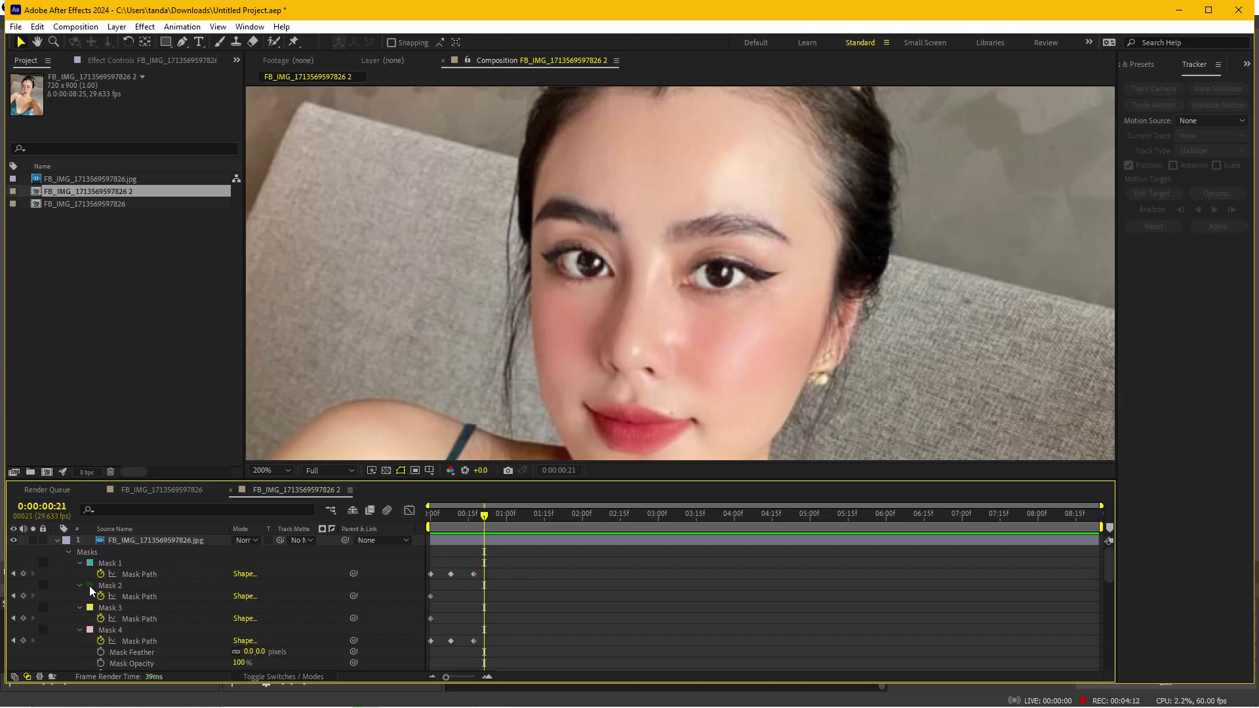
Duplicate Layer Sculptor 2 into Layer Sculptor 3
click(141, 544)
click(115, 62)
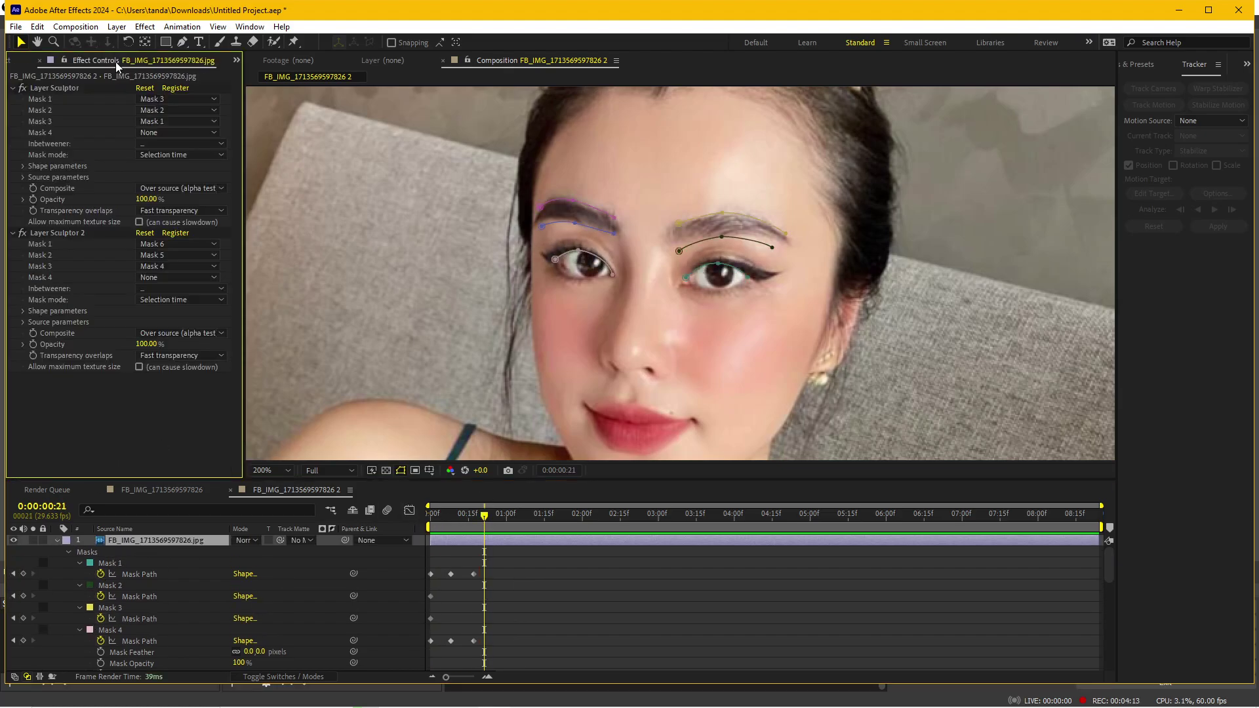
click(57, 233)
key(ctrl+d)
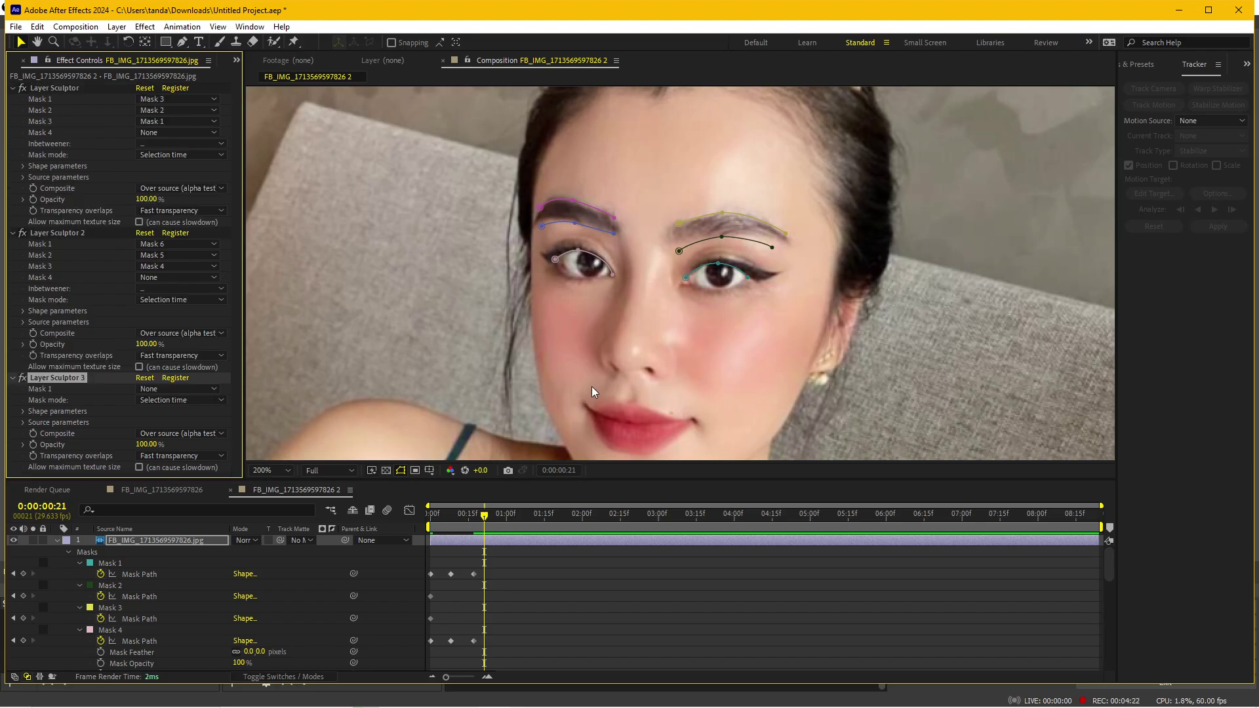
scroll(592, 392, up, 2)
scroll(599, 351, up, 2)
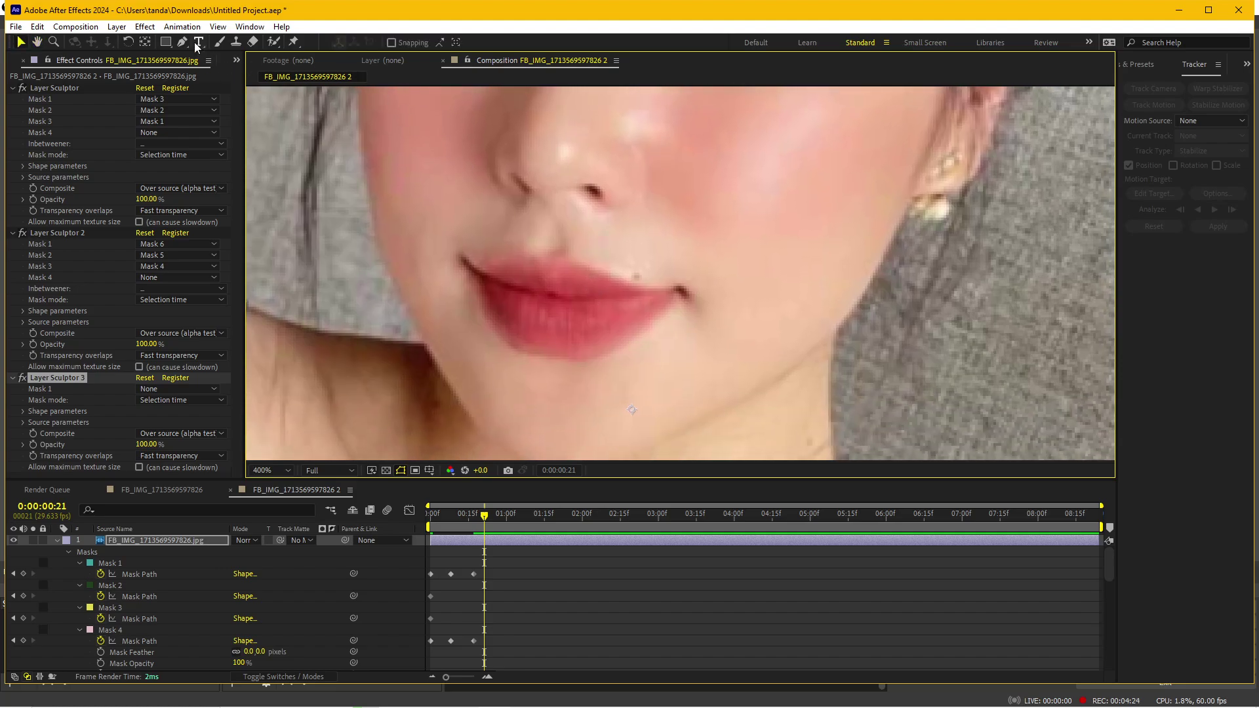
Draw a closed Pen mask outlining the lips
click(182, 42)
drag(461, 255, 585, 264)
click(633, 285)
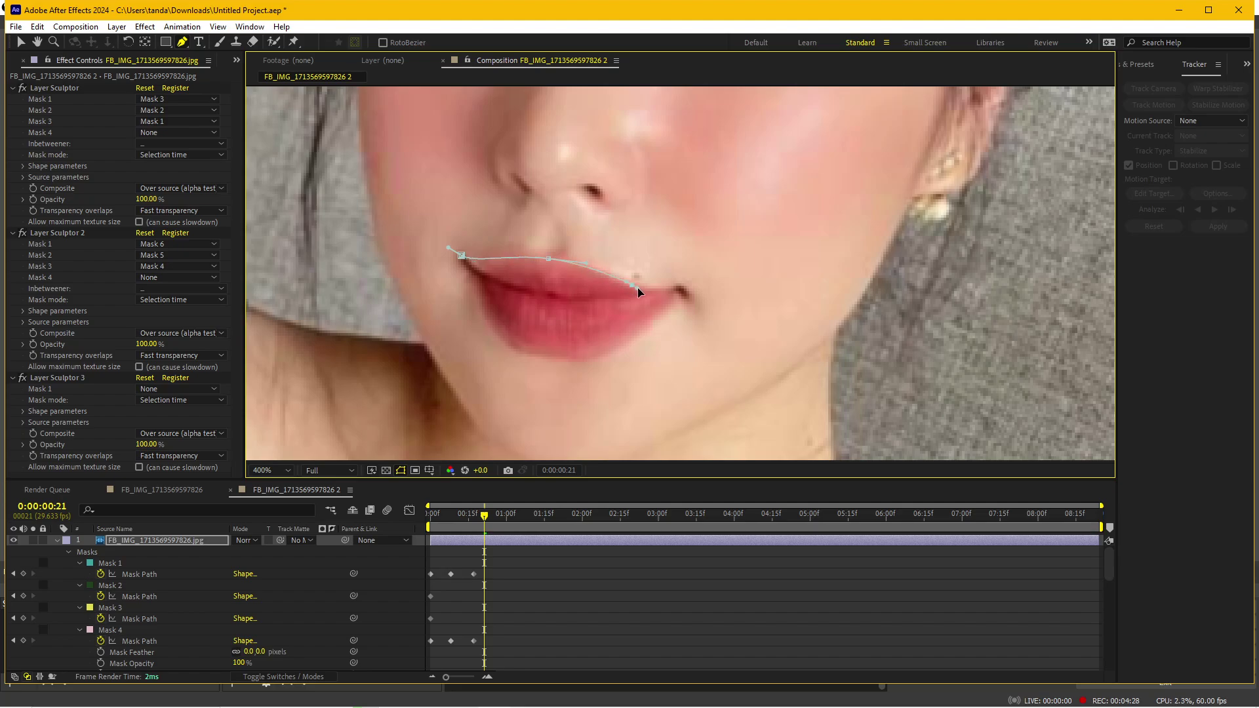
drag(680, 288, 642, 333)
drag(553, 356, 517, 348)
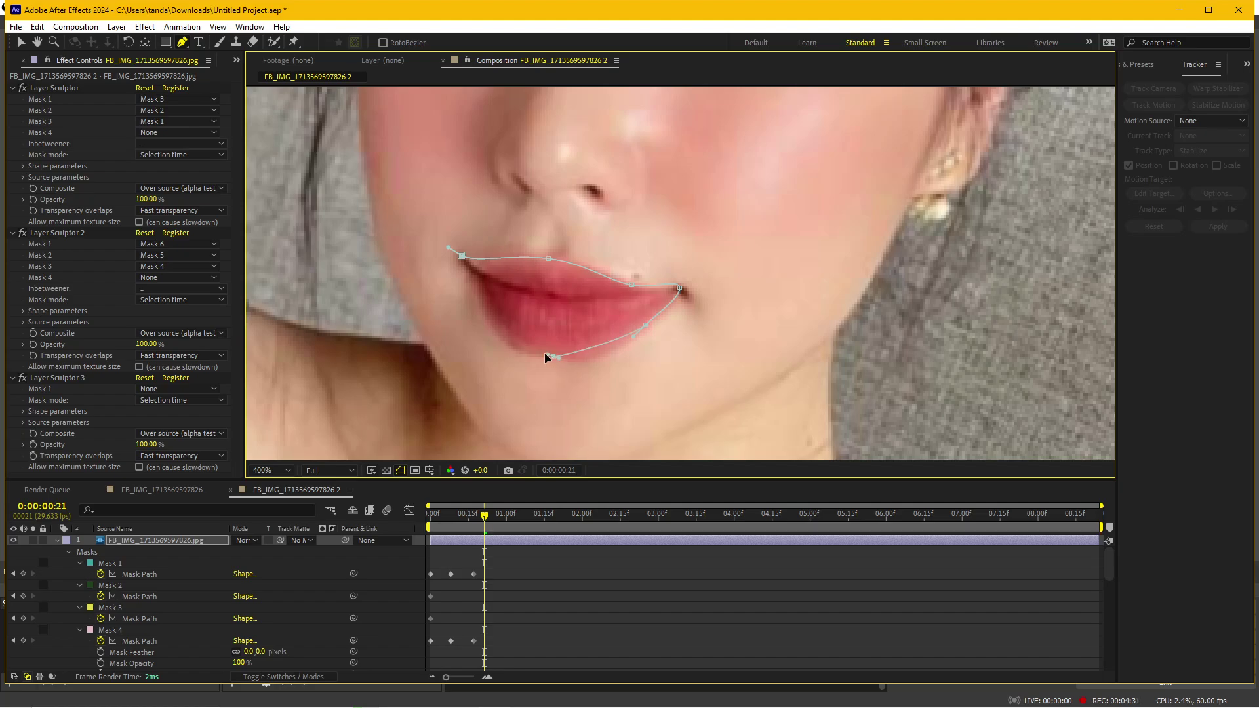
drag(482, 307, 478, 295)
click(462, 257)
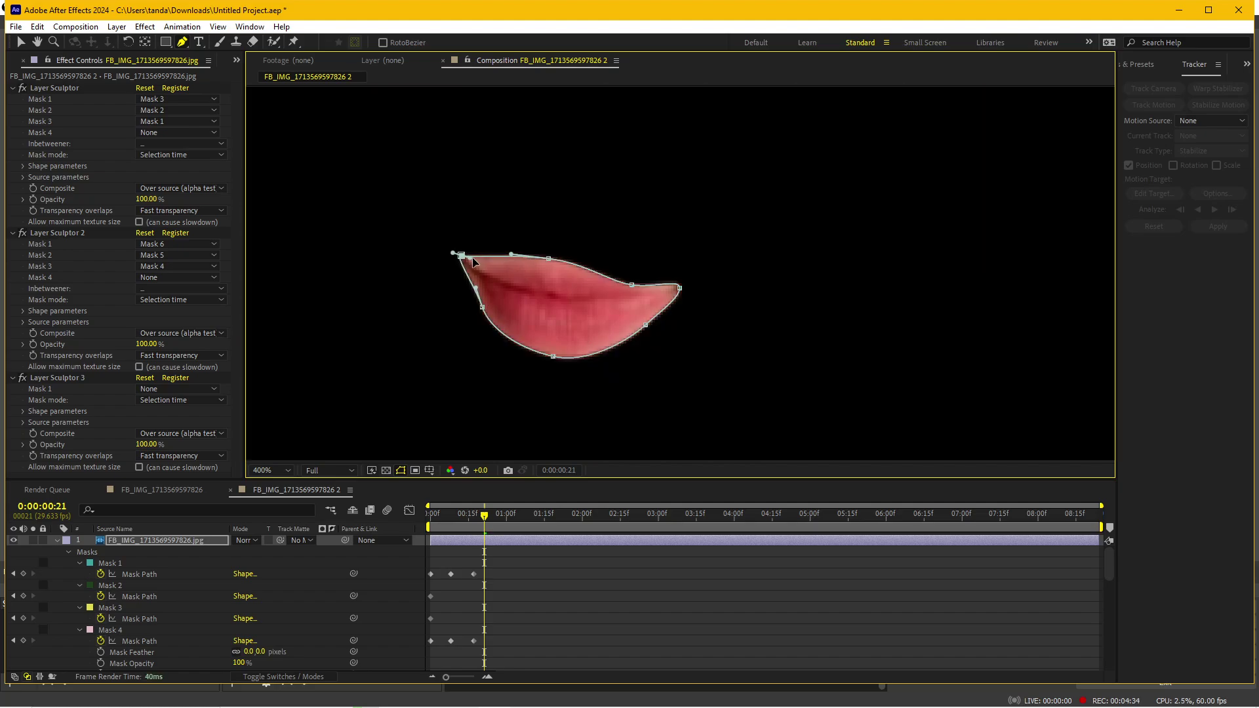
Set Mask 7's mode to None, keyframe its path at frame 0, and start Mask 8 above the lip
scroll(137, 589, down, 1)
scroll(136, 593, down, 2)
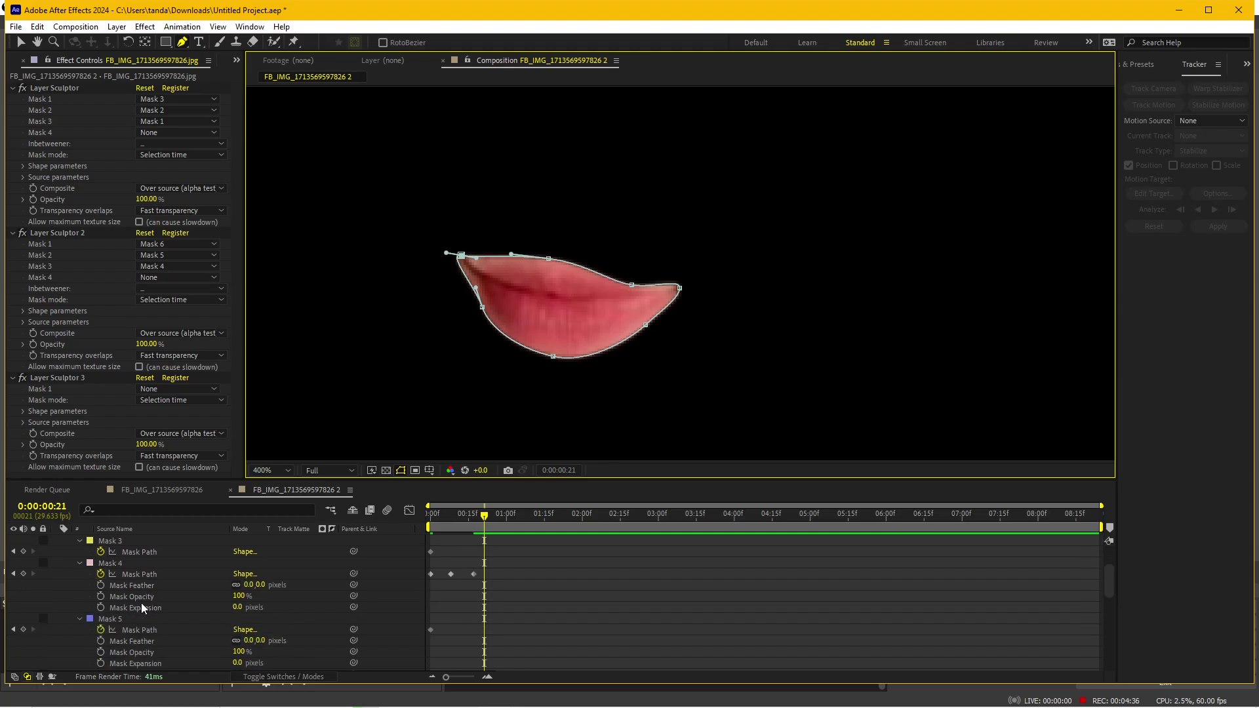
scroll(141, 604, down, 1)
scroll(144, 602, down, 1)
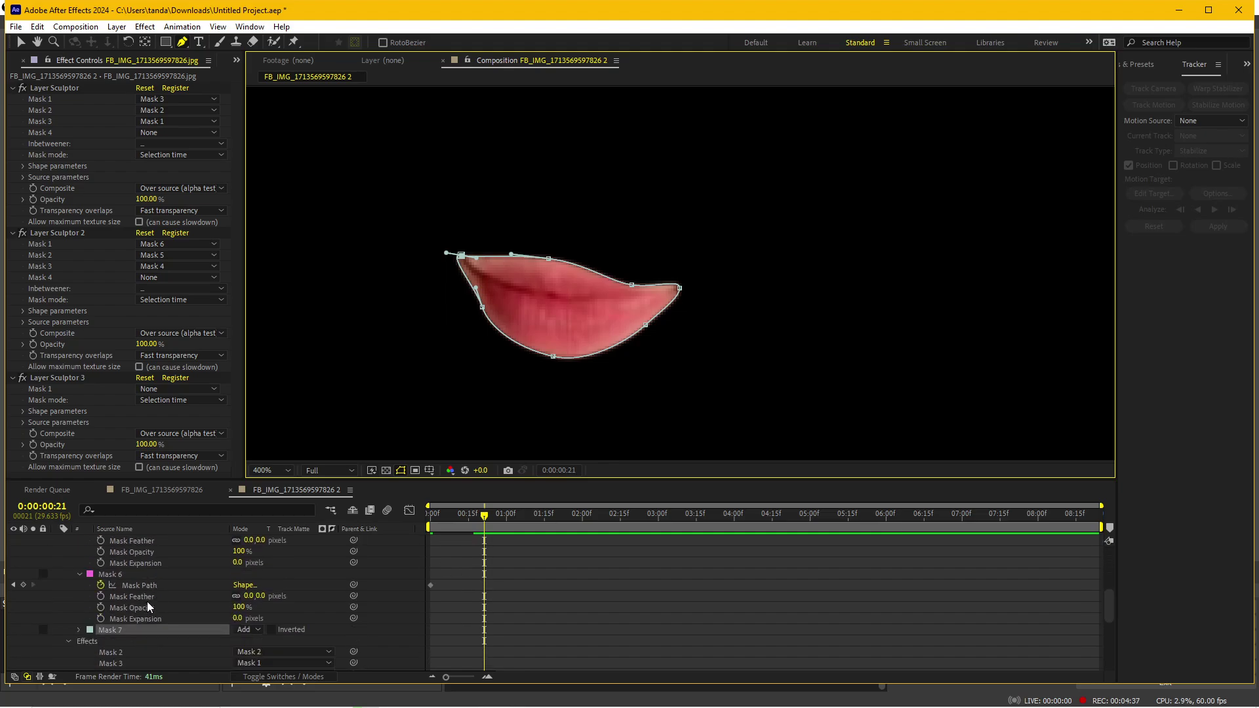
click(79, 574)
click(79, 585)
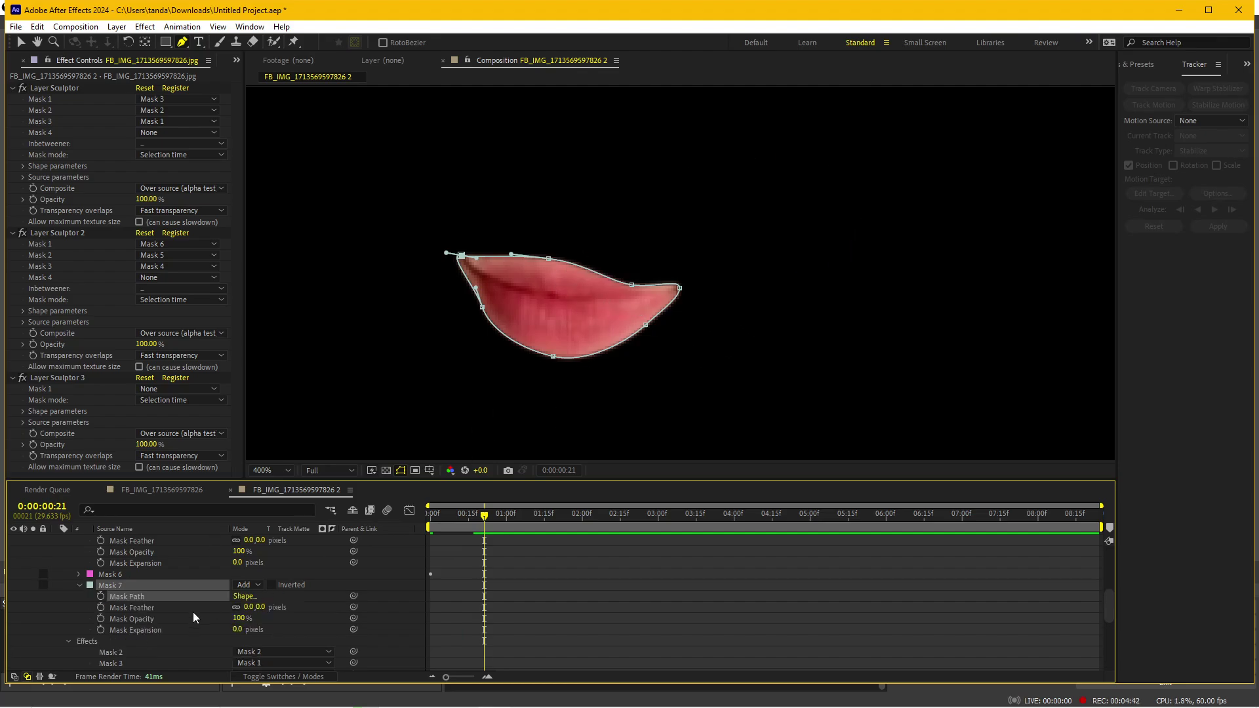
click(242, 585)
click(261, 600)
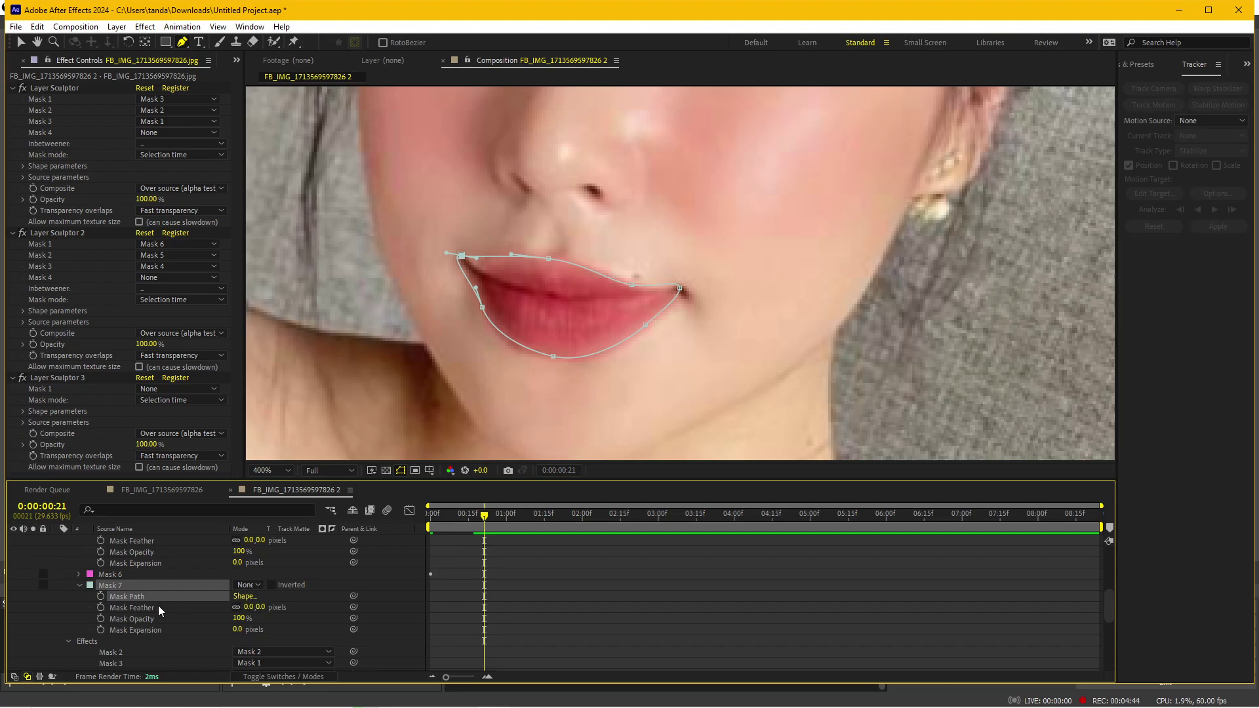
click(98, 597)
key(Home)
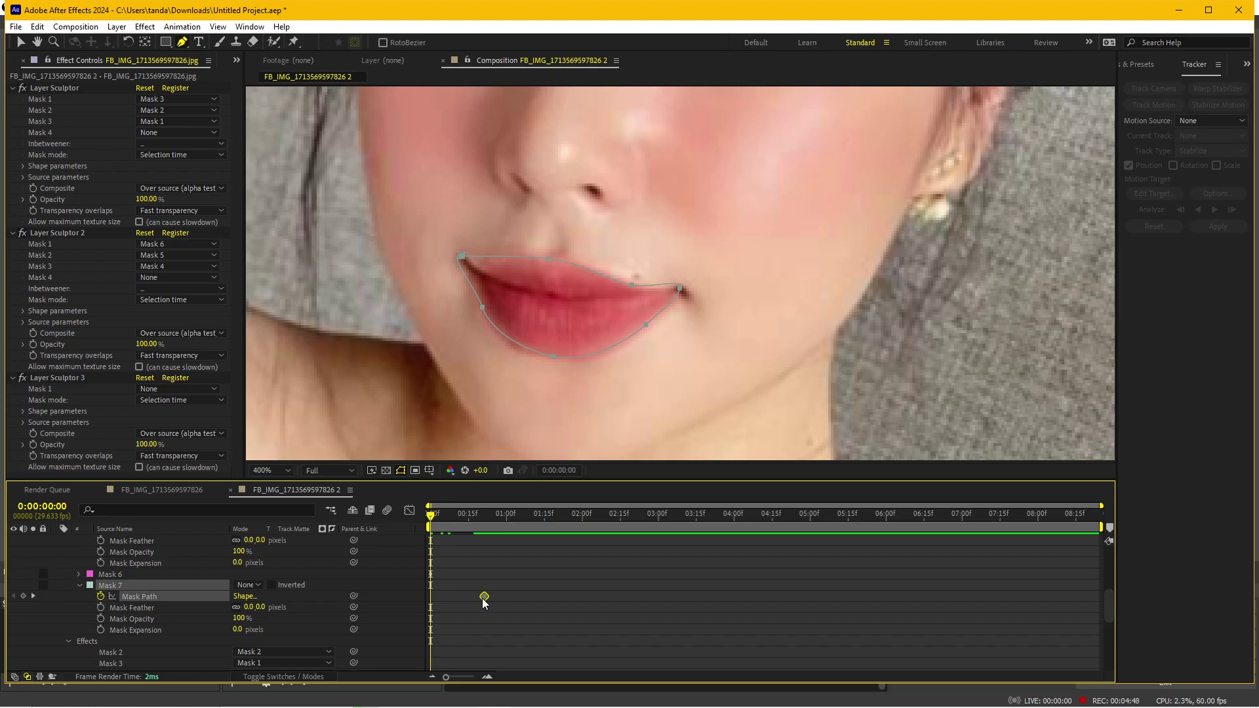
drag(483, 598, 431, 597)
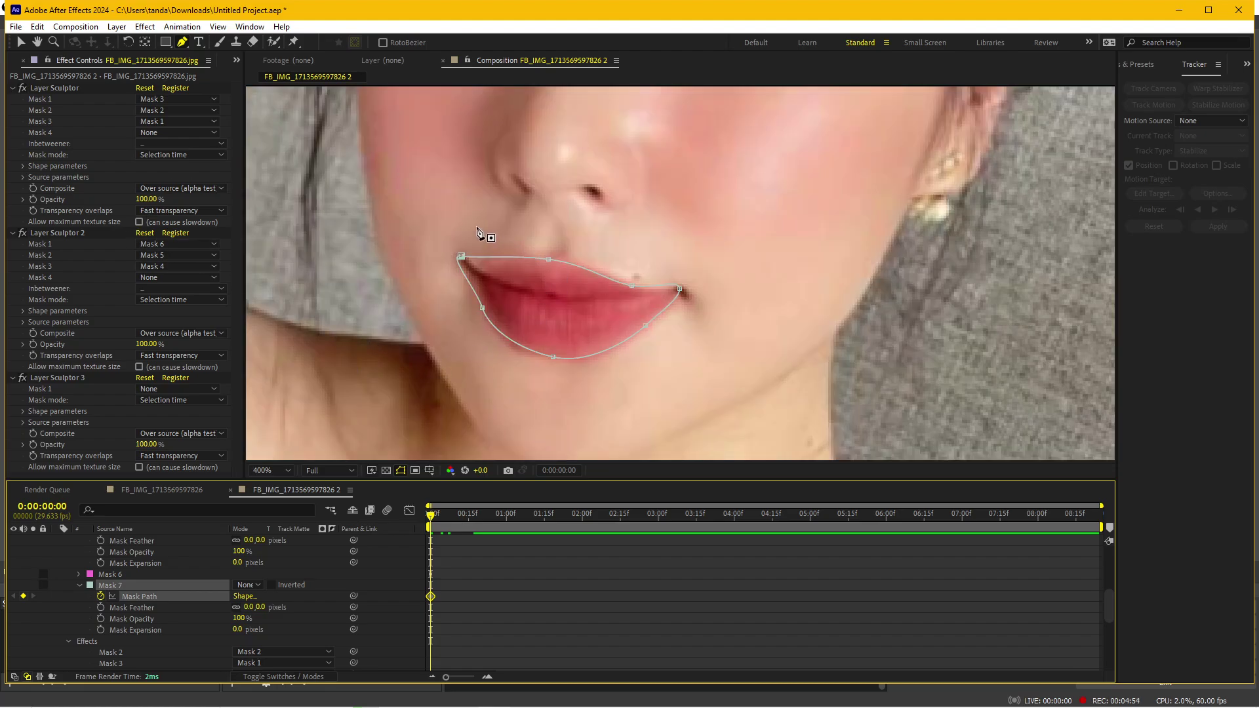
drag(458, 226, 585, 232)
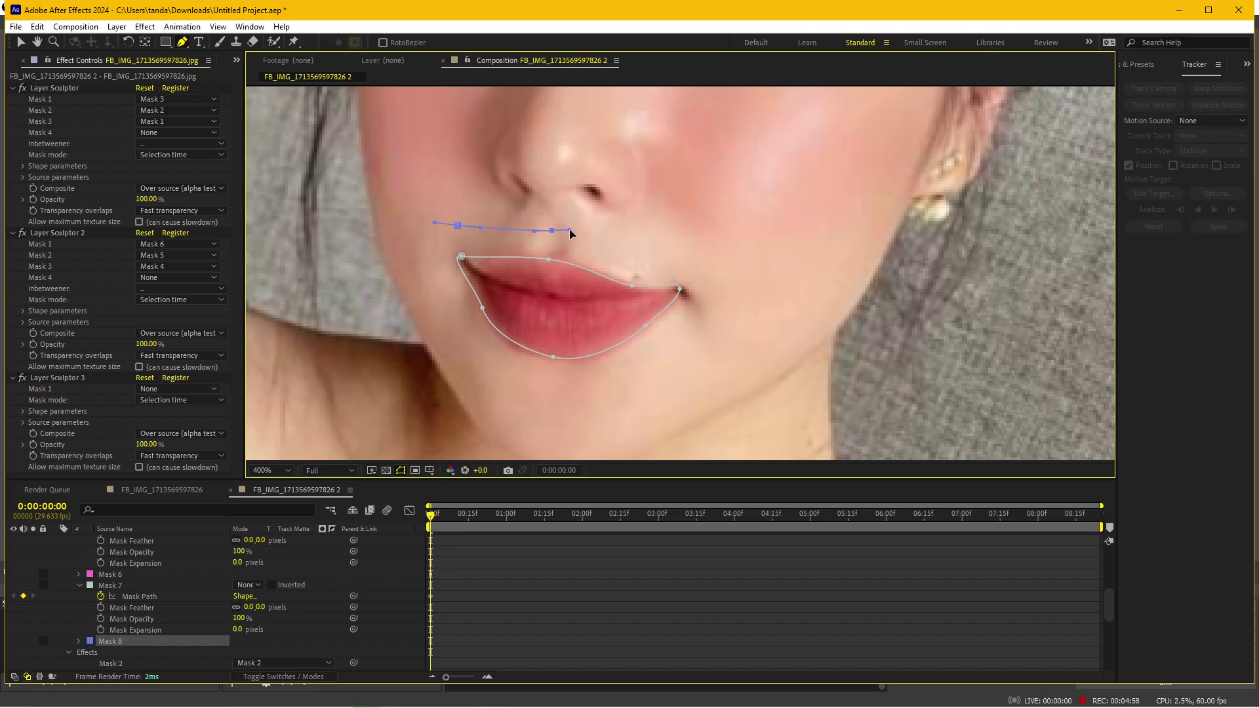
Close Mask 8 around the lips, set its mode to None, and keyframe its path at frame 0
click(635, 243)
drag(702, 265, 717, 263)
drag(700, 336, 676, 358)
drag(553, 394, 501, 383)
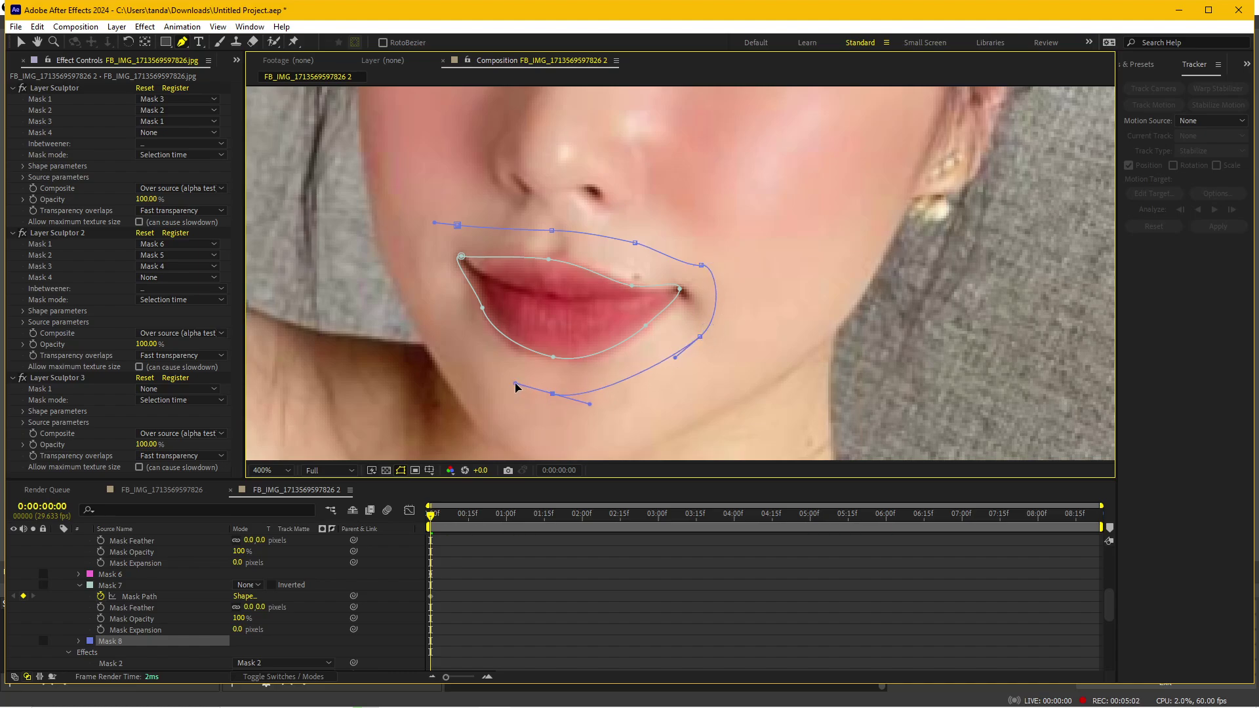
drag(451, 326, 441, 307)
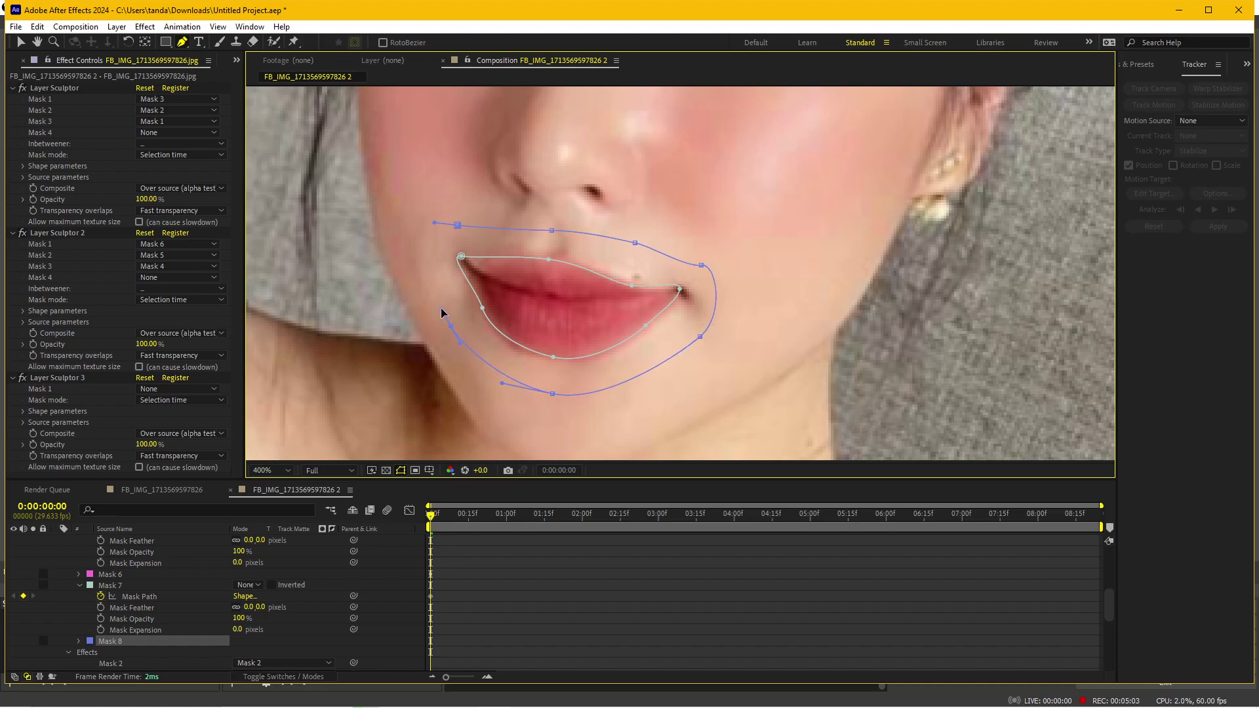
click(458, 226)
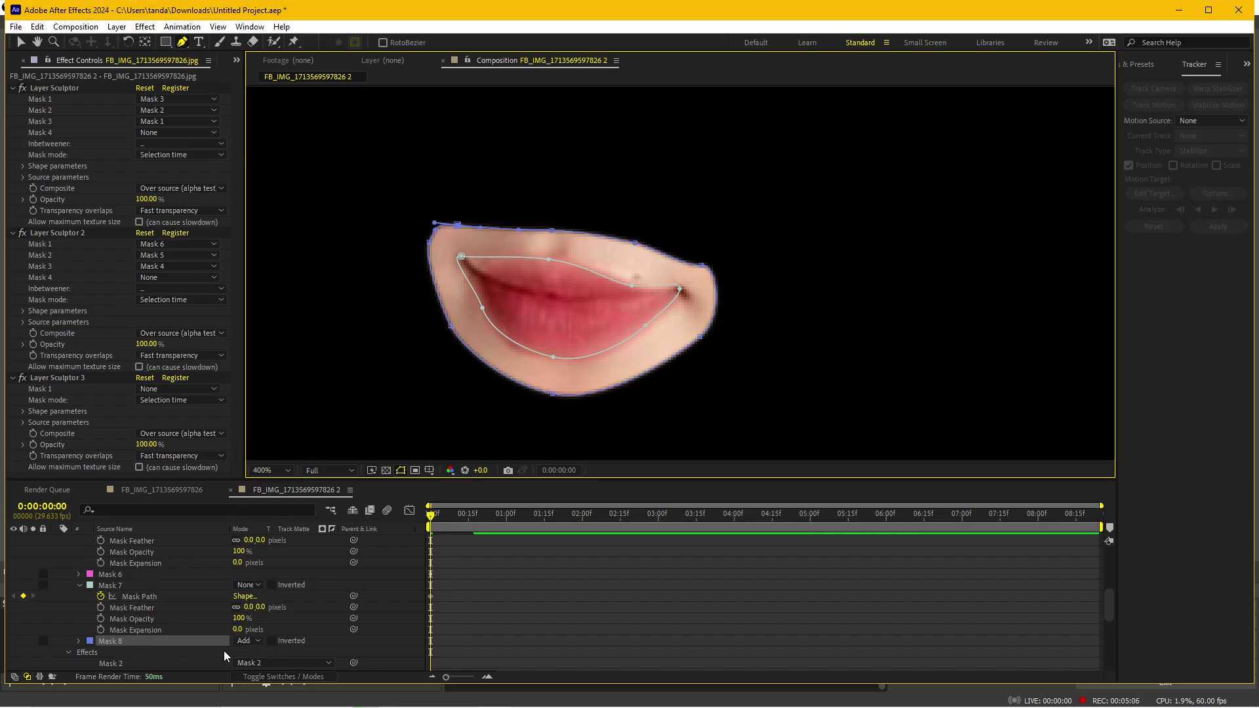
click(245, 641)
click(262, 541)
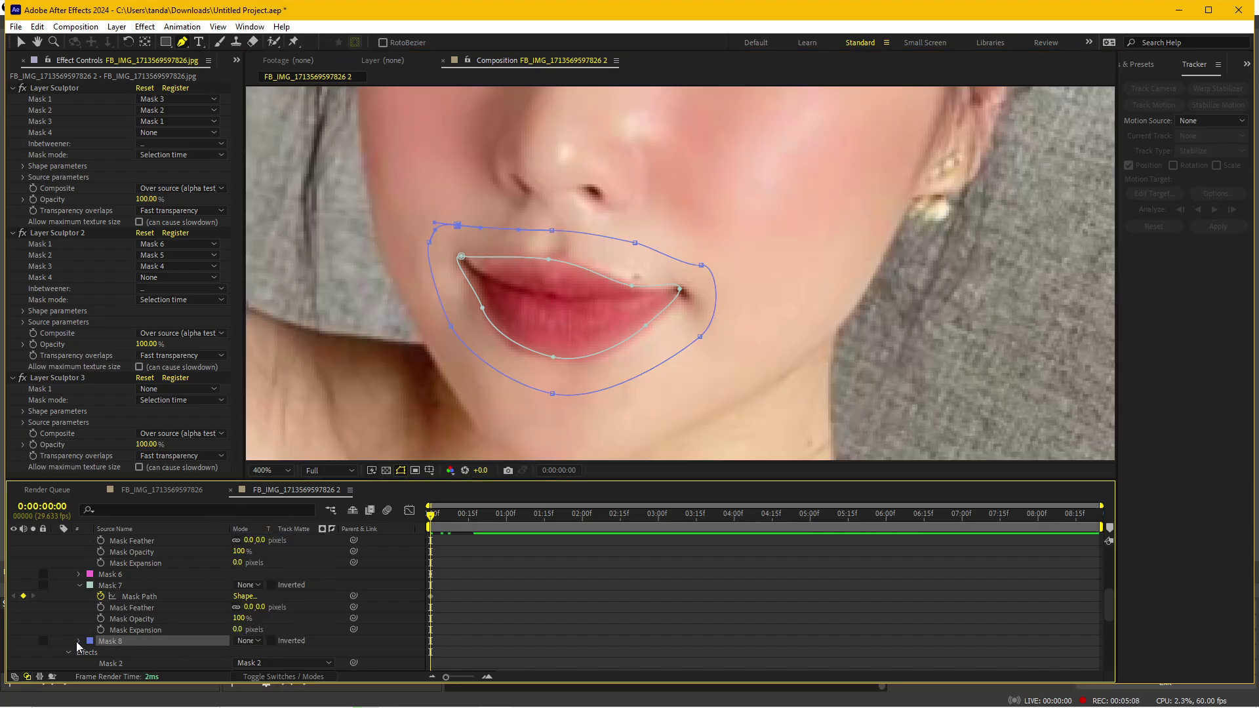
click(78, 642)
click(100, 632)
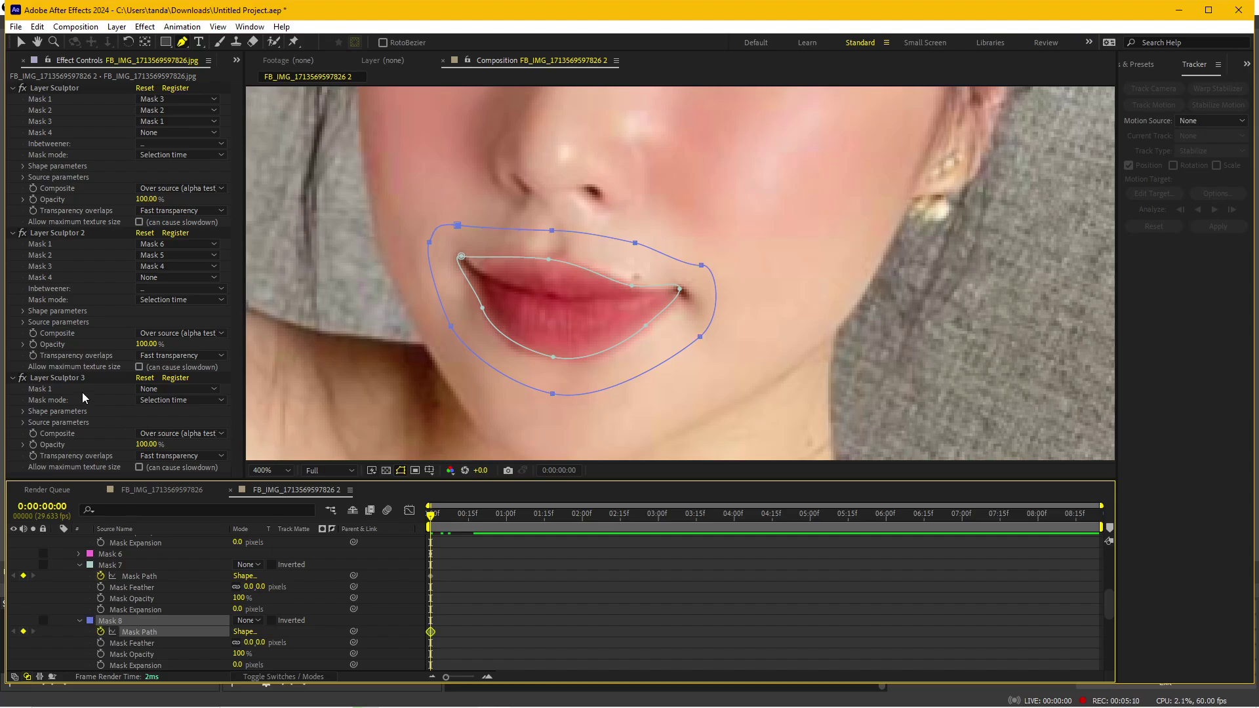
Draw Mask 9 as a wide outline from the nostril around the mouth and chin
click(73, 603)
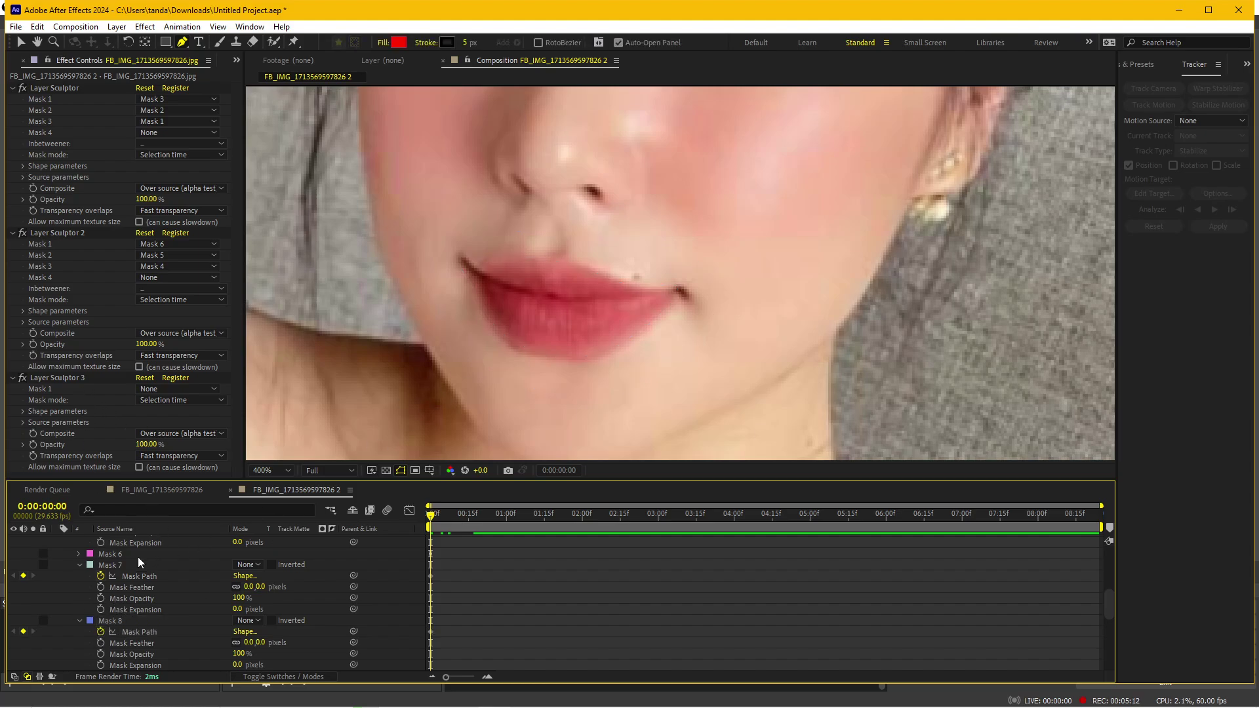
click(115, 622)
drag(471, 197, 491, 205)
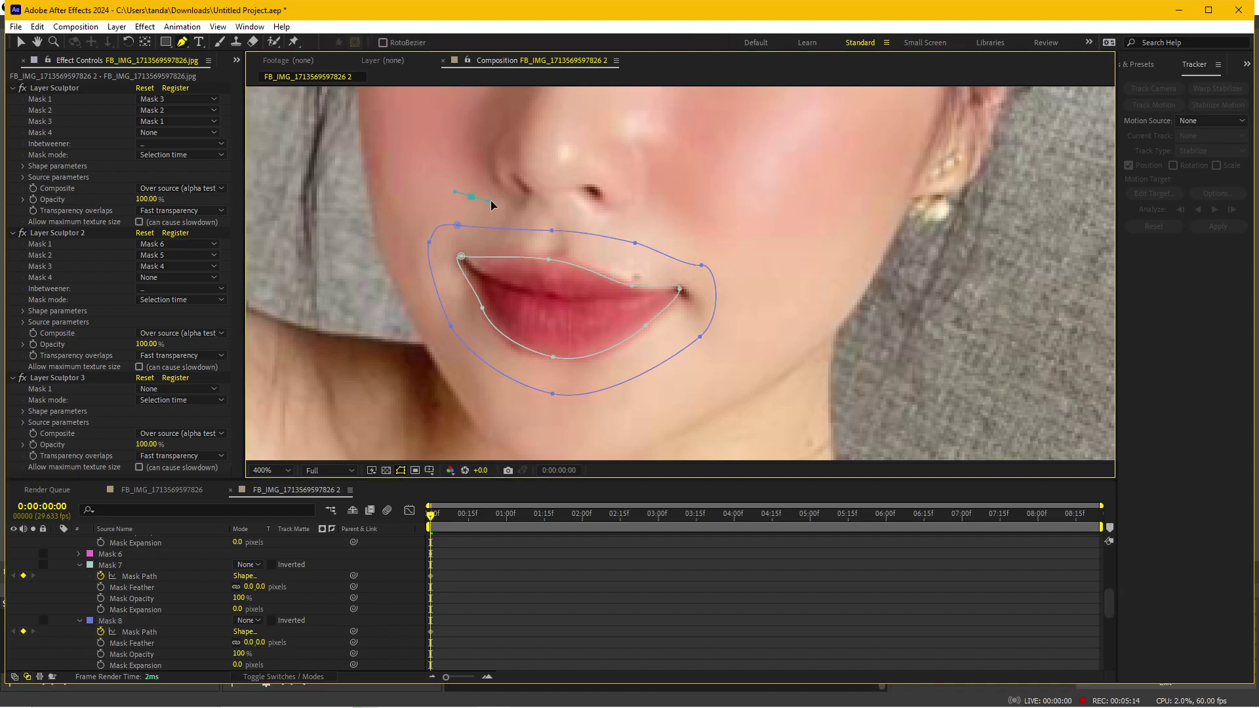
click(607, 214)
drag(716, 236, 733, 240)
drag(750, 330, 742, 352)
mouse_move(631, 418)
mouse_down()
mouse_move(548, 427)
mouse_move(474, 386)
mouse_up()
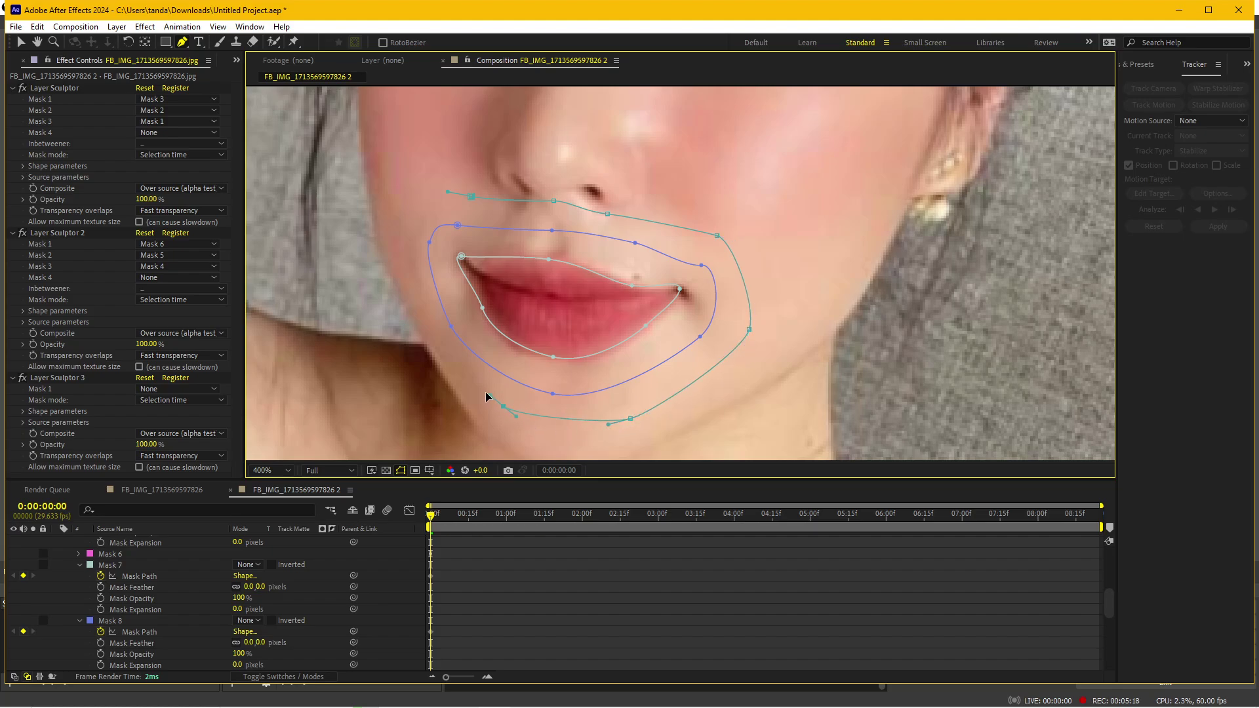
drag(434, 336, 419, 307)
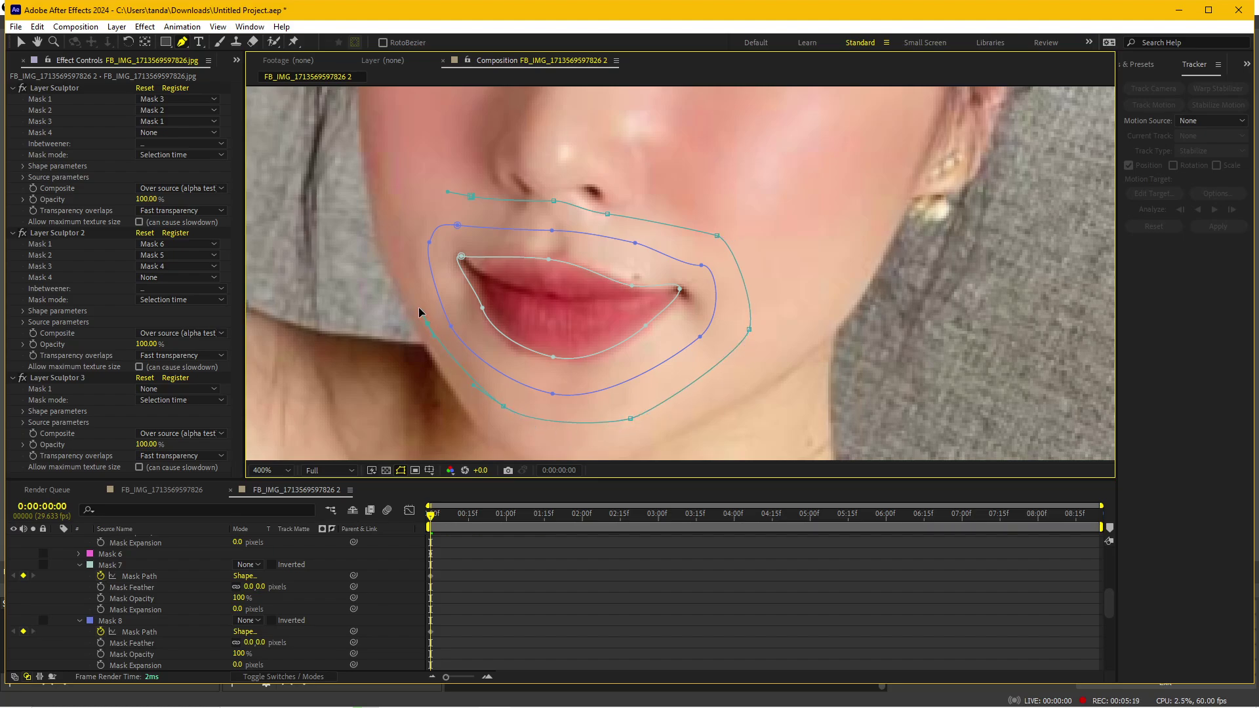
click(471, 197)
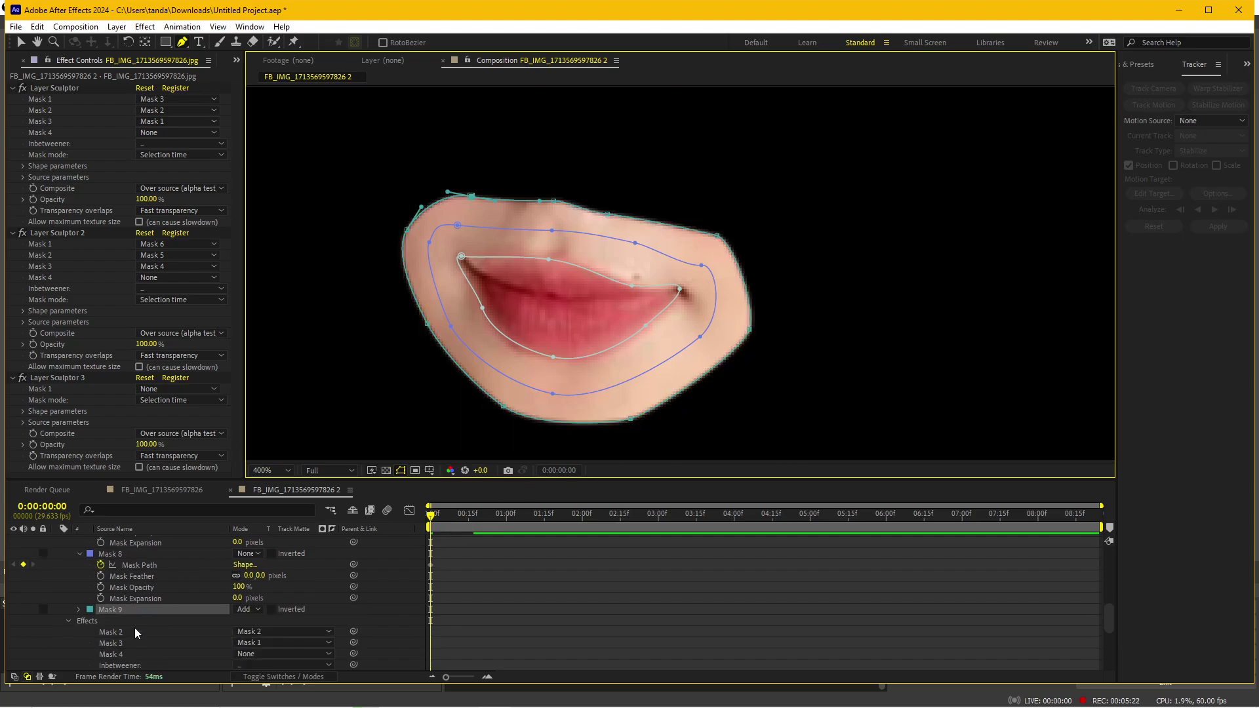
Set Mask 9's mode to None and add its starting Mask Path keyframe with Alt+M
scroll(135, 628, down, 3)
click(249, 575)
click(259, 588)
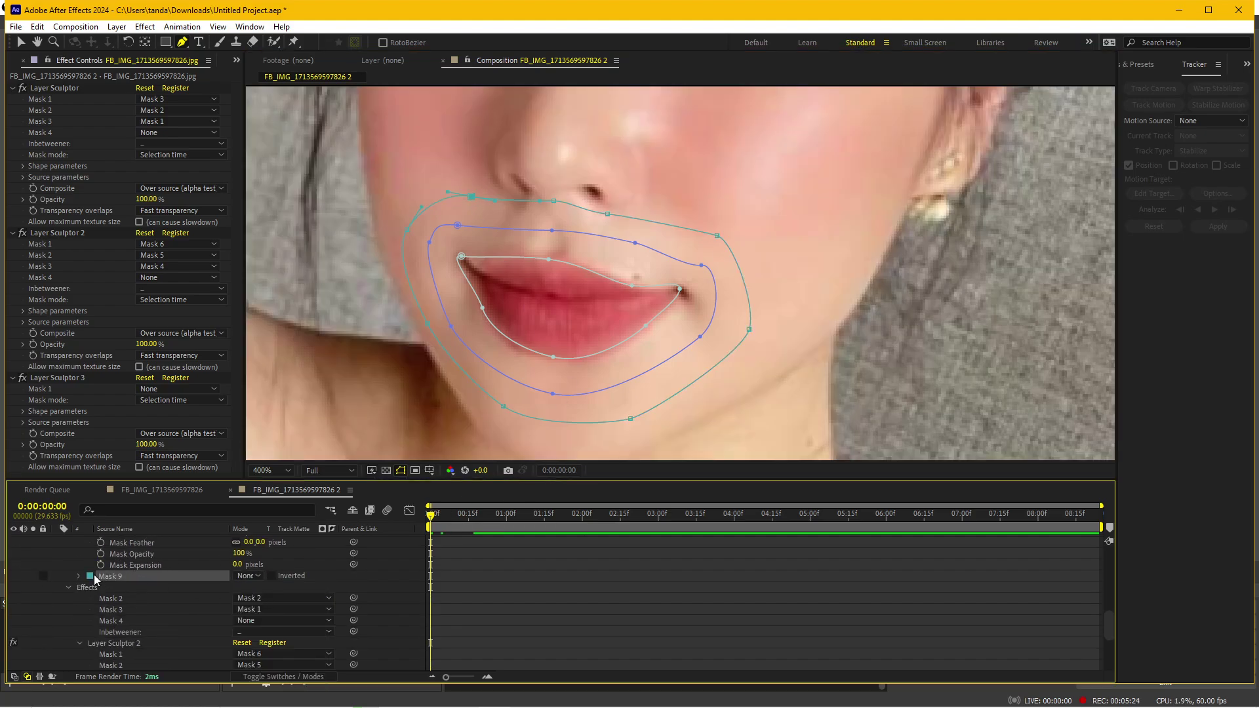
key(alt+m)
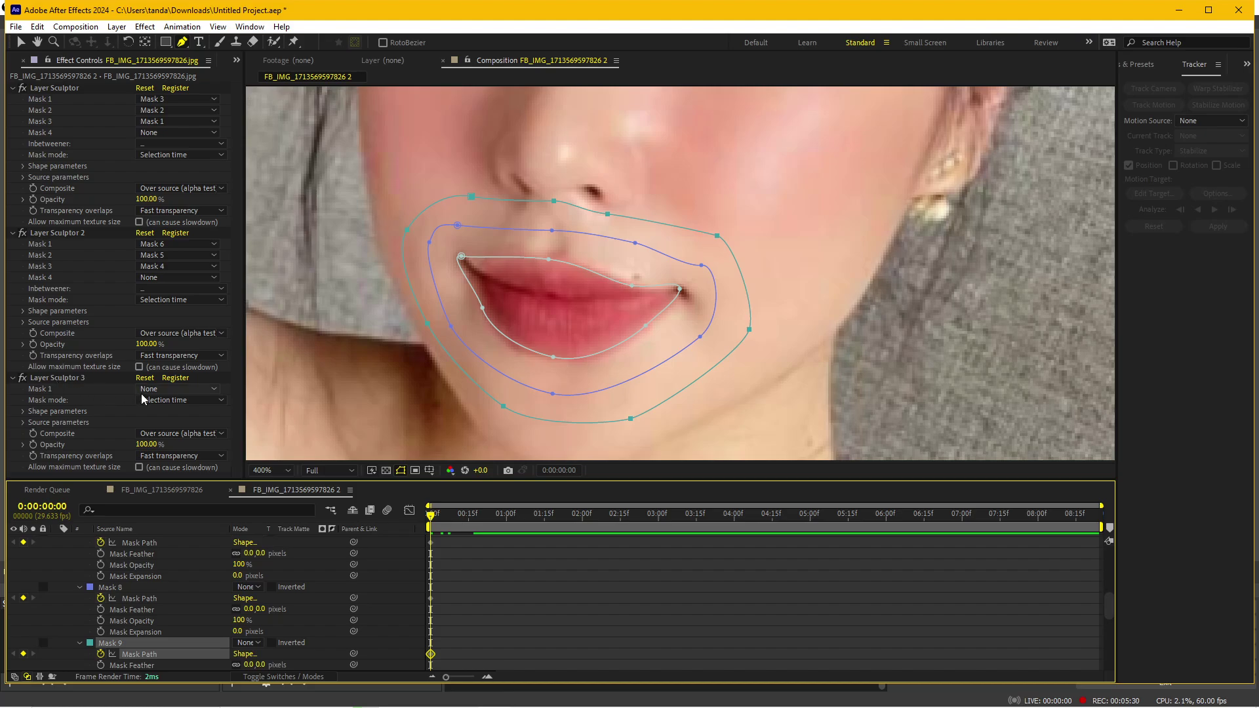
Assign Mask 9, Mask 8 and Mask 7 to Layer Sculptor 3's three mask slots
click(161, 389)
click(172, 537)
click(172, 400)
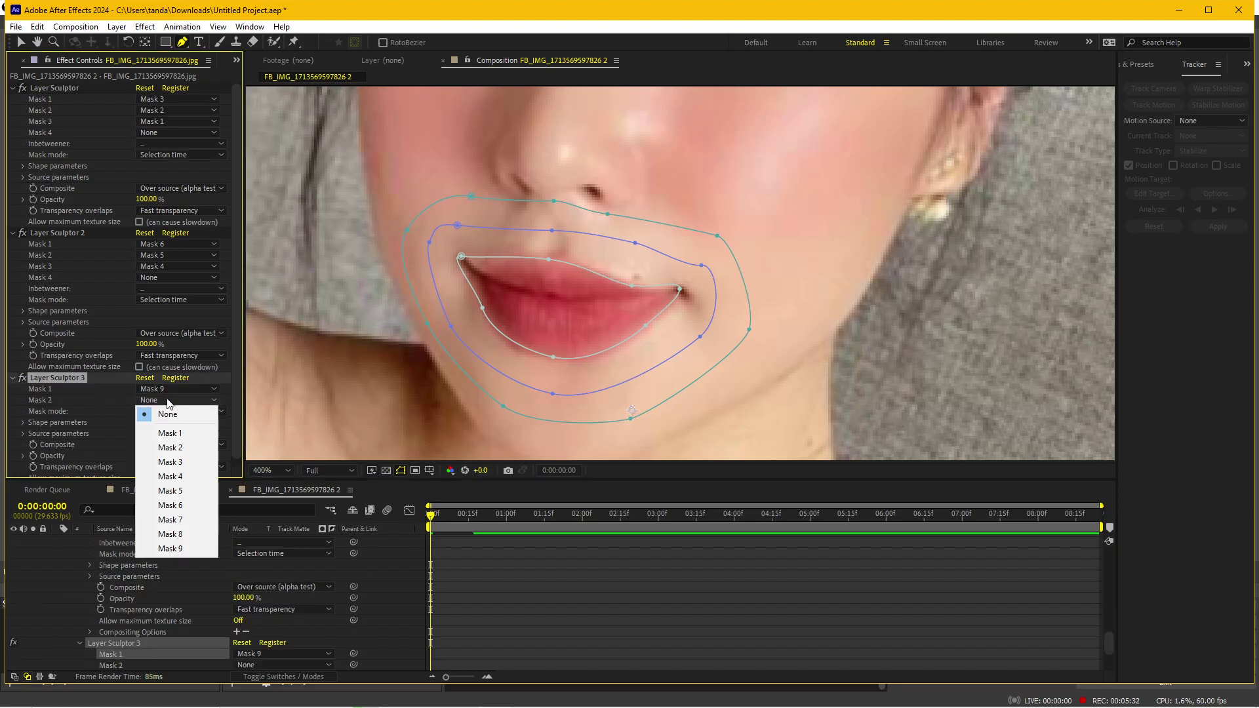
click(170, 533)
click(172, 411)
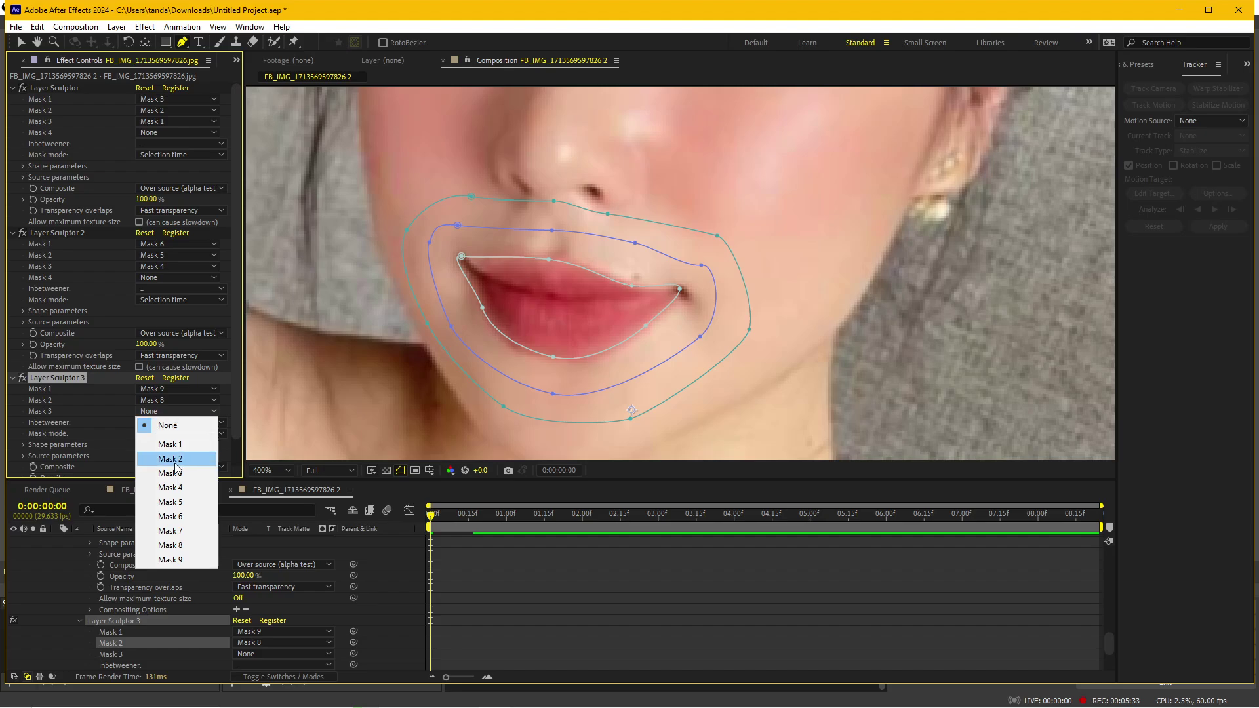
click(172, 526)
Move the current time to frame 8
scroll(501, 635, down, 2)
scroll(498, 610, up, 2)
scroll(476, 591, up, 2)
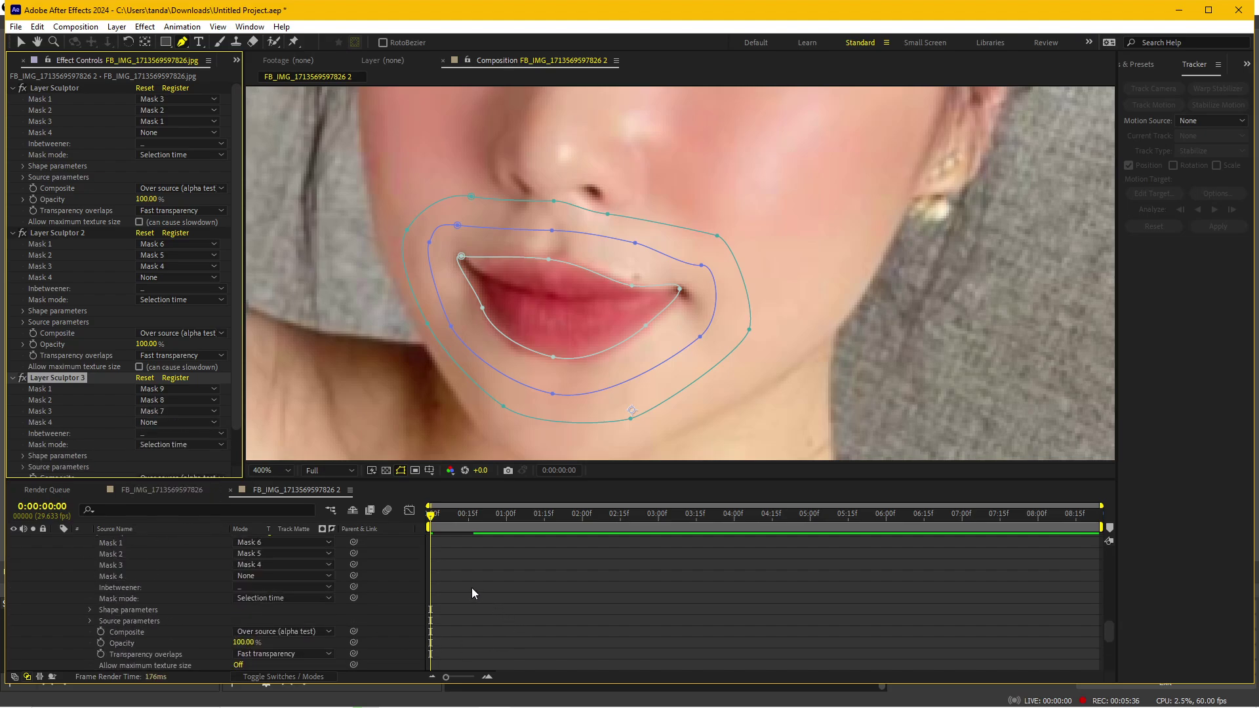
scroll(471, 587, up, 2)
scroll(471, 586, up, 1)
scroll(472, 586, up, 2)
scroll(459, 590, up, 1)
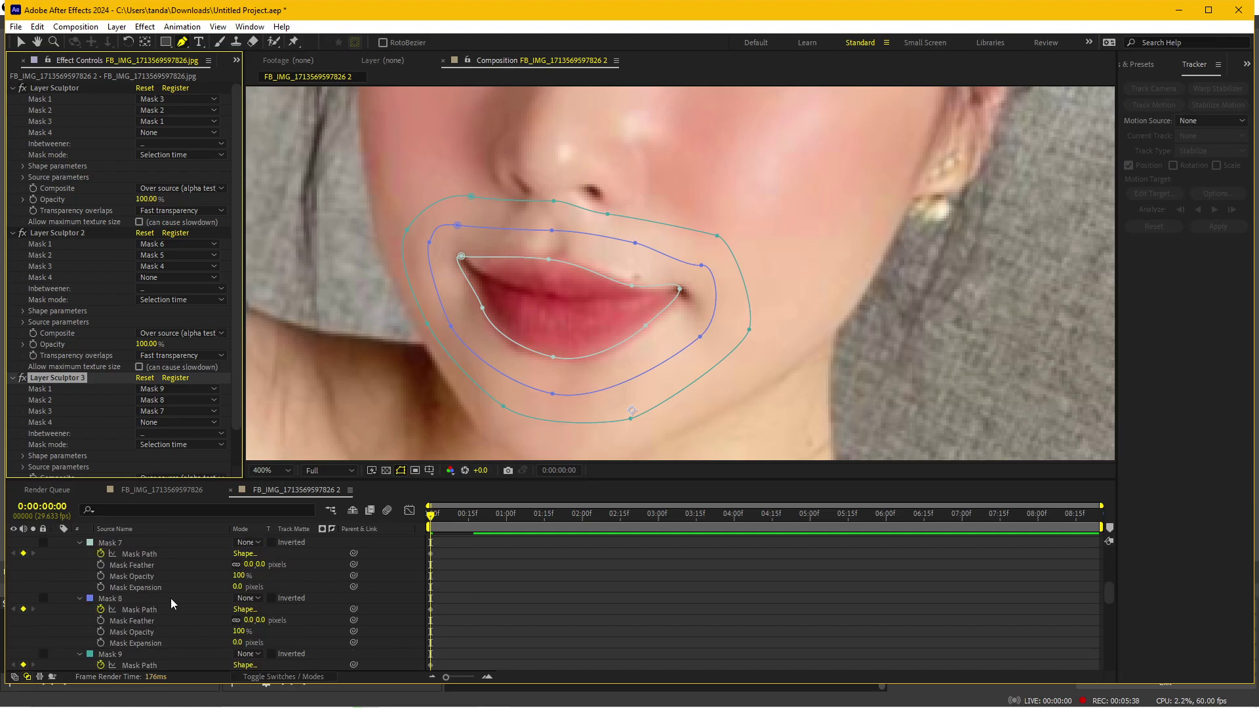
scroll(447, 596, up, 1)
drag(454, 520, 446, 521)
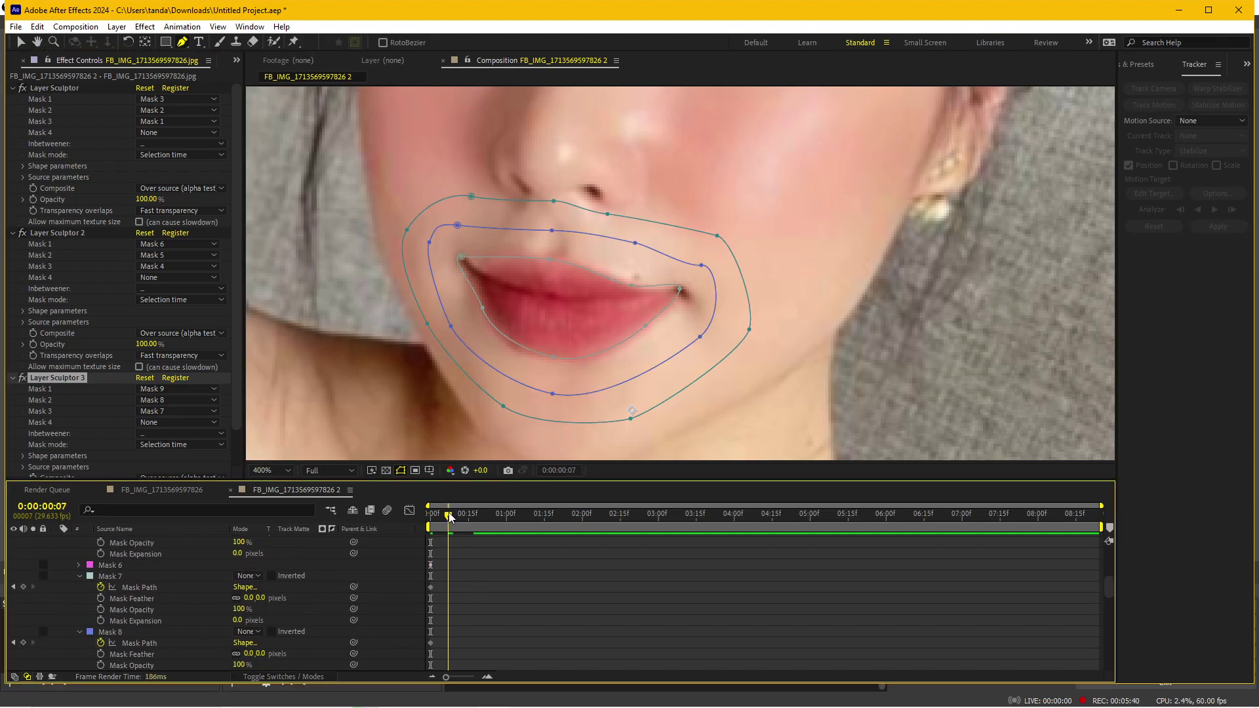
scroll(470, 548, up, 1)
scroll(470, 553, up, 2)
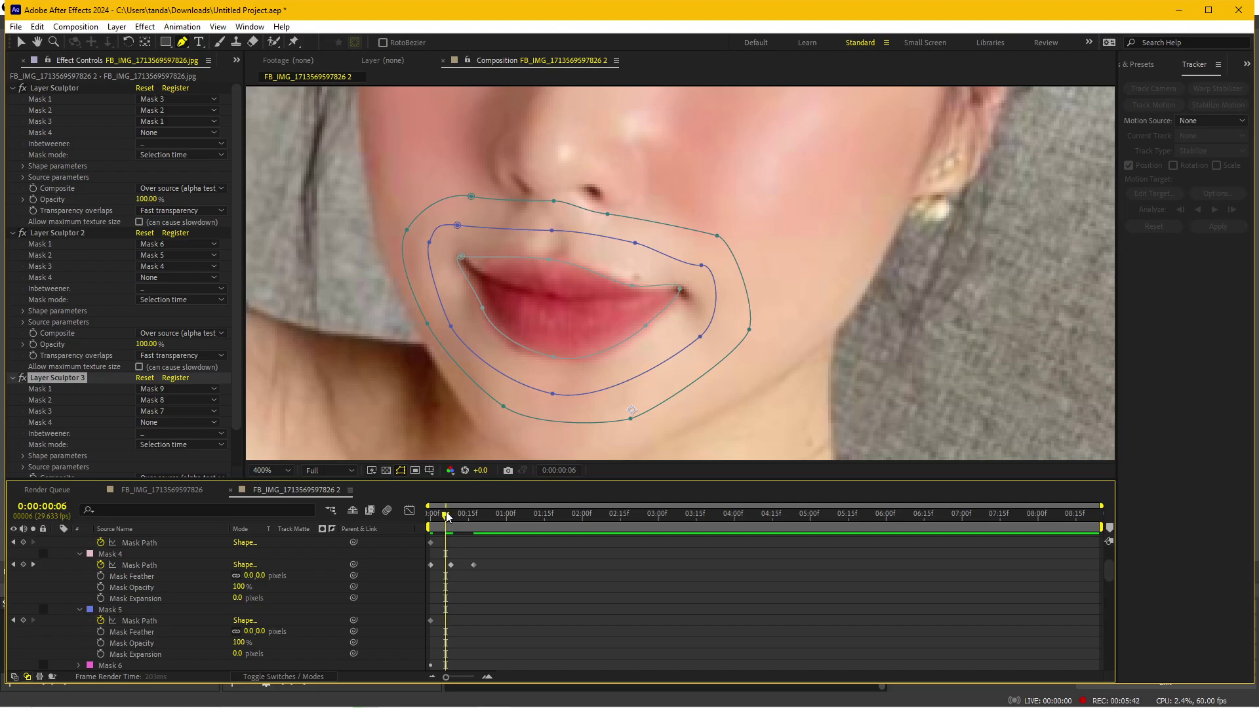
drag(448, 517, 451, 516)
Raise the lip outline's corners and edges into an upturned smile at frame 8
key(v)
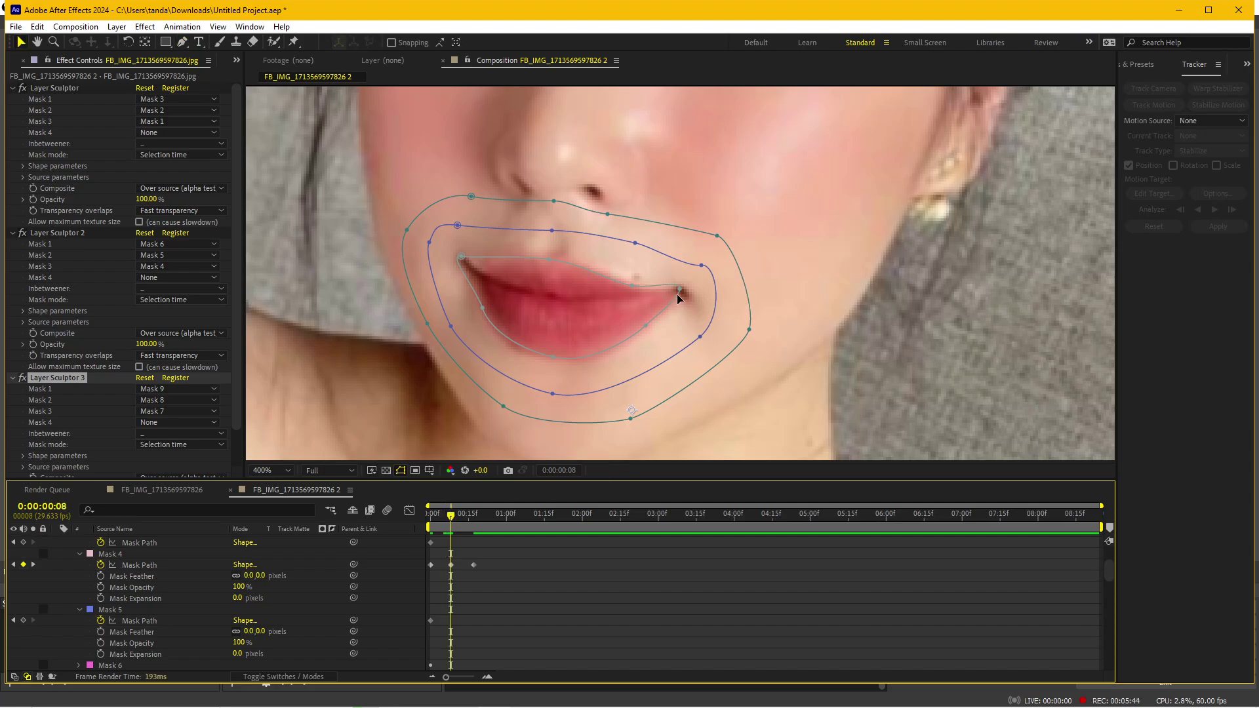
drag(679, 290, 703, 270)
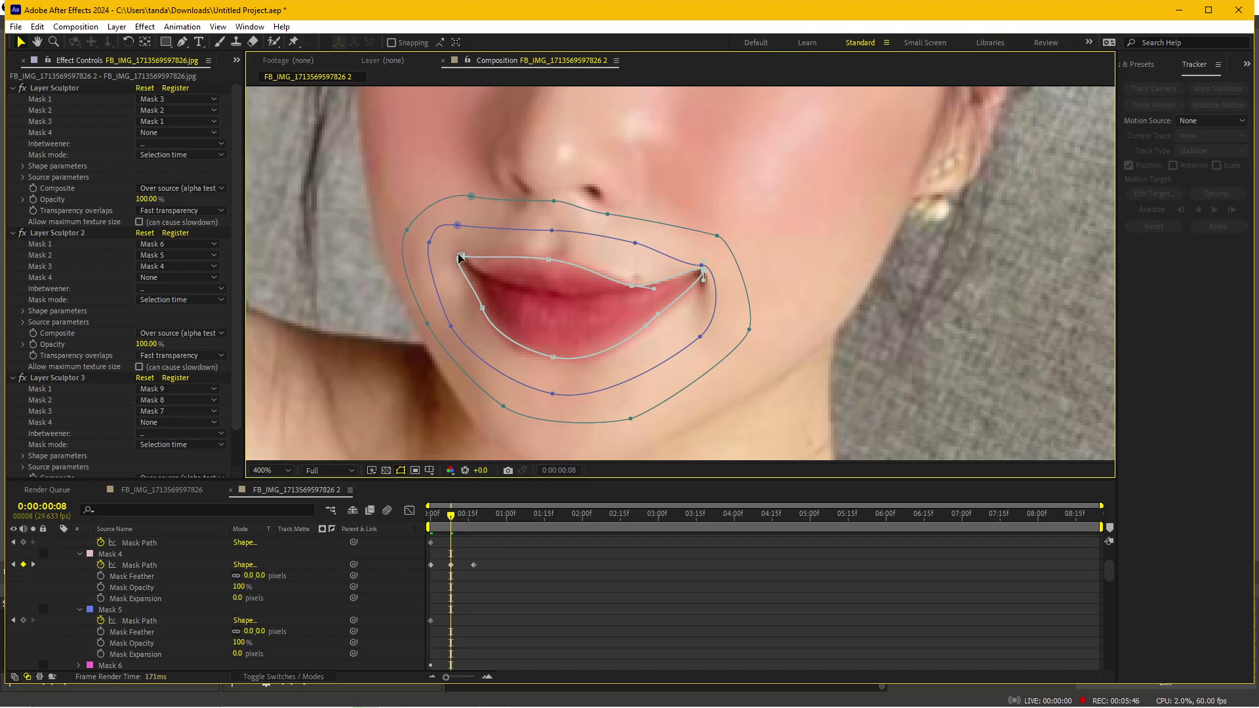
drag(461, 258, 451, 236)
drag(551, 357, 586, 347)
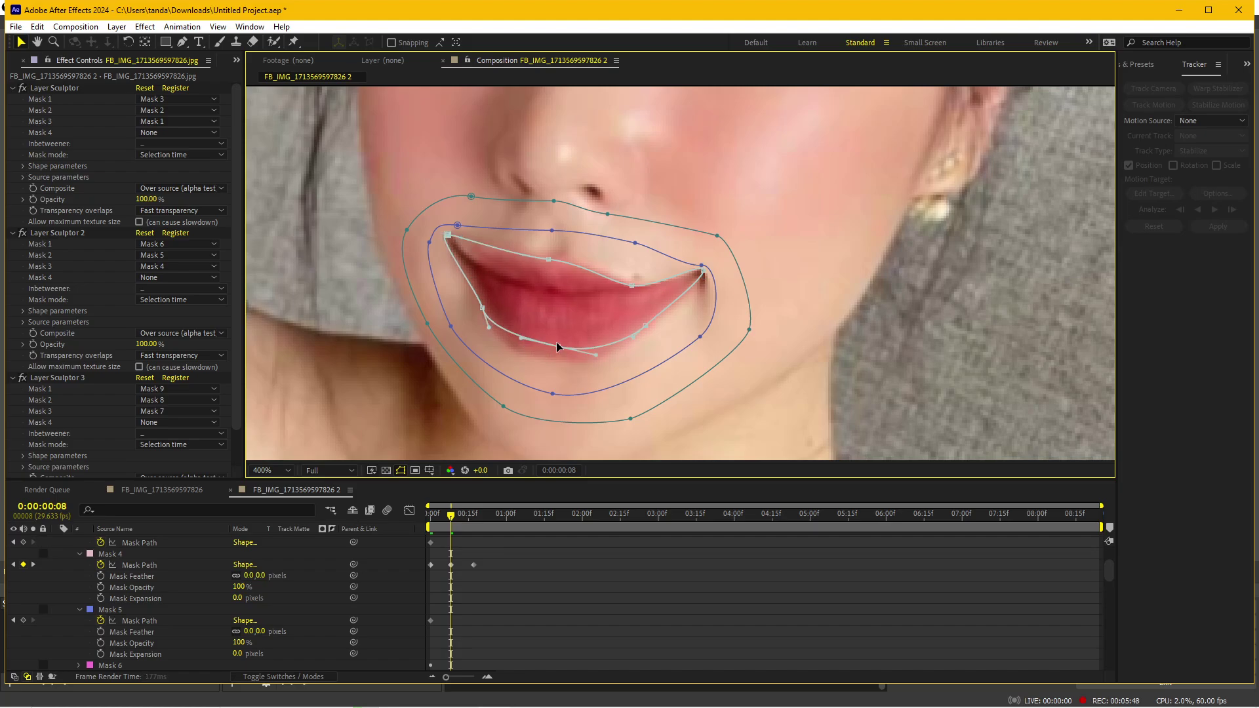
drag(631, 287, 634, 282)
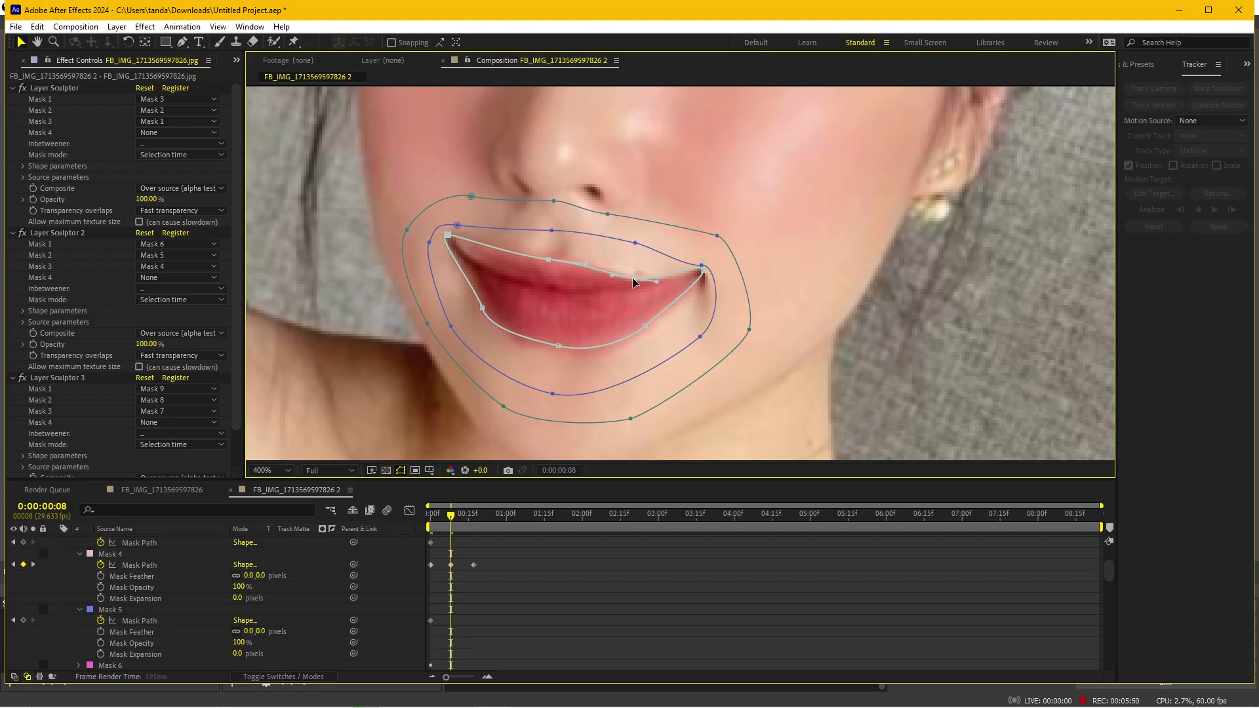
key(comma)
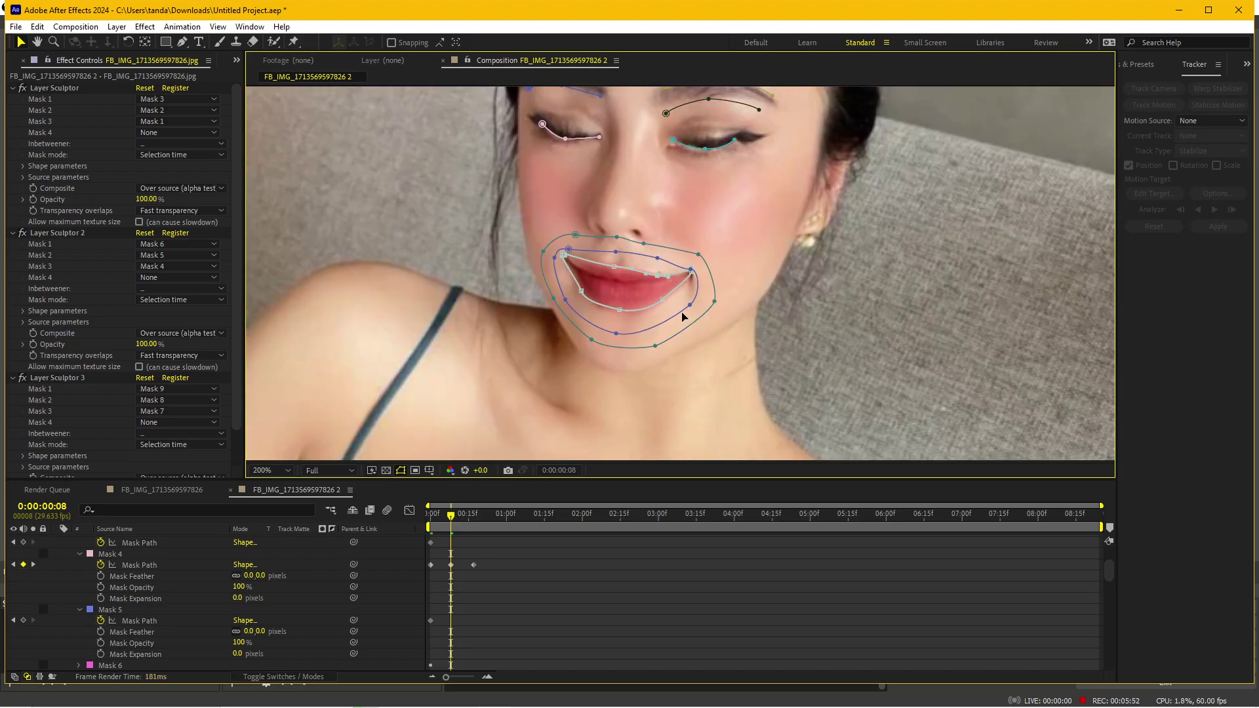
Paste Mask 7's starting lip-shape keyframe at frame 17 and move it to about 0:00:01:05
key(comma)
click(580, 619)
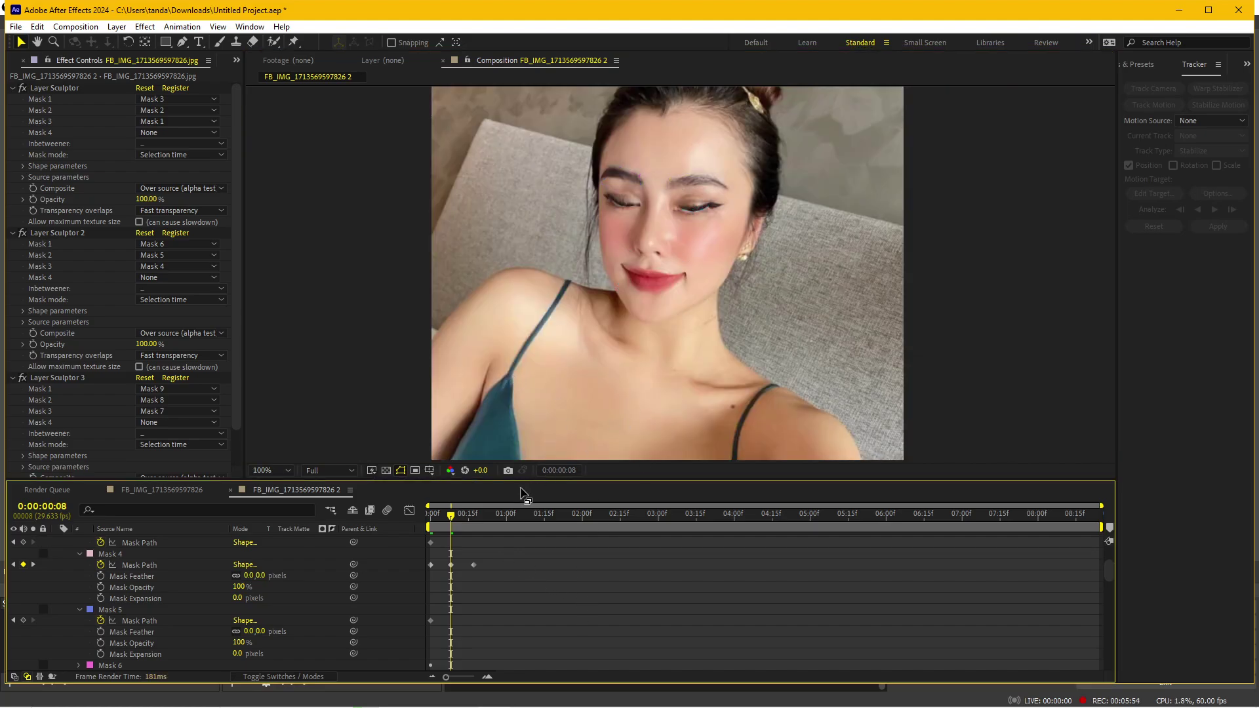
mouse_move(446, 518)
mouse_down()
mouse_move(488, 516)
mouse_move(473, 516)
mouse_up()
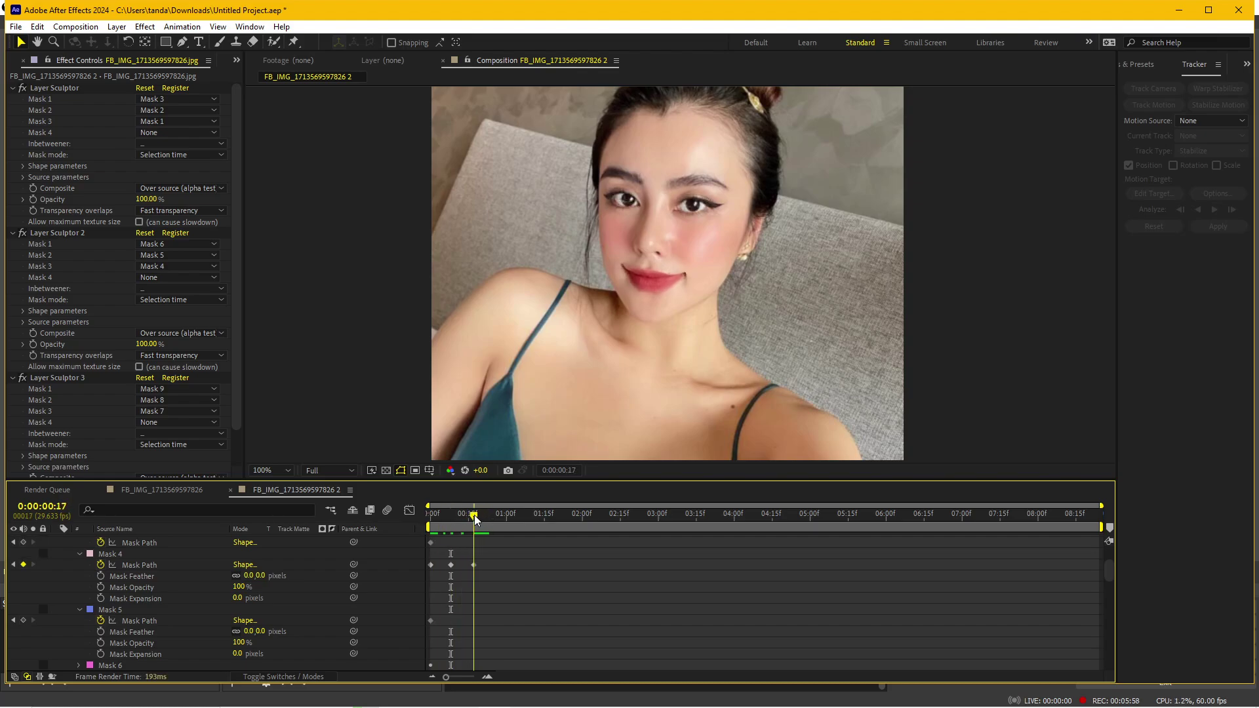
scroll(486, 635, down, 5)
click(431, 554)
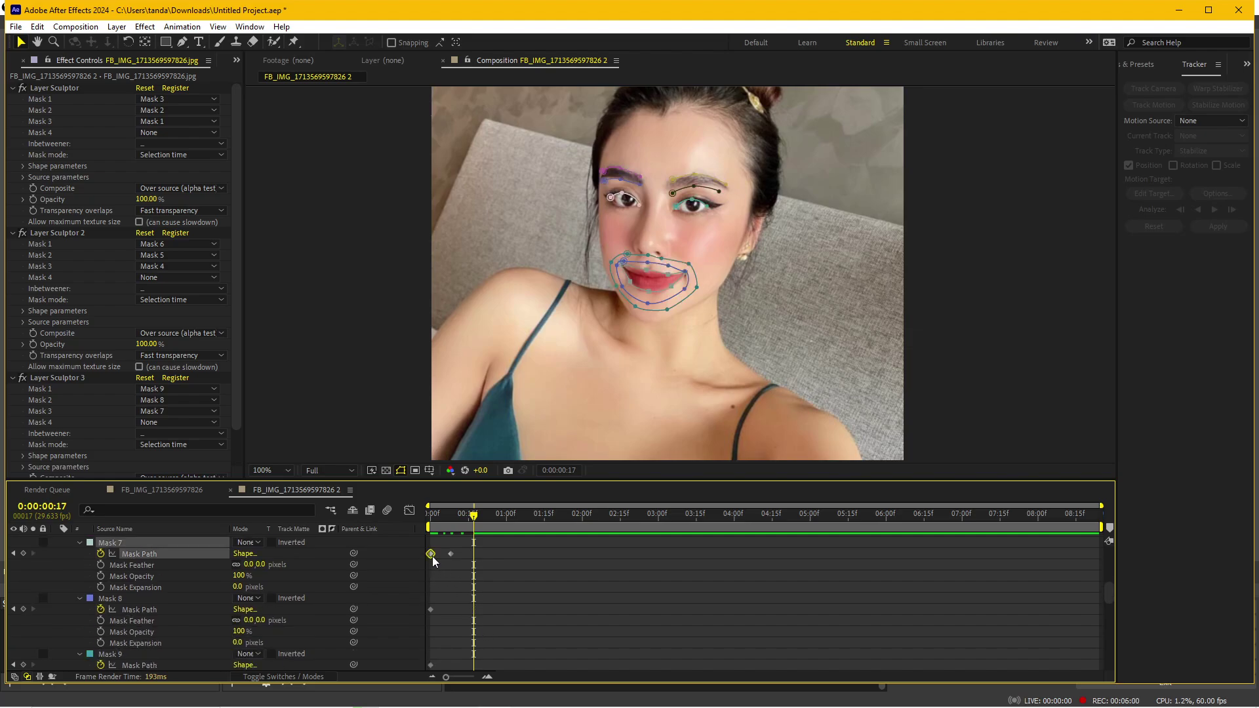
key(ctrl+v)
drag(473, 555, 520, 554)
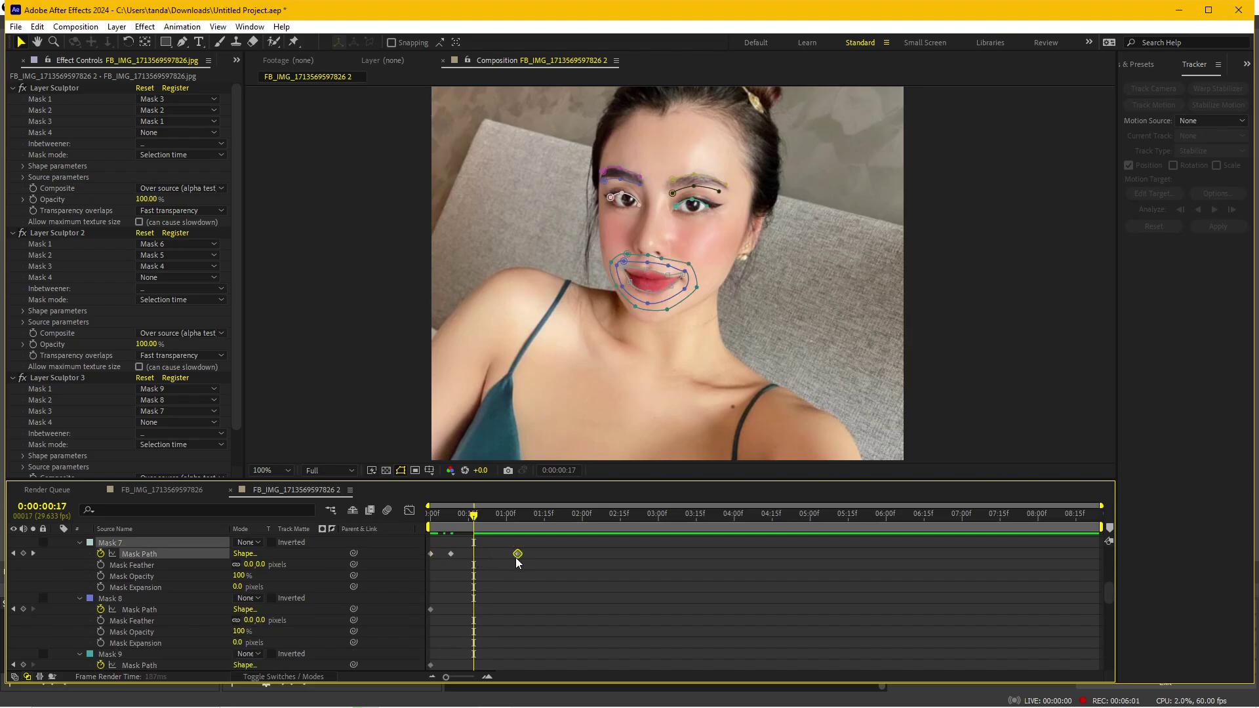
End the preview range at 0:00:01:16 and return to the first frame
click(548, 514)
key(n)
key(Home)
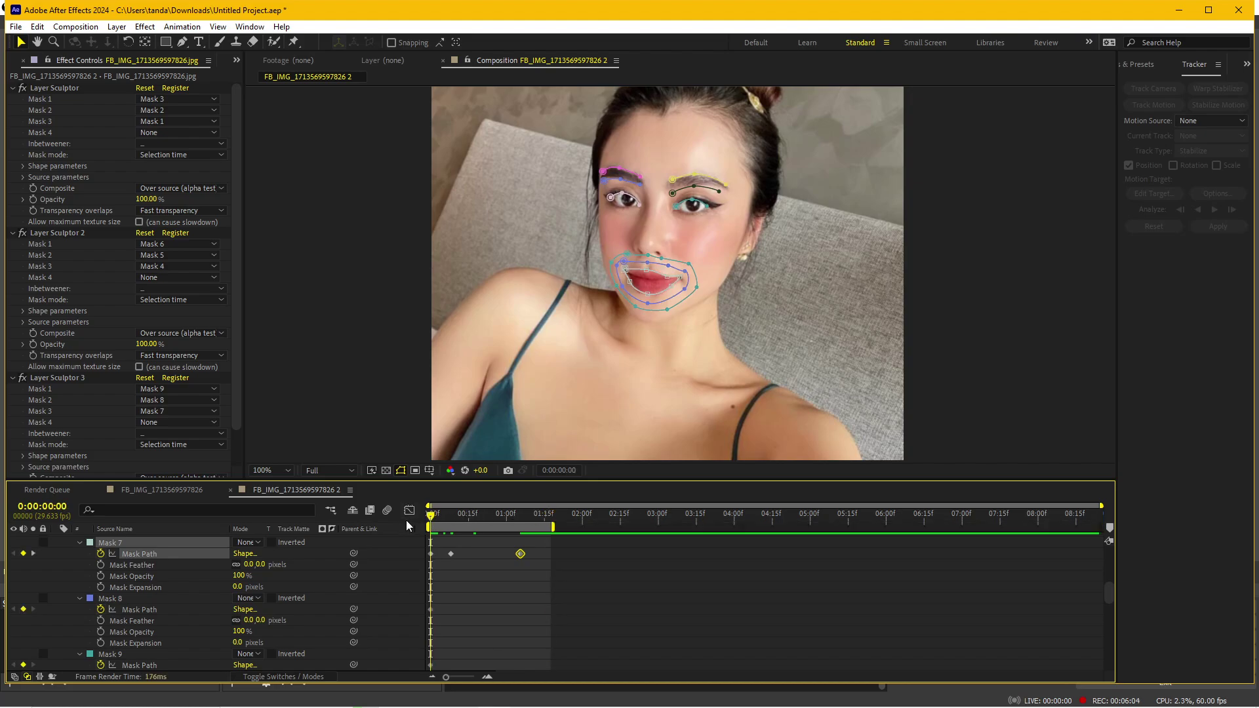
Enlarge the Composition panel and preview the portrait winking and smiling
drag(533, 481, 533, 569)
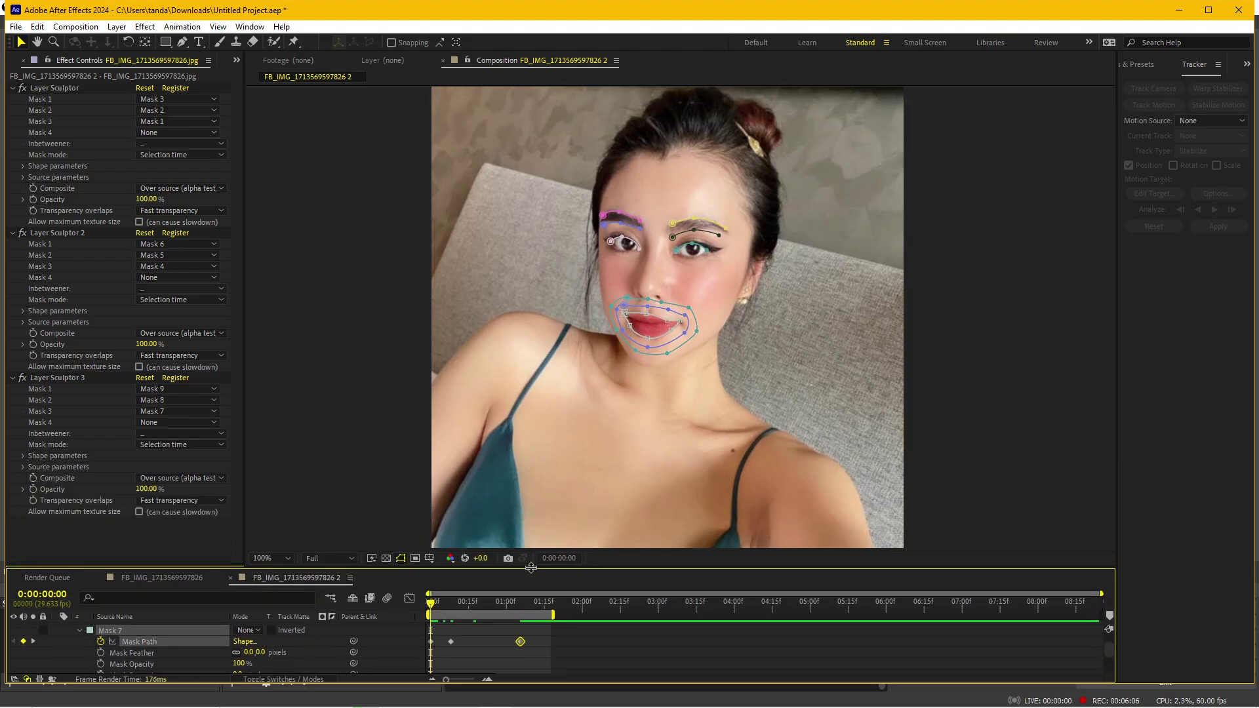
key(space)
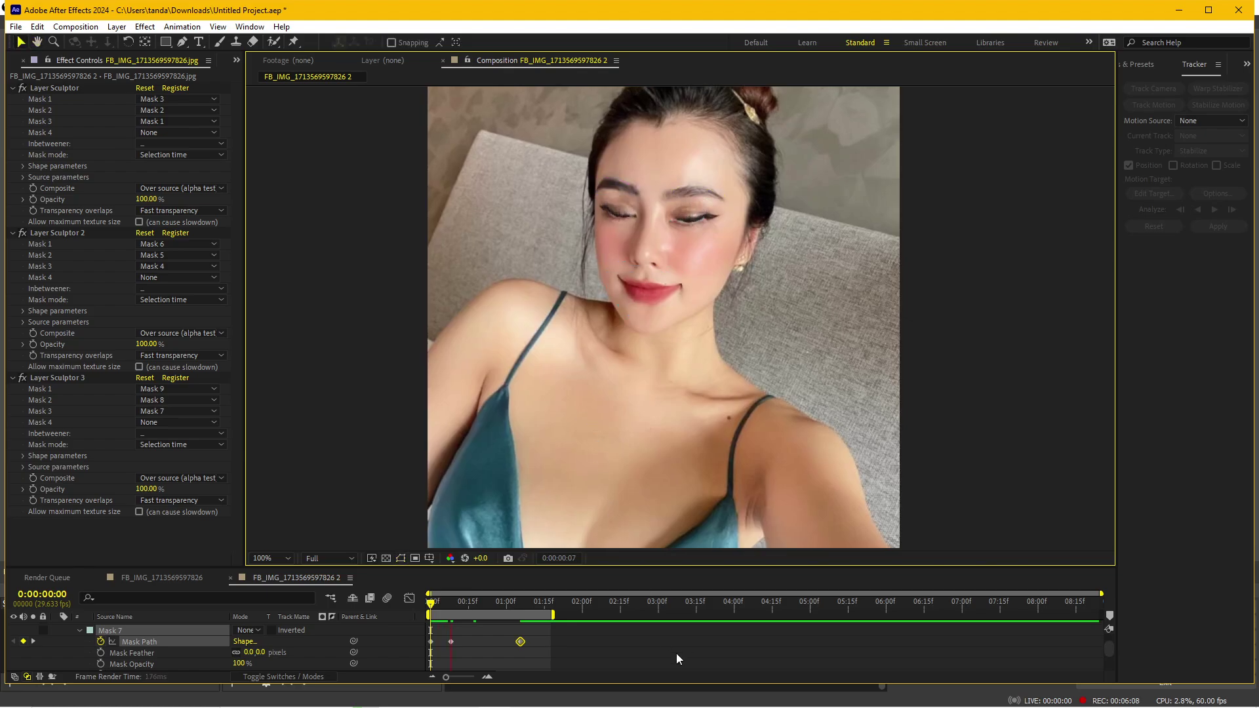